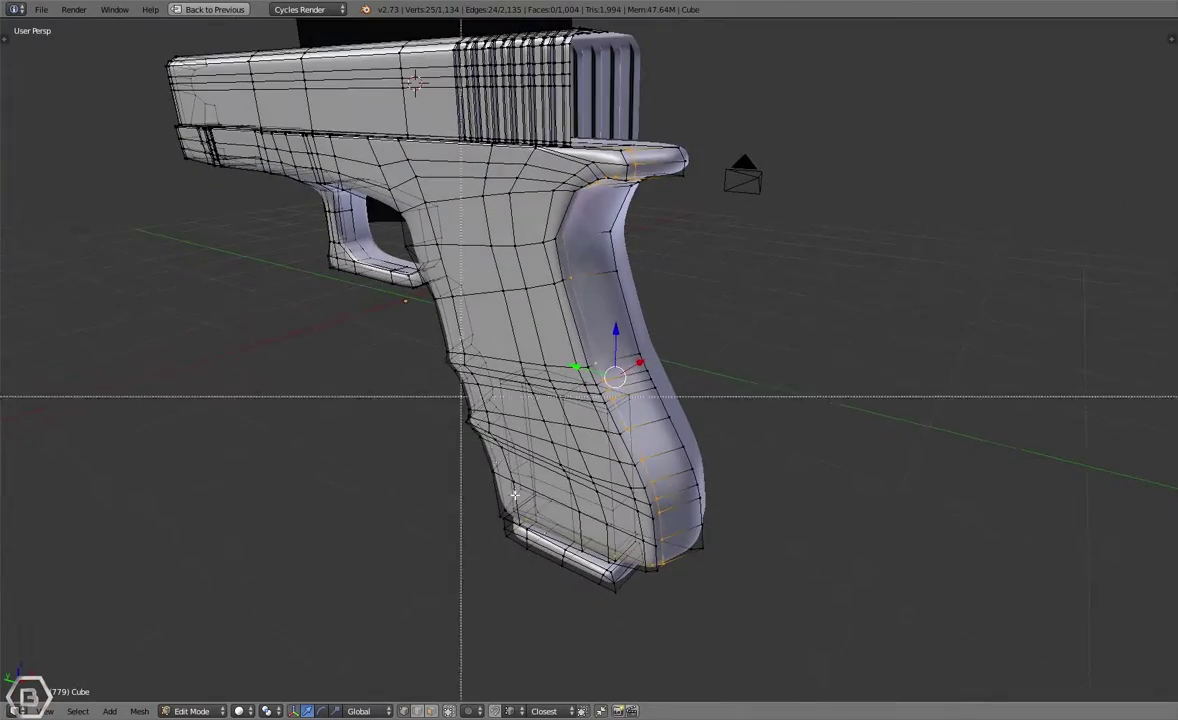
# Step: Move the selected edge loop on the rear part of the grip along the Y axis
pyautogui.moveTo(557, 536); pyautogui.dragTo(594, 534, button='middle')
pyautogui.press('g')
pyautogui.press('y')
pyautogui.rightClick(594, 534)
pyautogui.scroll(2, 594, 534)
pyautogui.press('g')
pyautogui.press('y')
pyautogui.click(618, 534)
# Step: Edge-slide the loop running down the rear side of the grip by about -0.67
pyautogui.moveTo(750, 522); pyautogui.dragTo(710, 490, button='middle')
pyautogui.press('a')
pyautogui.keyDown('alt'); pyautogui.rightClick(598, 354); pyautogui.keyUp('alt')
pyautogui.moveTo(735, 362); pyautogui.dragTo(782, 359, button='middle')
pyautogui.hotkey('ctrl', 'e')
pyautogui.click(781, 358)
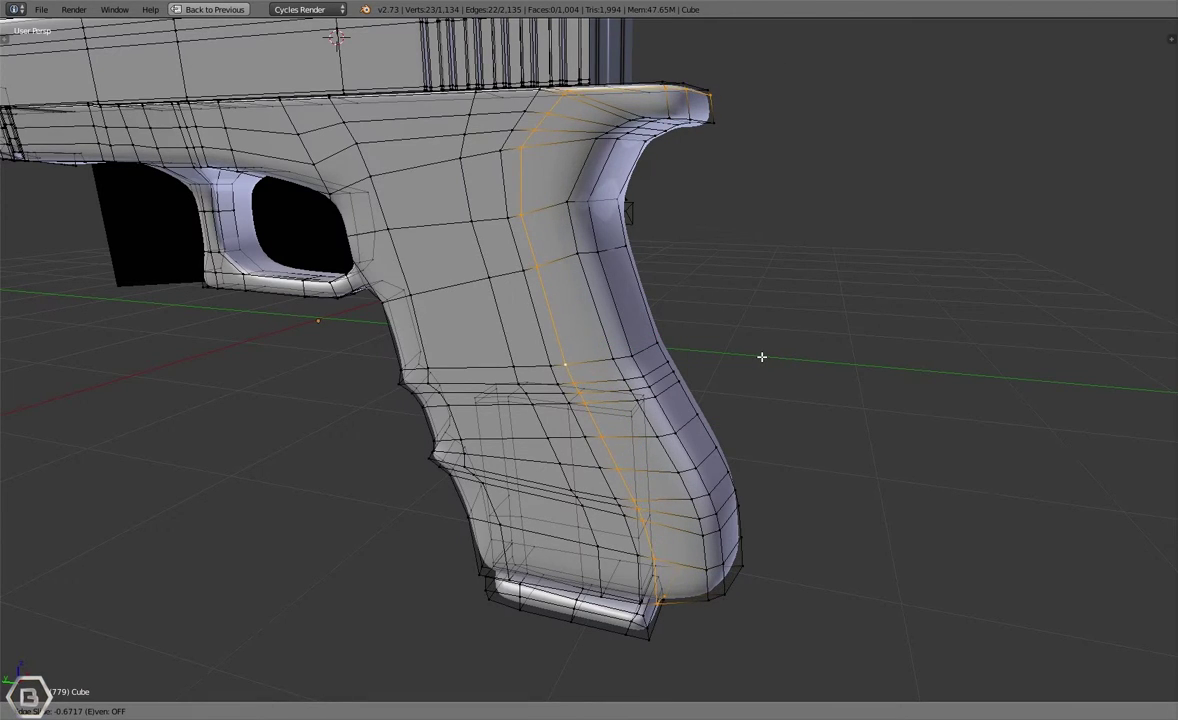
pyautogui.click(763, 357)
# Step: Slide the neighbouring edge loop on the grip's rear side and leave mesh editing
pyautogui.press('Tab')
pyautogui.press('Tab')
pyautogui.keyDown('alt'); pyautogui.rightClick(656, 430); pyautogui.keyUp('alt')
pyautogui.click(770, 427)
pyautogui.press('Tab')
# Step: In the camera view, edge-slide the loop along the front side of the grip by about 0.216
pyautogui.moveTo(850, 440); pyautogui.dragTo(571, 415, button='middle')
pyautogui.press('a')
pyautogui.press('KP_0')
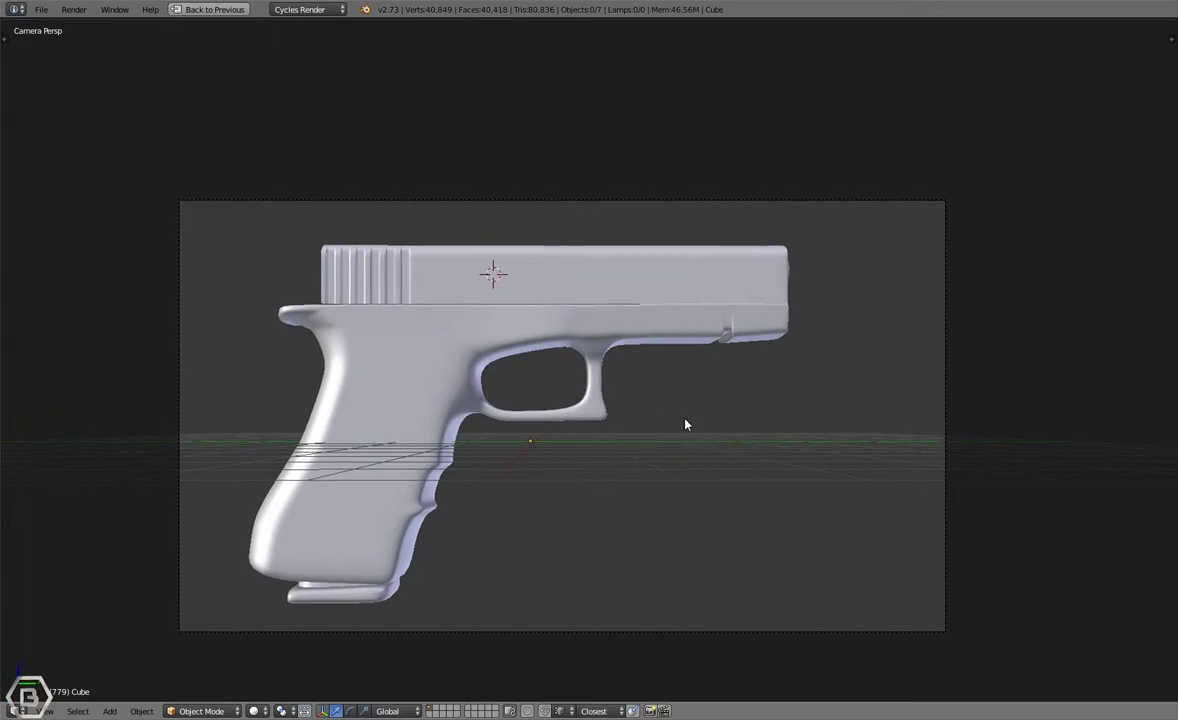
pyautogui.press('Tab')
pyautogui.scroll(6, 487, 481)
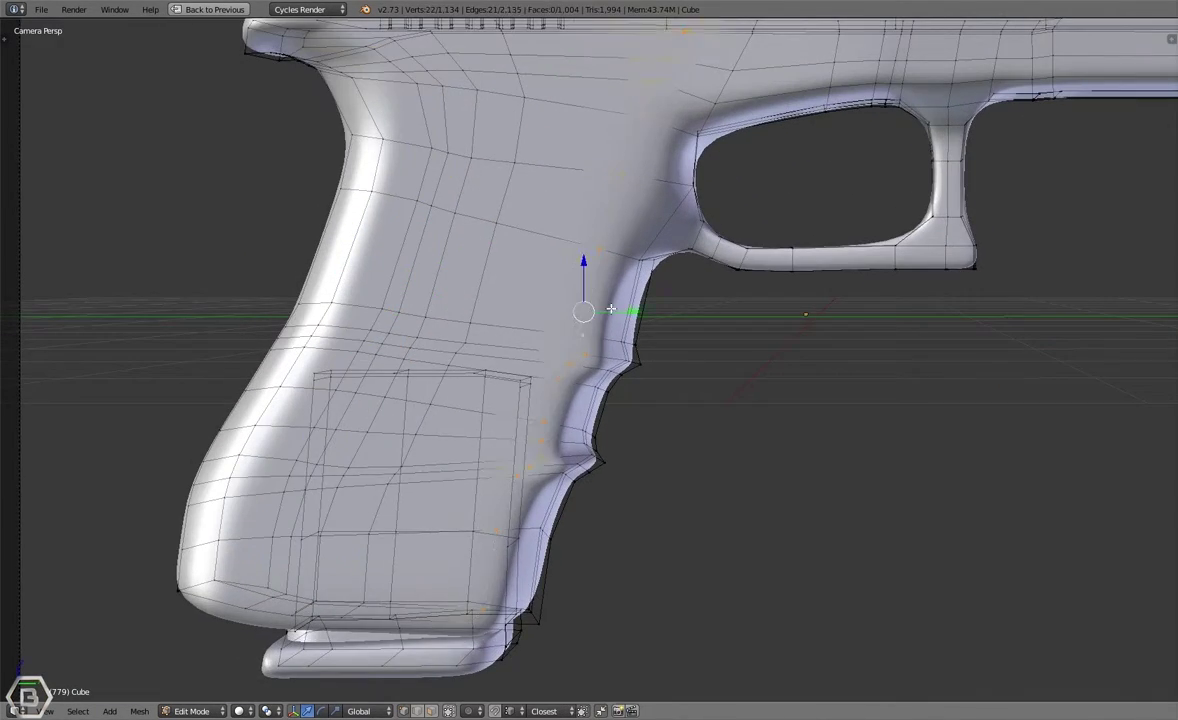
pyautogui.keyDown('alt'); pyautogui.rightClick(598, 306); pyautogui.keyUp('alt')
pyautogui.scroll(-2, 606, 307)
pyautogui.hotkey('ctrl', 'e')
pyautogui.click(873, 303)
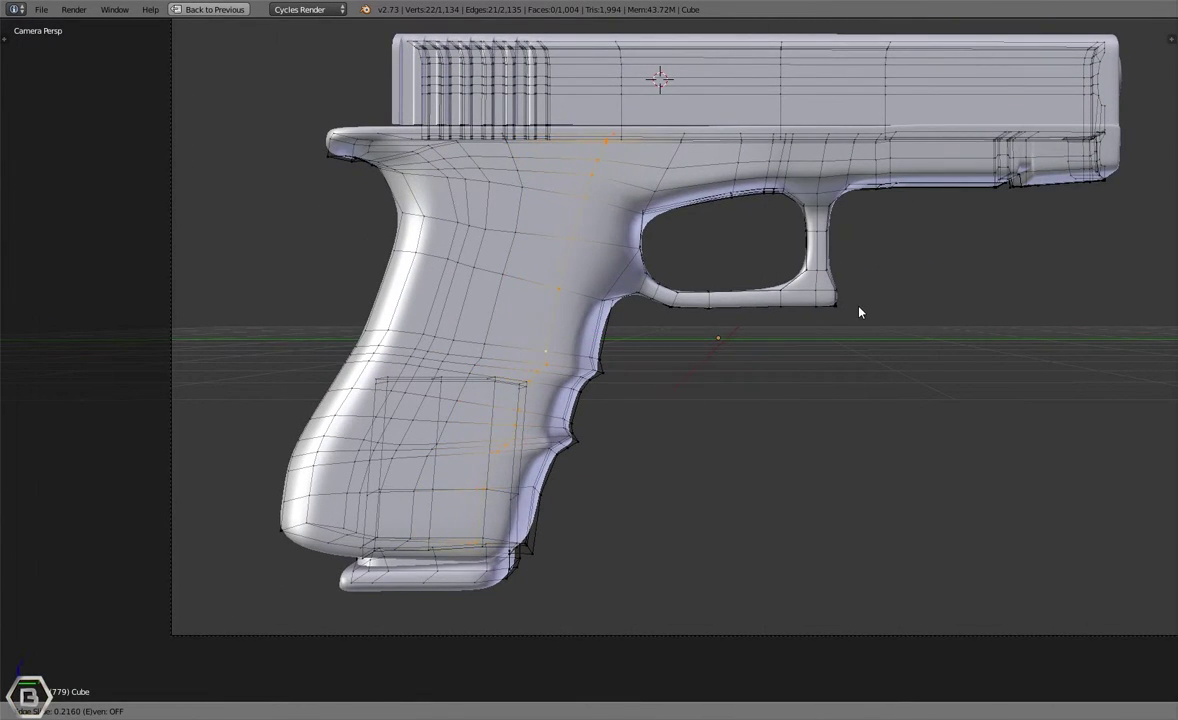
pyautogui.click(860, 313)
# Step: Start a test render of the pistol from the camera and return to the layout
pyautogui.press('Tab')
pyautogui.scroll(-3, 831, 337)
pyautogui.press('F12')
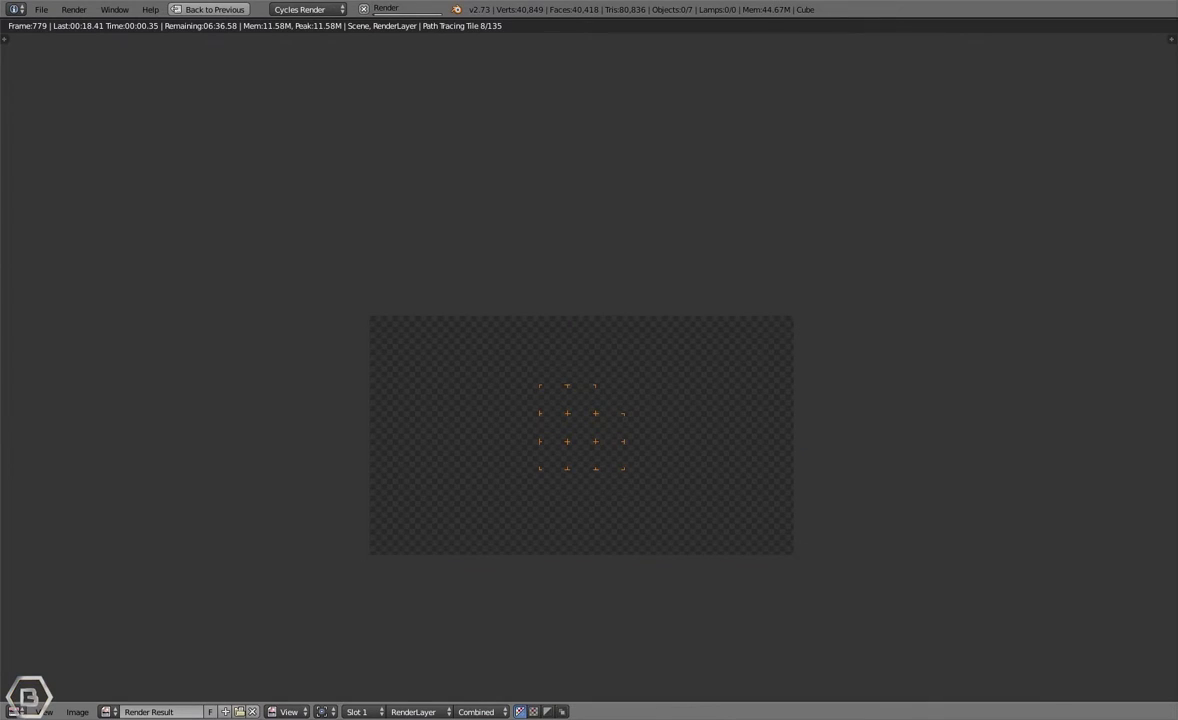
pyautogui.press('Escape')
# Step: Turn the back orthographic view into a Node Editor and maximize it
pyautogui.click(522, 317)
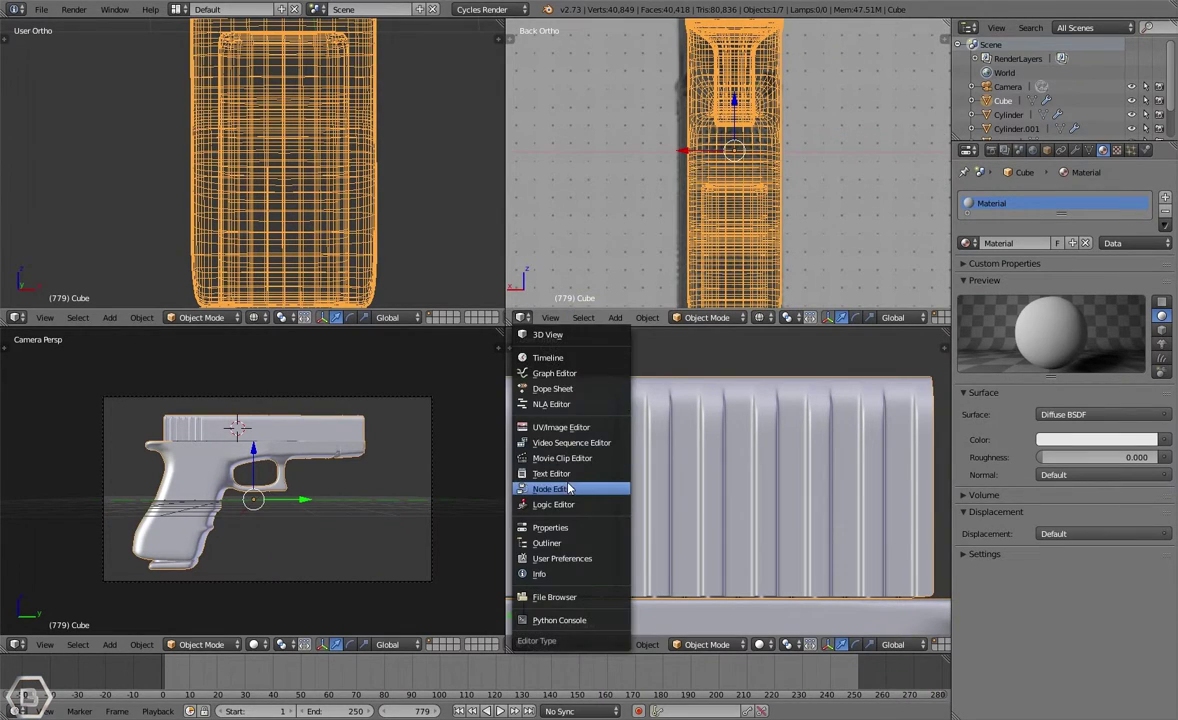
pyautogui.click(569, 488)
pyautogui.hotkey('ctrl', 'Up')
# Step: Replace the Diffuse BSDF with a Glossy BSDF node connected to the Material Output's Surface
pyautogui.scroll(7, 600, 262)
pyautogui.moveTo(531, 273); pyautogui.dragTo(512, 274, button='middle')
pyautogui.scroll(-5, 500, 280)
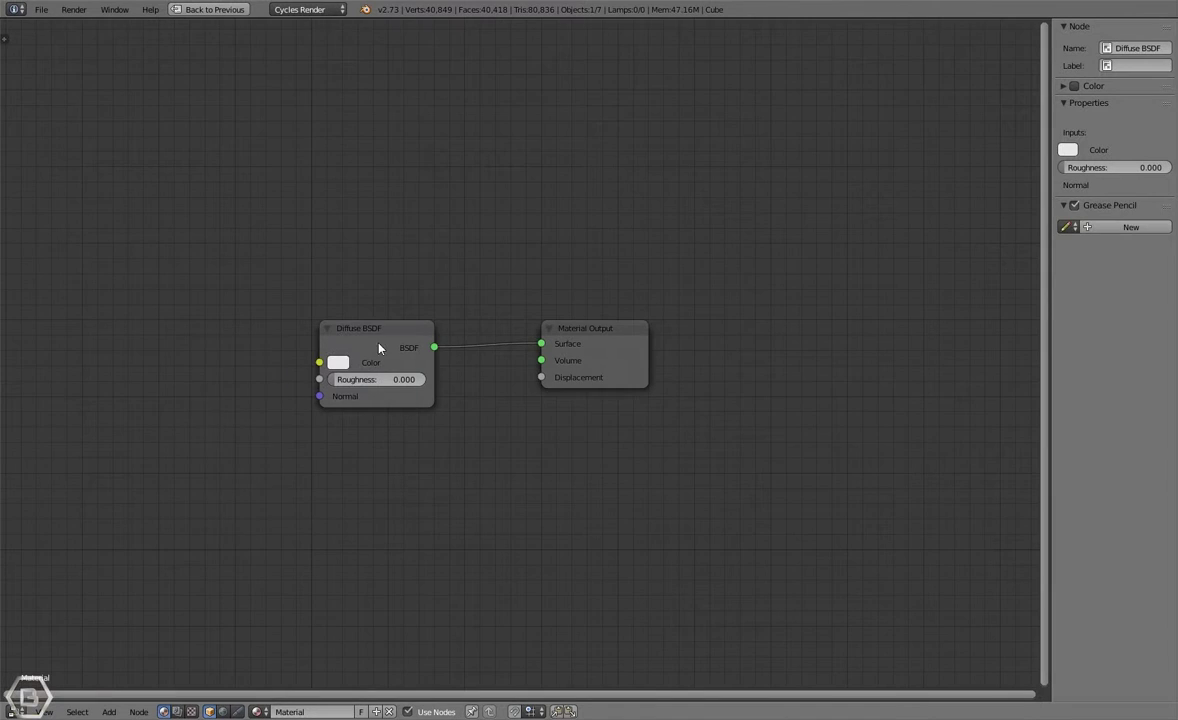
pyautogui.rightClick(376, 342)
pyautogui.press('x')
pyautogui.hotkey('shift', 'a')
pyautogui.click(375, 342)
pyautogui.write('gloss')
pyautogui.click(423, 359)
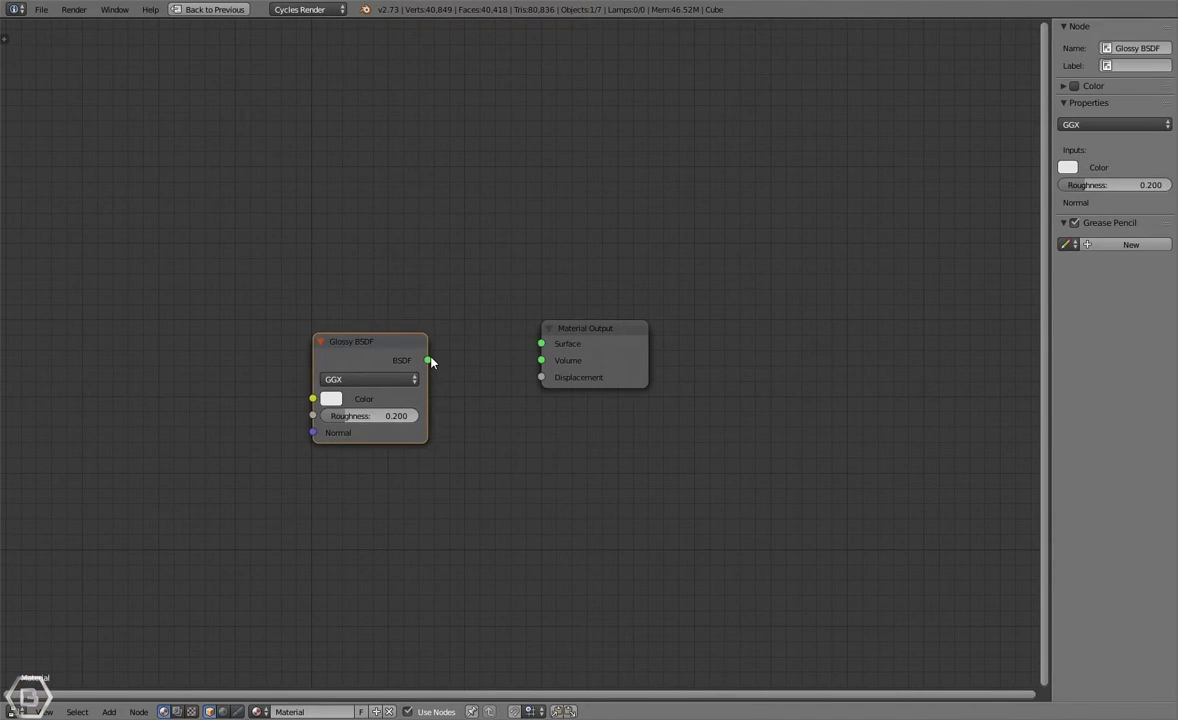
pyautogui.moveTo(429, 360); pyautogui.dragTo(541, 344)
# Step: Add an Image Texture node beside the Glossy BSDF and connect its color output to the Glossy color input
pyautogui.moveTo(164, 397); pyautogui.dragTo(273, 394, button='middle')
pyautogui.hotkey('shift', 'a')
pyautogui.click(271, 388)
pyautogui.write('ima')
pyautogui.press('Return')
pyautogui.click(206, 288)
pyautogui.moveTo(321, 339); pyautogui.dragTo(422, 396)
# Step: Browse the J: drive's Pictures folder for an image to load into the Image Texture node
pyautogui.click(285, 376)
pyautogui.click(40, 172)
pyautogui.click(215, 163)
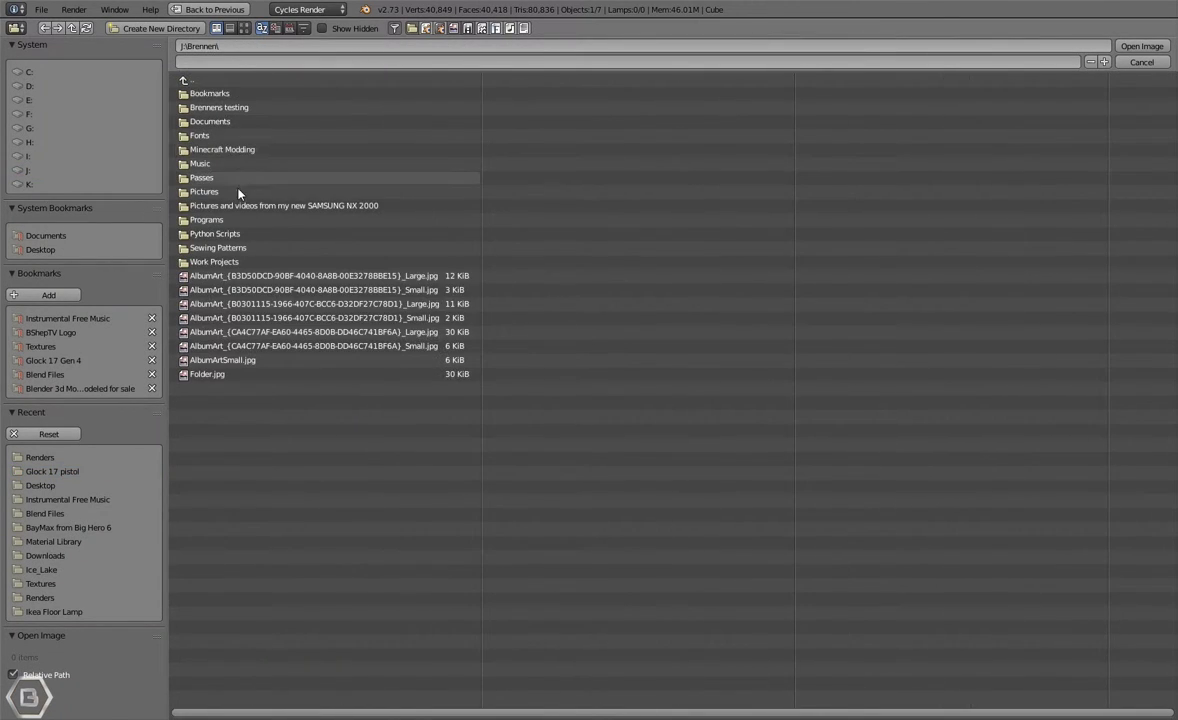
pyautogui.click(238, 191)
pyautogui.click(205, 82)
pyautogui.click(222, 181)
pyautogui.click(203, 83)
pyautogui.click(225, 190)
pyautogui.click(228, 206)
# Step: Show the files as thumbnails and open Ice0052_1_L.jpg as the image texture
pyautogui.click(243, 29)
pyautogui.click(276, 29)
pyautogui.click(290, 29)
pyautogui.click(886, 210)
pyautogui.click(1141, 47)
# Step: Move the texture link from the Glossy color to Roughness, restore the full layout and set the camera view to rendered shading
pyautogui.moveTo(328, 400); pyautogui.dragTo(336, 402, button='middle')
pyautogui.moveTo(431, 398); pyautogui.dragTo(431, 415)
pyautogui.hotkey('shift', 'space')
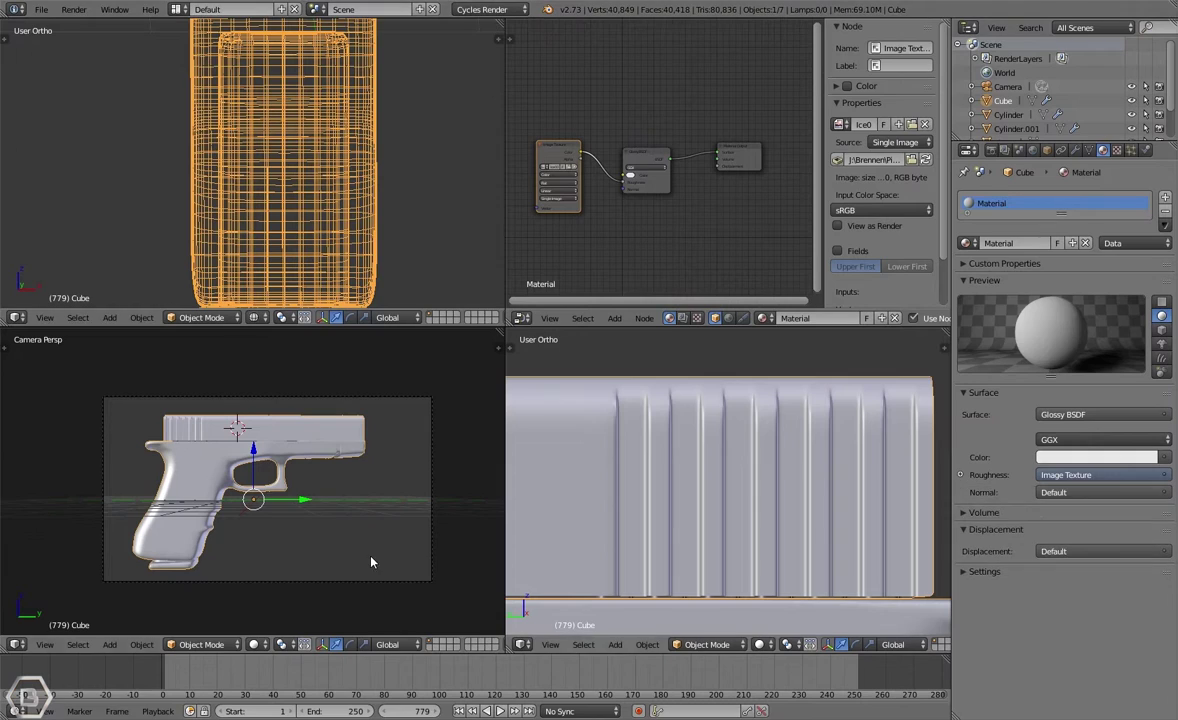
pyautogui.click(282, 550)
# Step: Expand the roughness texture settings and set the Glossy BSDF distribution to Beckmann
pyautogui.click(961, 475)
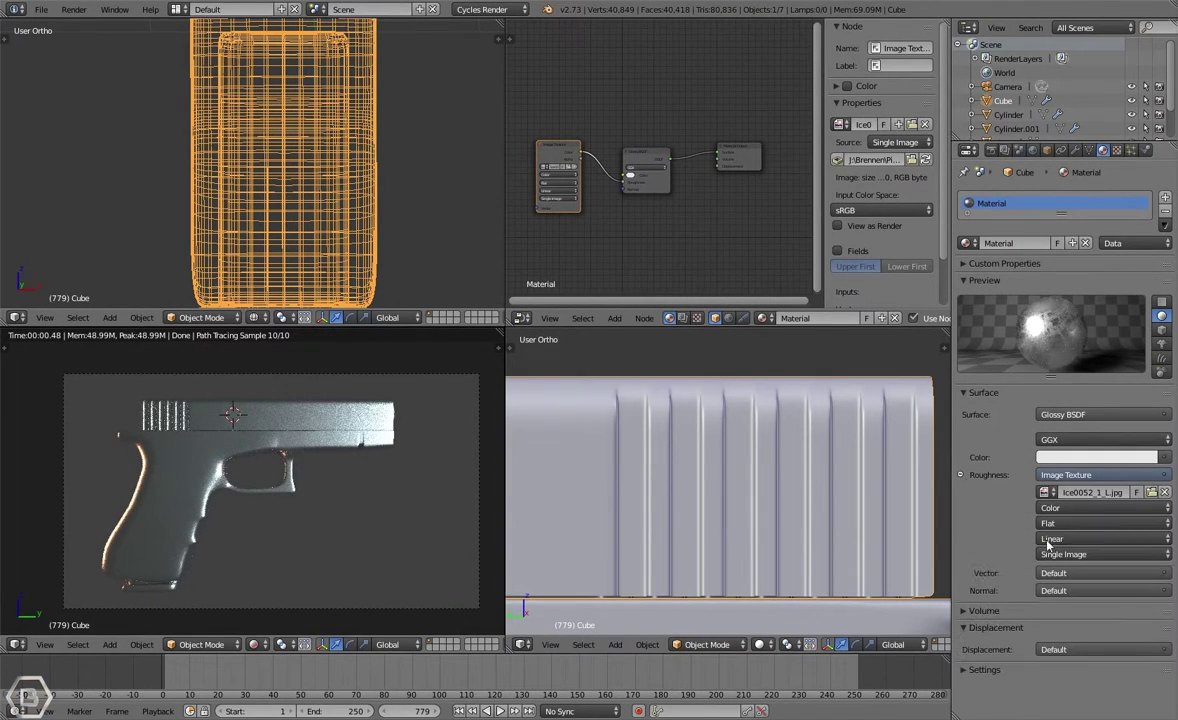
pyautogui.scroll(2, 349, 506)
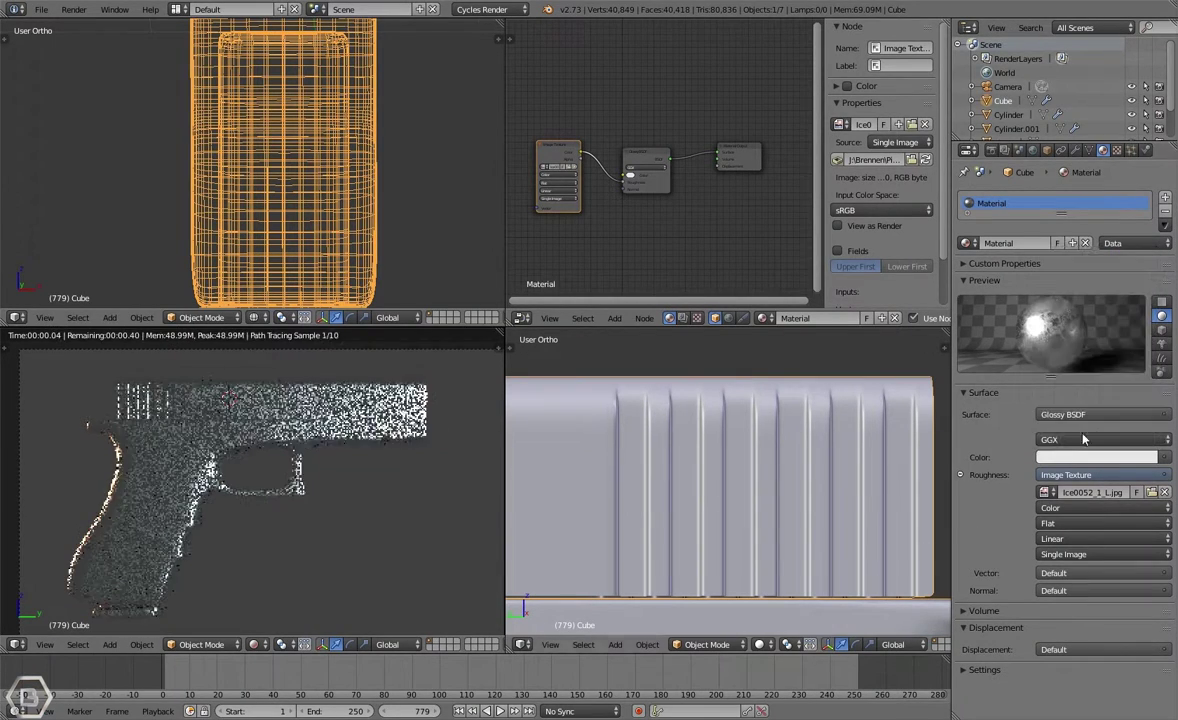
pyautogui.click(1067, 441)
pyautogui.click(1075, 388)
pyautogui.click(1065, 590)
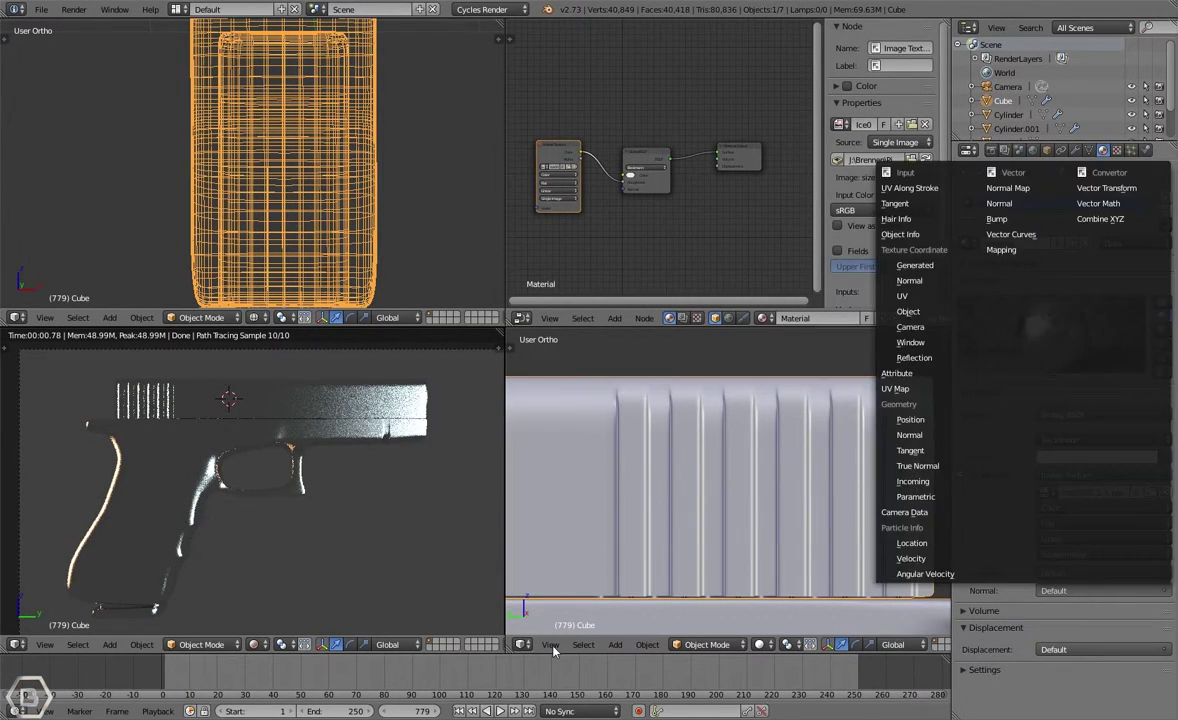
# Step: Try to UV-unwrap the pistol body mesh in edit mode
pyautogui.press('Tab')
pyautogui.press('u')
pyautogui.click(305, 516)
pyautogui.press('Tab')
# Step: Turn the solid close-up view of the slide into a UV/Image Editor showing Ice0052_1_L.jpg
pyautogui.click(522, 644)
pyautogui.click(585, 533)
pyautogui.click(619, 645)
pyautogui.click(640, 520)
# Step: Select the entire pistol body mesh, UV-unwrap it and return to object mode
pyautogui.press('Tab')
pyautogui.scroll(-8, 640, 518)
pyautogui.press('a')
pyautogui.press('a')
pyautogui.scroll(1, 310, 508)
pyautogui.press('u')
pyautogui.click(309, 505)
pyautogui.press('Tab')
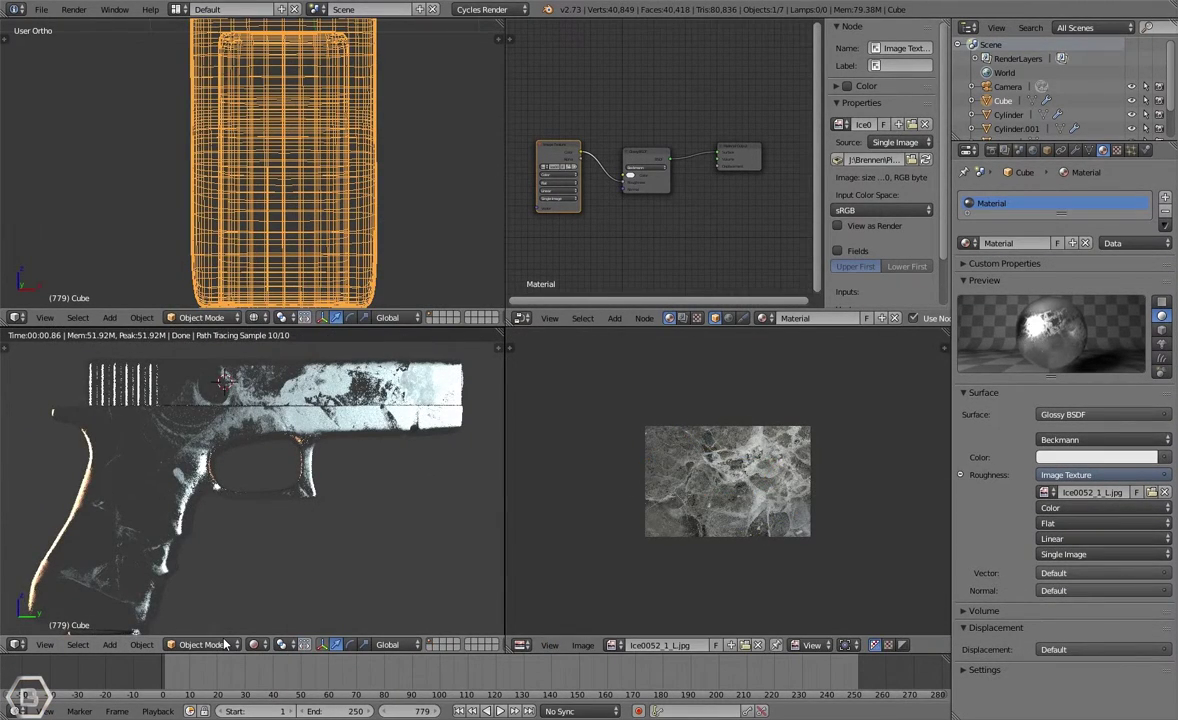
# Step: Switch the camera view to solid shading and darken the Glossy BSDF color to a grey of about 0.256
pyautogui.click(257, 644)
pyautogui.click(262, 644)
pyautogui.click(284, 597)
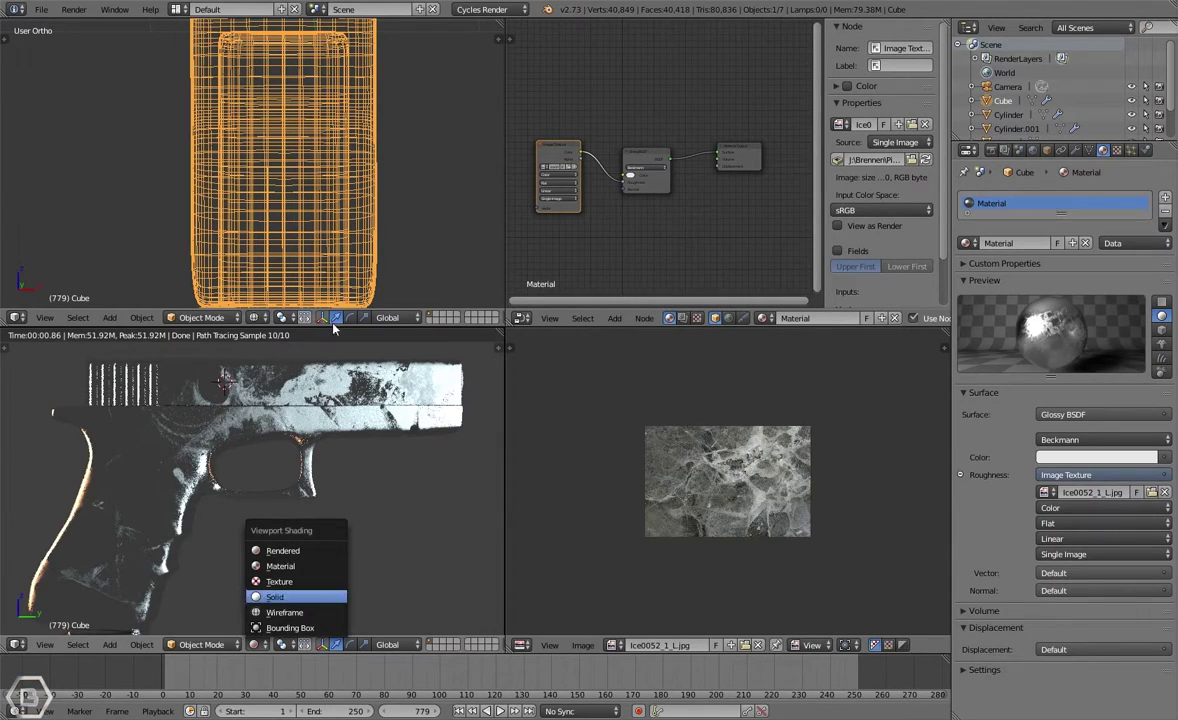
pyautogui.scroll(3, 642, 185)
pyautogui.moveTo(644, 208); pyautogui.dragTo(694, 198, button='middle')
pyautogui.click(682, 172)
pyautogui.moveTo(767, 21); pyautogui.dragTo(767, 62)
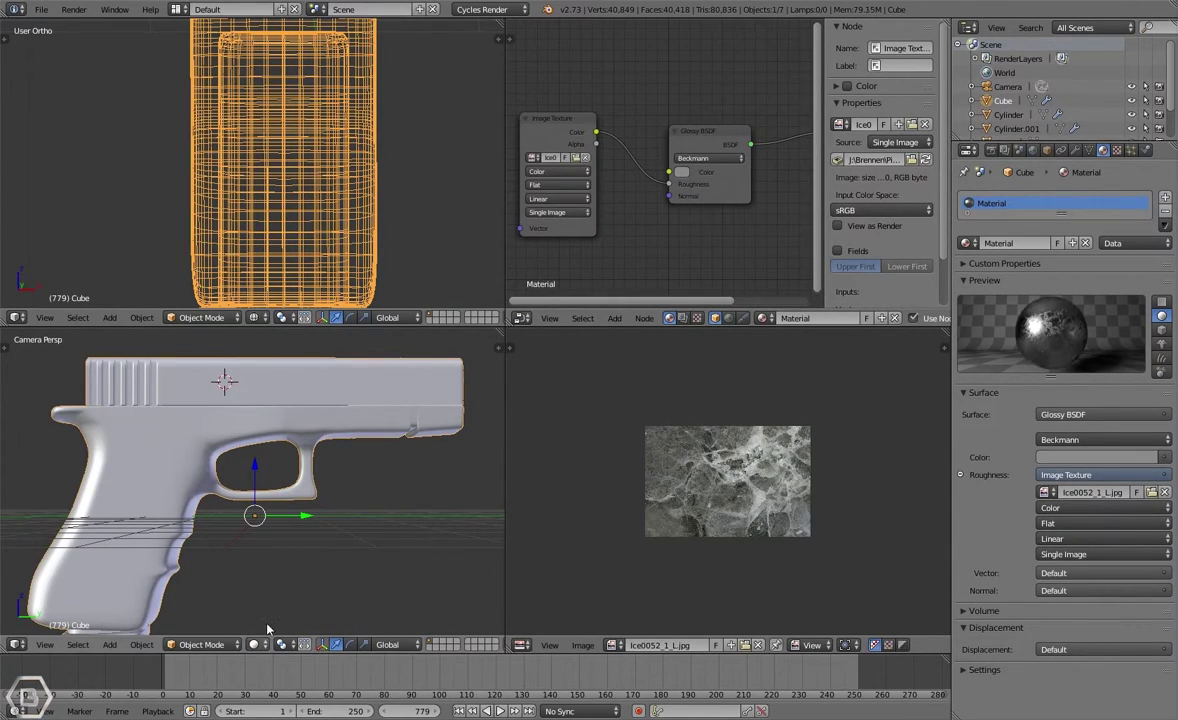
# Step: Set the camera view to rendered shading and brighten the Glossy BSDF color to a light grey
pyautogui.click(260, 644)
pyautogui.click(284, 551)
pyautogui.scroll(-1, 300, 490)
pyautogui.moveTo(678, 168); pyautogui.dragTo(670, 160, button='middle')
pyautogui.click(676, 164)
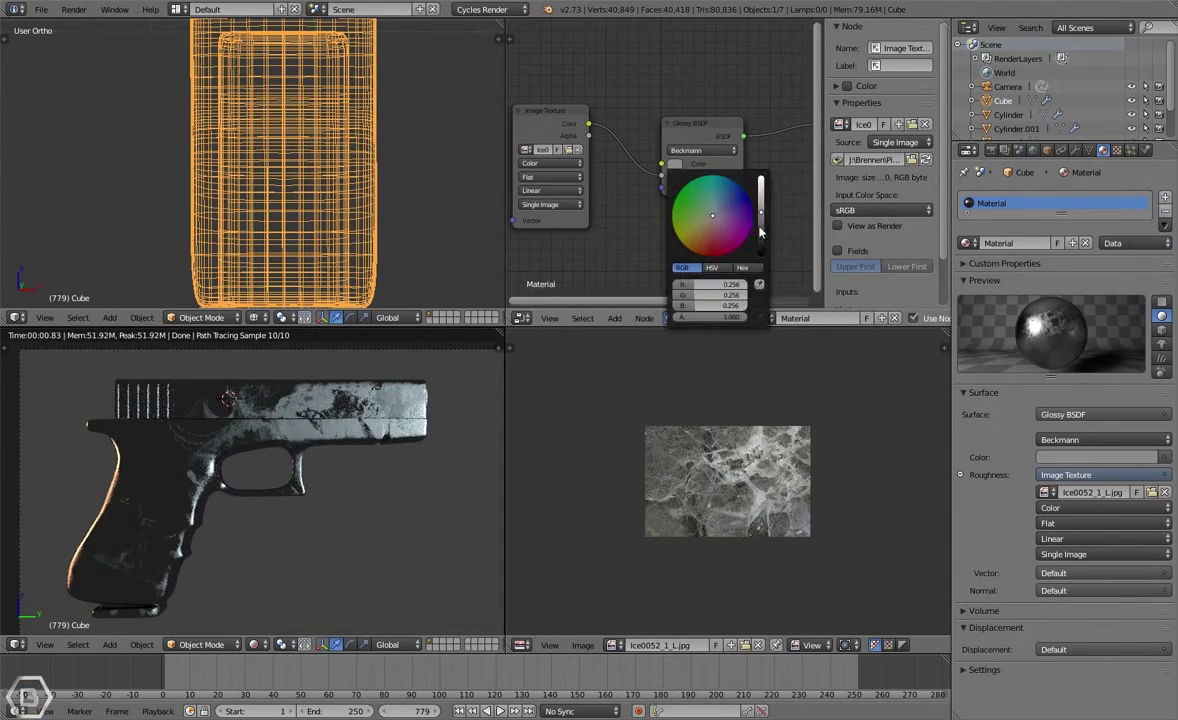
pyautogui.moveTo(760, 229); pyautogui.dragTo(766, 196)
# Step: Insert a Math node between the Image Texture and the Glossy BSDF's Roughness, and space the nodes apart
pyautogui.moveTo(635, 254); pyautogui.dragTo(663, 227, button='middle')
pyautogui.hotkey('shift', 'a')
pyautogui.click(663, 227)
pyautogui.write('ma')
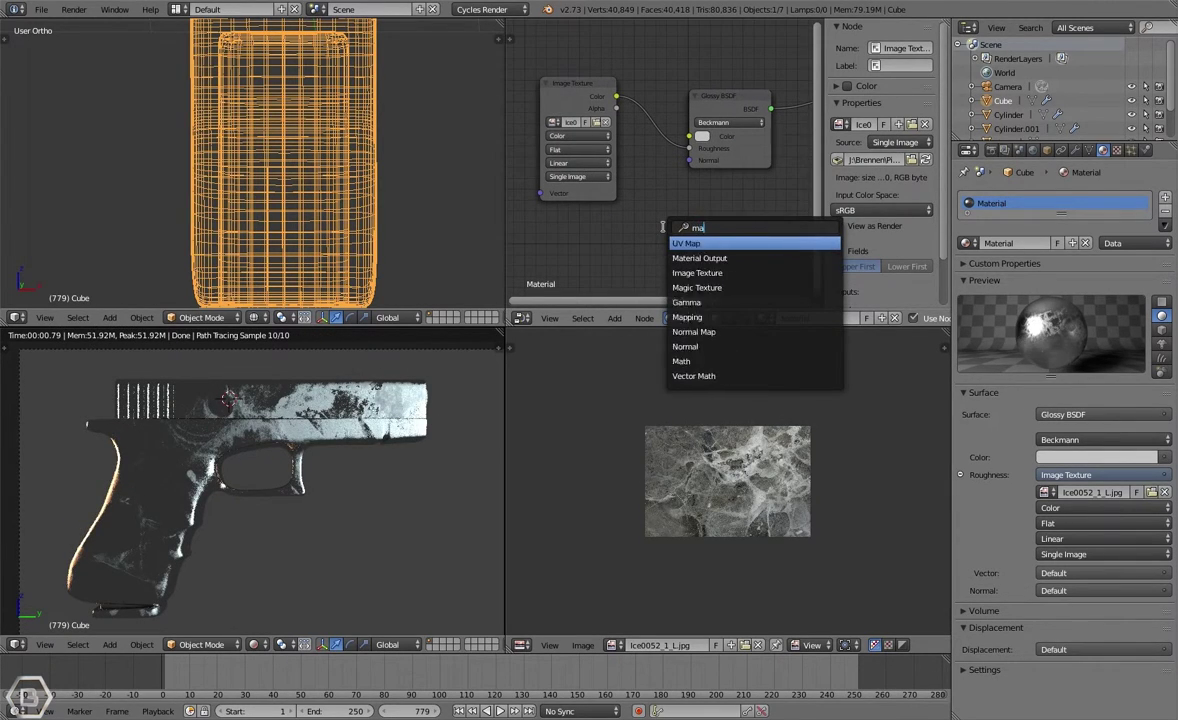
pyautogui.write('th')
pyautogui.press('Return')
pyautogui.click(614, 130)
pyautogui.moveTo(592, 104); pyautogui.dragTo(565, 104)
pyautogui.moveTo(661, 148); pyautogui.dragTo(640, 139)
pyautogui.moveTo(572, 104); pyautogui.dragTo(520, 113)
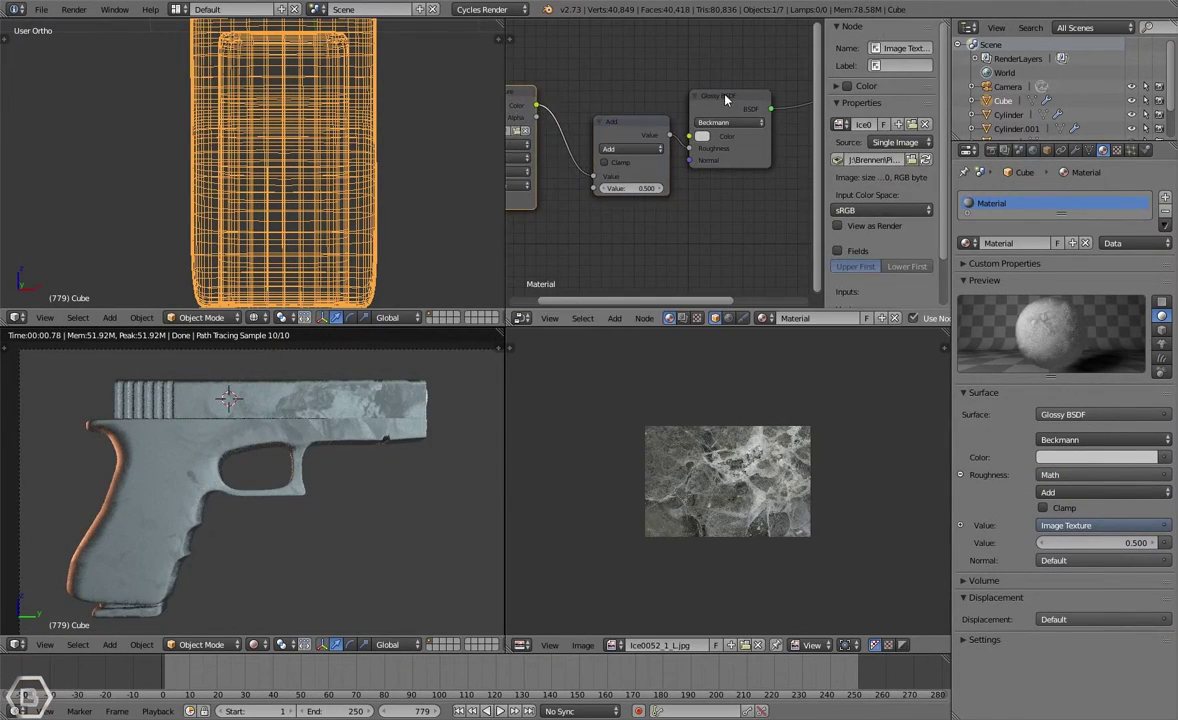
# Step: Set the Math node's operation to Multiply with a value of 1
pyautogui.click(726, 99)
pyautogui.scroll(-1, 730, 117)
pyautogui.click(631, 182)
pyautogui.scroll(5, 635, 187)
pyautogui.moveTo(642, 196); pyautogui.dragTo(634, 194)
pyautogui.scroll(-2, 632, 212)
pyautogui.moveTo(628, 215)
pyautogui.mouseDown(button='middle')
pyautogui.moveTo(648, 216)
pyautogui.moveTo(631, 226)
pyautogui.mouseUp(button='middle')
pyautogui.scroll(-1, 631, 226)
pyautogui.doubleClick(640, 198)
pyautogui.write('1')
pyautogui.press('Return')
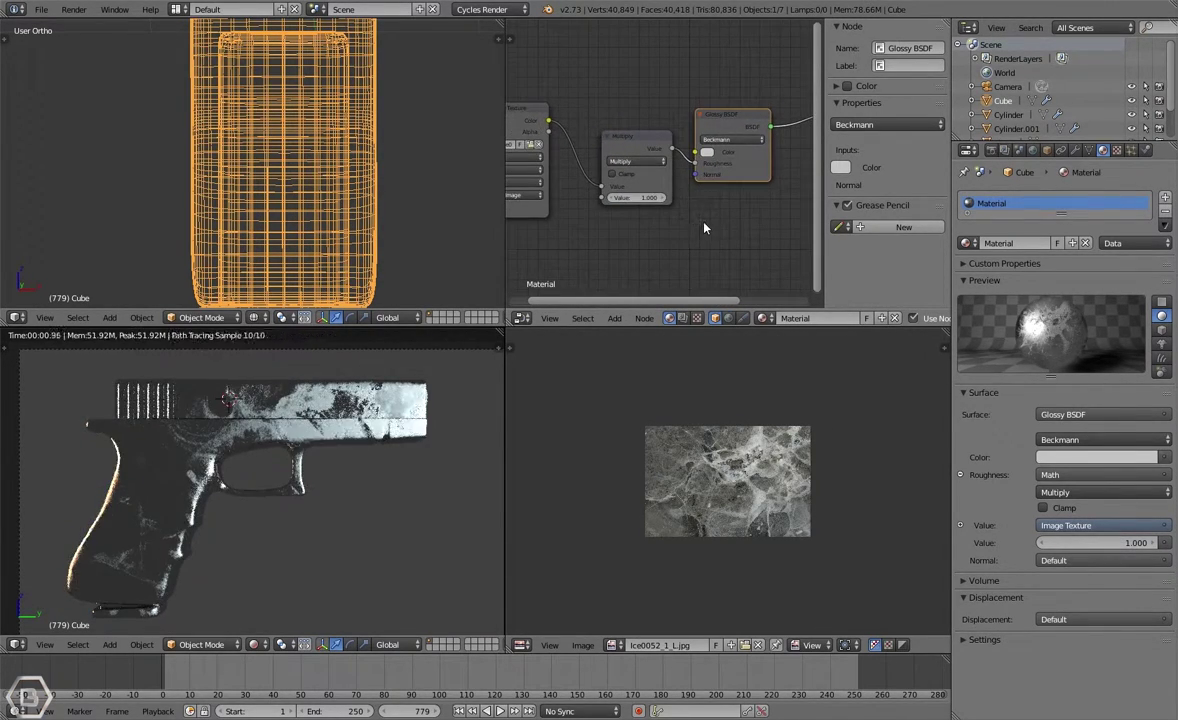
# Step: Add a Diffuse BSDF node beneath the Glossy BSDF, and connect the image texture's color to the Glossy color
pyautogui.hotkey('shift', 'a')
pyautogui.click(703, 221)
pyautogui.click(734, 237)
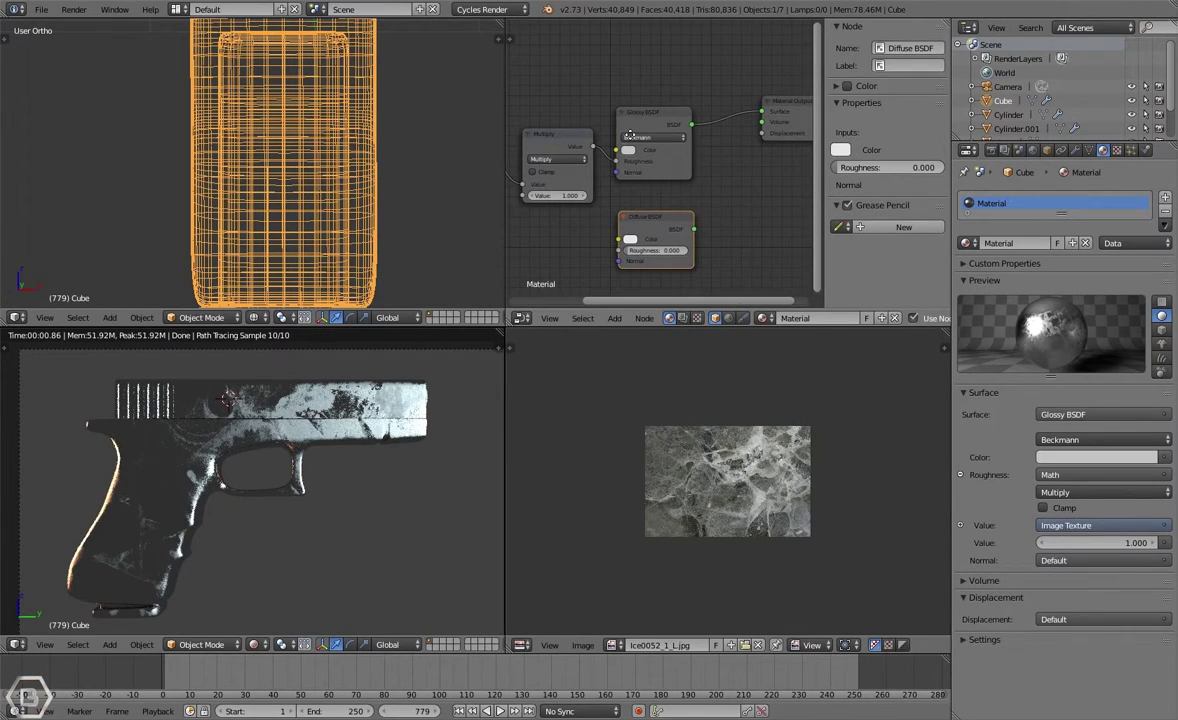
pyautogui.moveTo(523, 131); pyautogui.dragTo(579, 138, button='middle')
pyautogui.moveTo(528, 126); pyautogui.dragTo(672, 157)
pyautogui.moveTo(728, 247); pyautogui.dragTo(702, 218)
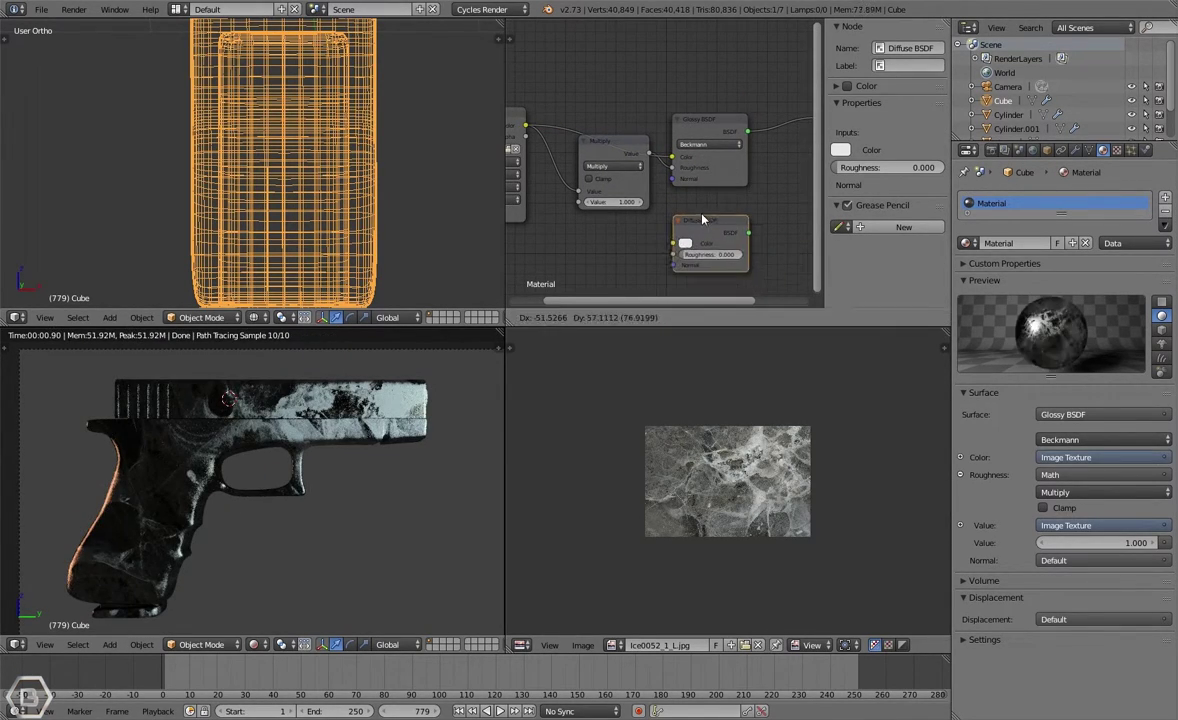
# Step: Reposition the Math node feeding Roughness and set its operation to Add
pyautogui.moveTo(627, 147); pyautogui.dragTo(613, 173)
pyautogui.click(590, 192)
pyautogui.click(585, 205)
pyautogui.moveTo(686, 177); pyautogui.dragTo(672, 181, button='middle')
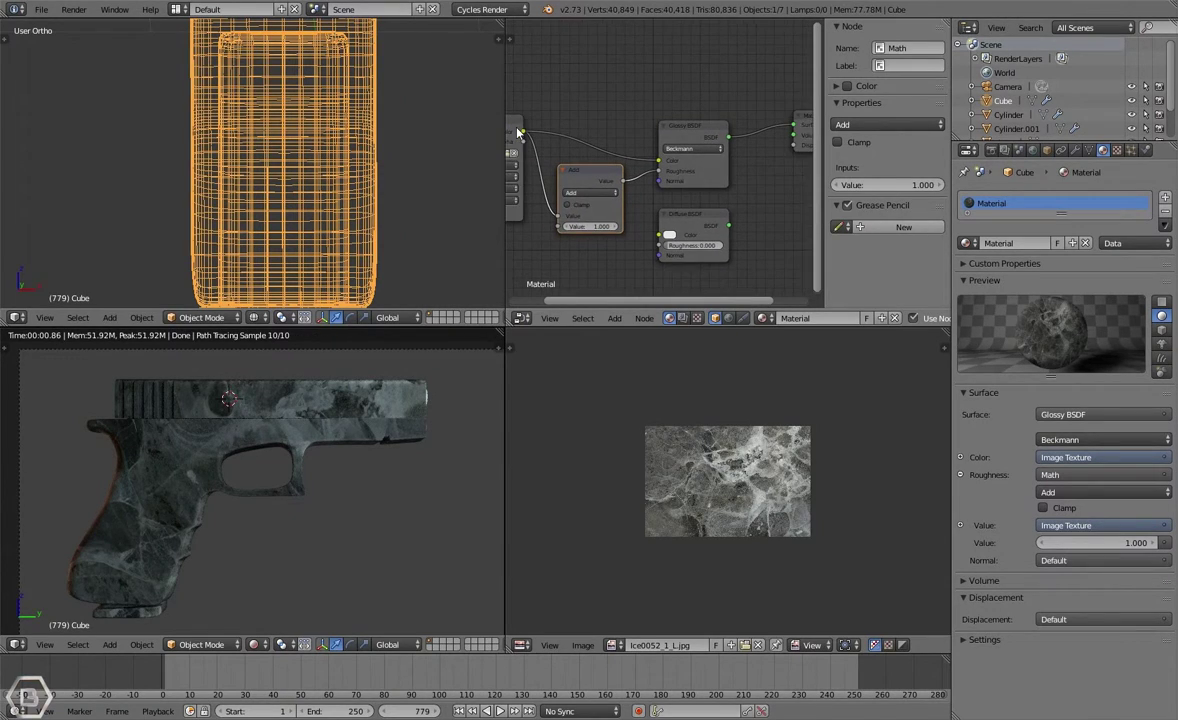
# Step: Duplicate the Math node and route the image texture's color through the copy into the Material Output's Displacement
pyautogui.moveTo(514, 129); pyautogui.dragTo(803, 144)
pyautogui.moveTo(763, 173); pyautogui.dragTo(732, 157, button='middle')
pyautogui.click(543, 171)
pyautogui.hotkey('shift', 'd')
pyautogui.click(737, 167)
pyautogui.scroll(-4, 738, 136)
pyautogui.press('g')
pyautogui.click(731, 161)
pyautogui.press('g')
pyautogui.click(752, 137)
pyautogui.moveTo(739, 143); pyautogui.dragTo(684, 209)
pyautogui.moveTo(719, 178); pyautogui.dragTo(739, 145)
pyautogui.moveTo(737, 168); pyautogui.dragTo(753, 170, button='middle')
# Step: Set the value of the displacement Math node to 0.1
pyautogui.click(709, 216)
pyautogui.write('.1')
pyautogui.press('Return')
pyautogui.scroll(2, 710, 238)
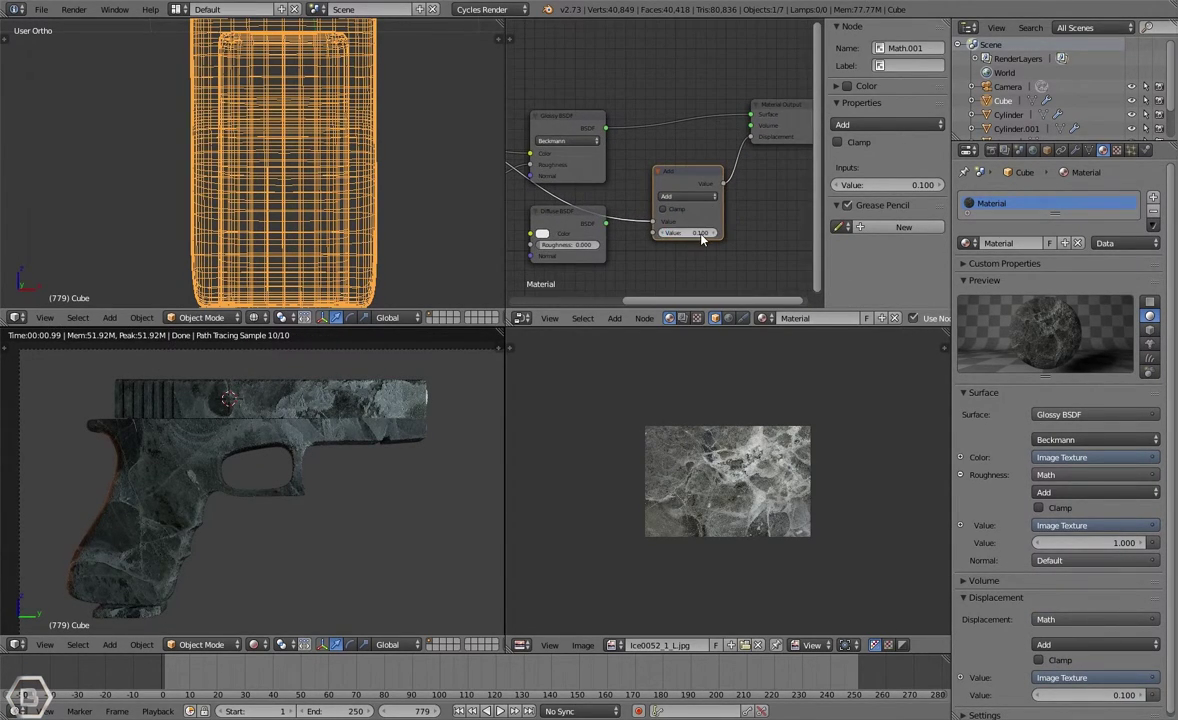
# Step: Set the displacement Math node's value to -0.01 and change its operation to Multiply
pyautogui.scroll(1, 702, 238)
pyautogui.click(716, 259)
pyautogui.write('-1')
pyautogui.press('Return')
pyautogui.write('-.01')
pyautogui.press('Return')
pyautogui.scroll(-2, 640, 215)
pyautogui.click(786, 206)
pyautogui.moveTo(626, 210); pyautogui.dragTo(652, 170, button='middle')
pyautogui.click(784, 242)
# Step: Disconnect the image texture from the Glossy BSDF's color and set the roughness Add node's value to 0.1
pyautogui.scroll(5, 513, 150)
pyautogui.scroll(-4, 513, 150)
pyautogui.moveTo(637, 167); pyautogui.dragTo(592, 160)
pyautogui.moveTo(570, 172); pyautogui.dragTo(567, 124, button='middle')
pyautogui.click(598, 218)
pyautogui.write('.1')
pyautogui.press('Return')
# Step: Darken the Glossy BSDF's color to a medium grey
pyautogui.moveTo(772, 152); pyautogui.dragTo(720, 146, button='middle')
pyautogui.moveTo(557, 200); pyautogui.dragTo(678, 174, button='middle')
pyautogui.click(741, 134)
pyautogui.moveTo(779, 187)
pyautogui.mouseDown()
pyautogui.moveTo(828, 185)
pyautogui.moveTo(779, 188)
pyautogui.mouseUp()
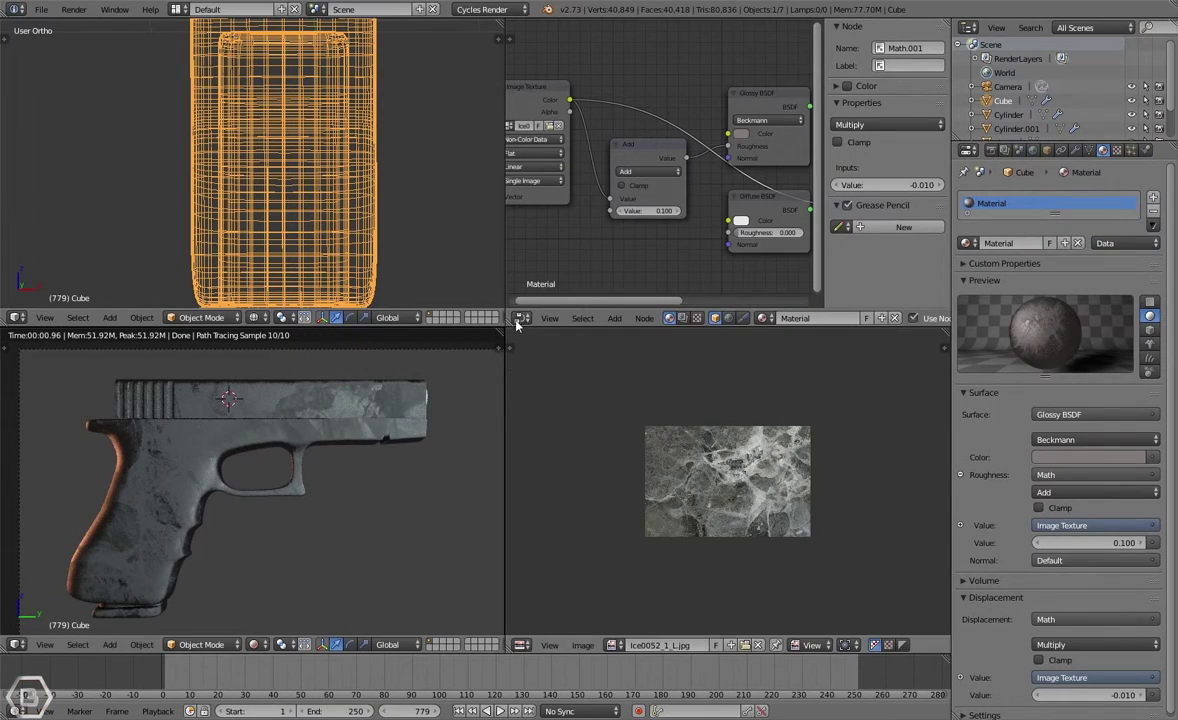
# Step: Move the displacement Multiply node aside and add a Mix Shader node near it
pyautogui.moveTo(604, 156); pyautogui.dragTo(670, 171, button='middle')
pyautogui.scroll(1, 670, 171)
pyautogui.moveTo(808, 245); pyautogui.dragTo(637, 215, button='middle')
pyautogui.scroll(1, 722, 228)
pyautogui.moveTo(618, 231); pyautogui.dragTo(661, 233)
pyautogui.scroll(-1, 668, 200)
pyautogui.hotkey('shift', 'a')
pyautogui.click(665, 197)
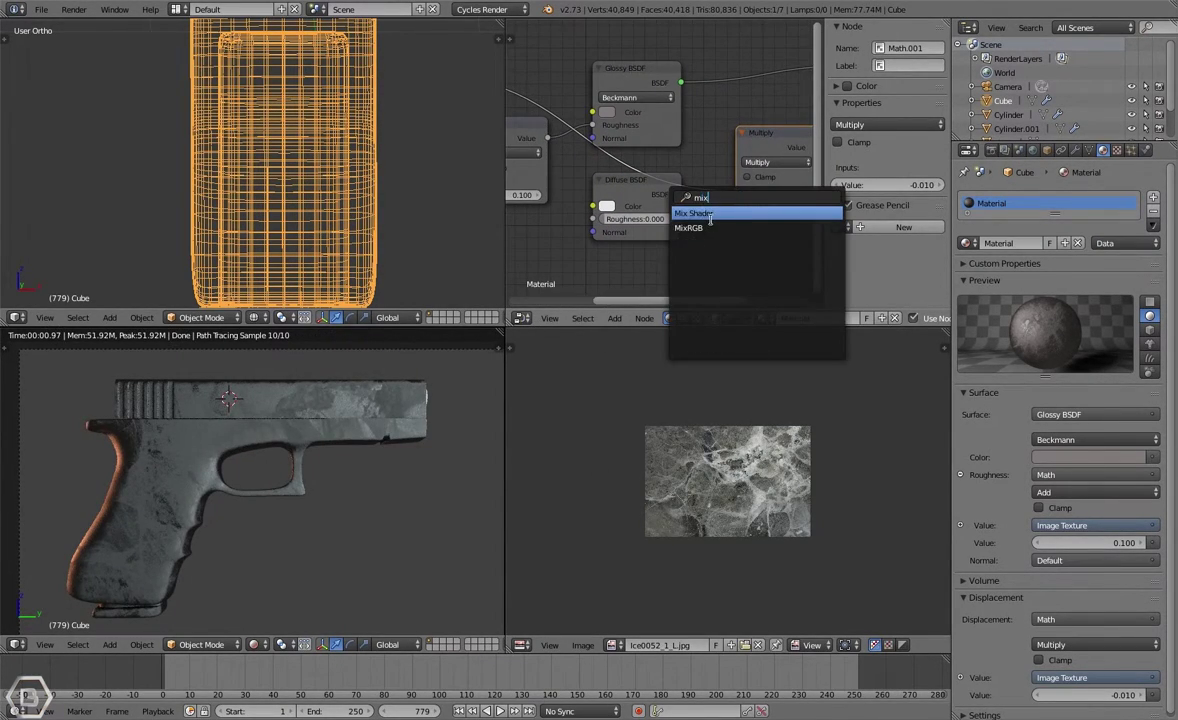
pyautogui.click(710, 218)
pyautogui.click(783, 238)
# Step: Blend the Glossy and Diffuse BSDFs through the Mix Shader into the Material Output's Surface, and tidy the node positions
pyautogui.scroll(-1, 783, 238)
pyautogui.moveTo(783, 238); pyautogui.dragTo(731, 222, button='middle')
pyautogui.moveTo(613, 198); pyautogui.dragTo(603, 249)
pyautogui.moveTo(638, 241); pyautogui.dragTo(703, 260)
pyautogui.moveTo(651, 101); pyautogui.dragTo(698, 250)
pyautogui.moveTo(763, 230); pyautogui.dragTo(785, 89)
pyautogui.moveTo(730, 220); pyautogui.dragTo(724, 75)
# Step: Darken the Diffuse BSDF's color to a near-black grey of about 0.034
pyautogui.moveTo(581, 253); pyautogui.dragTo(612, 257, button='middle')
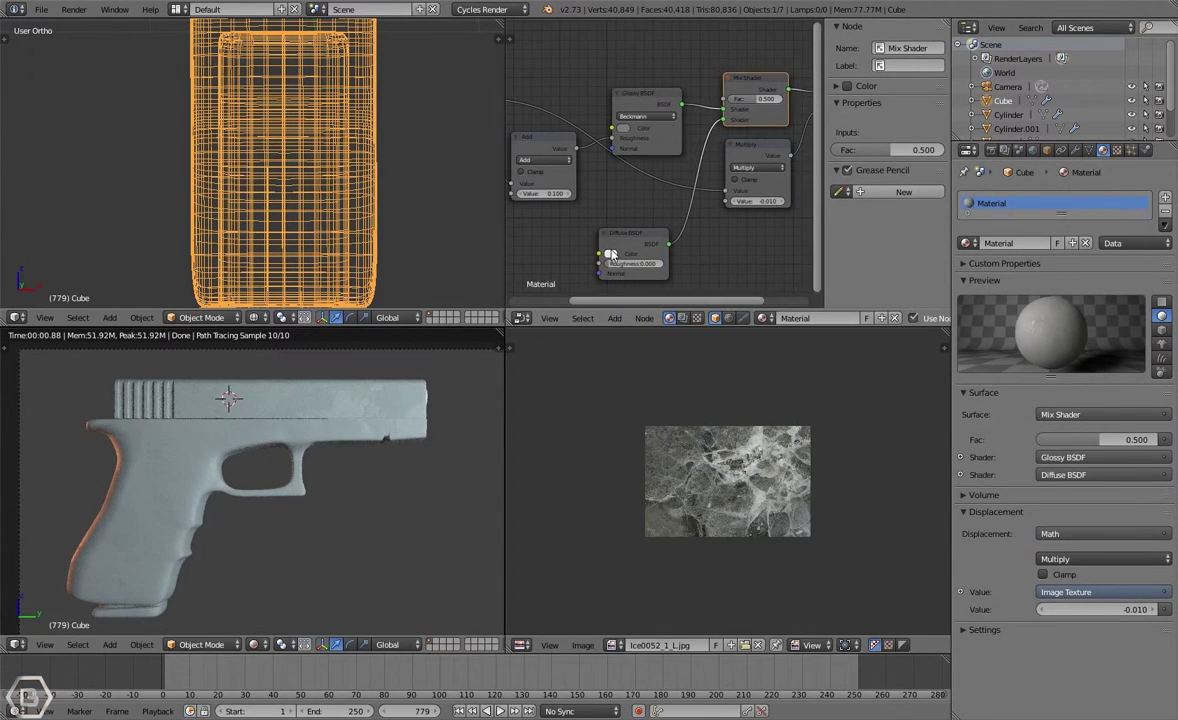
pyautogui.moveTo(683, 150); pyautogui.dragTo(685, 182)
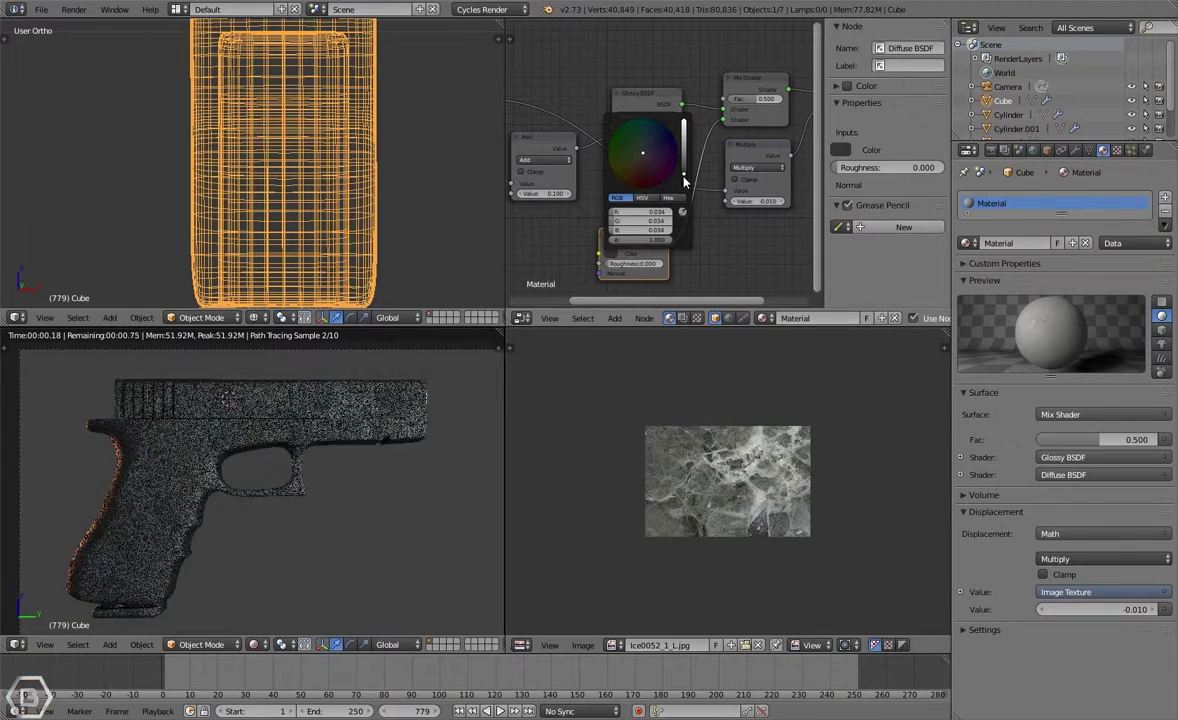
# Step: Link the image texture's color directly to the Glossy BSDF's Roughness, bypassing the Add node, and adjust the Glossy color
pyautogui.moveTo(560, 235); pyautogui.dragTo(624, 254, button='middle')
pyautogui.scroll(1, 600, 225)
pyautogui.moveTo(576, 203); pyautogui.dragTo(688, 154)
pyautogui.scroll(-1, 703, 180)
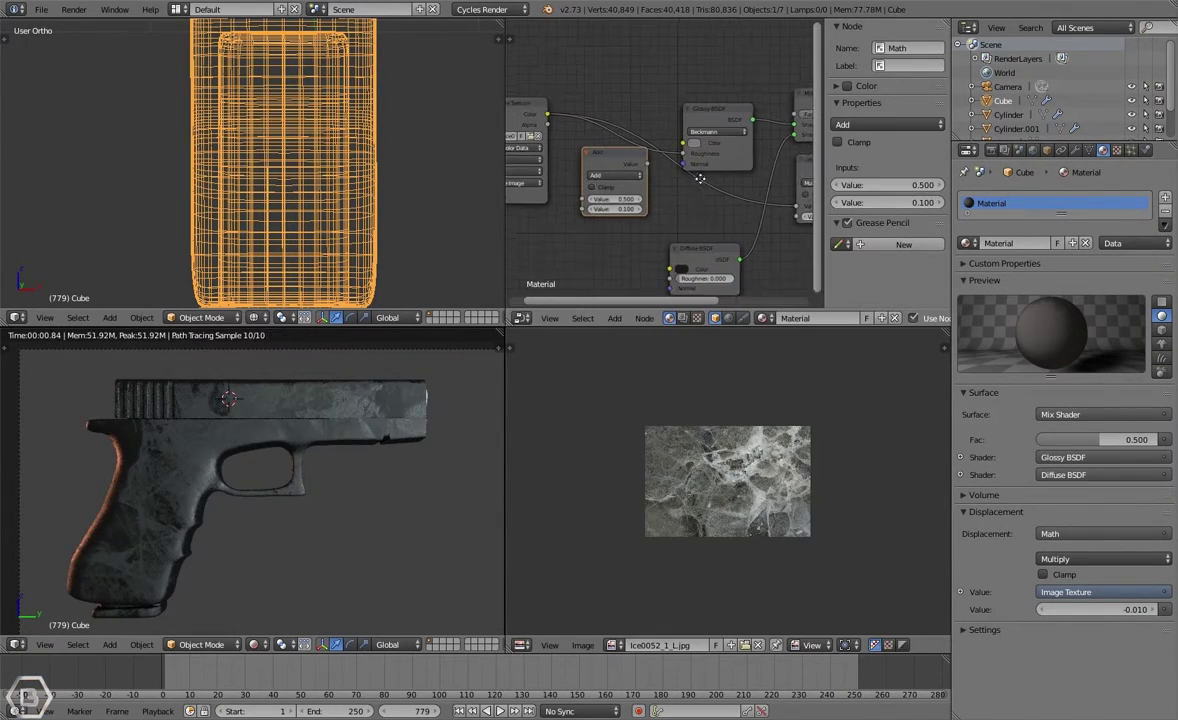
pyautogui.moveTo(703, 180); pyautogui.dragTo(676, 179, button='middle')
pyautogui.click(668, 143)
pyautogui.moveTo(740, 185)
pyautogui.mouseDown()
pyautogui.moveTo(740, 156)
pyautogui.moveTo(740, 185)
pyautogui.mouseUp()
# Step: Unwrap the pistol body's UVs over Ice0052_1_L.jpg using Texture shading, and return the camera viewport to Rendered shading
pyautogui.click(613, 645)
pyautogui.click(655, 522)
pyautogui.press('Tab')
pyautogui.click(243, 645)
pyautogui.click(268, 581)
pyautogui.press('u')
pyautogui.click(298, 521)
pyautogui.click(275, 614)
pyautogui.press('Tab')
pyautogui.click(257, 645)
pyautogui.click(297, 551)
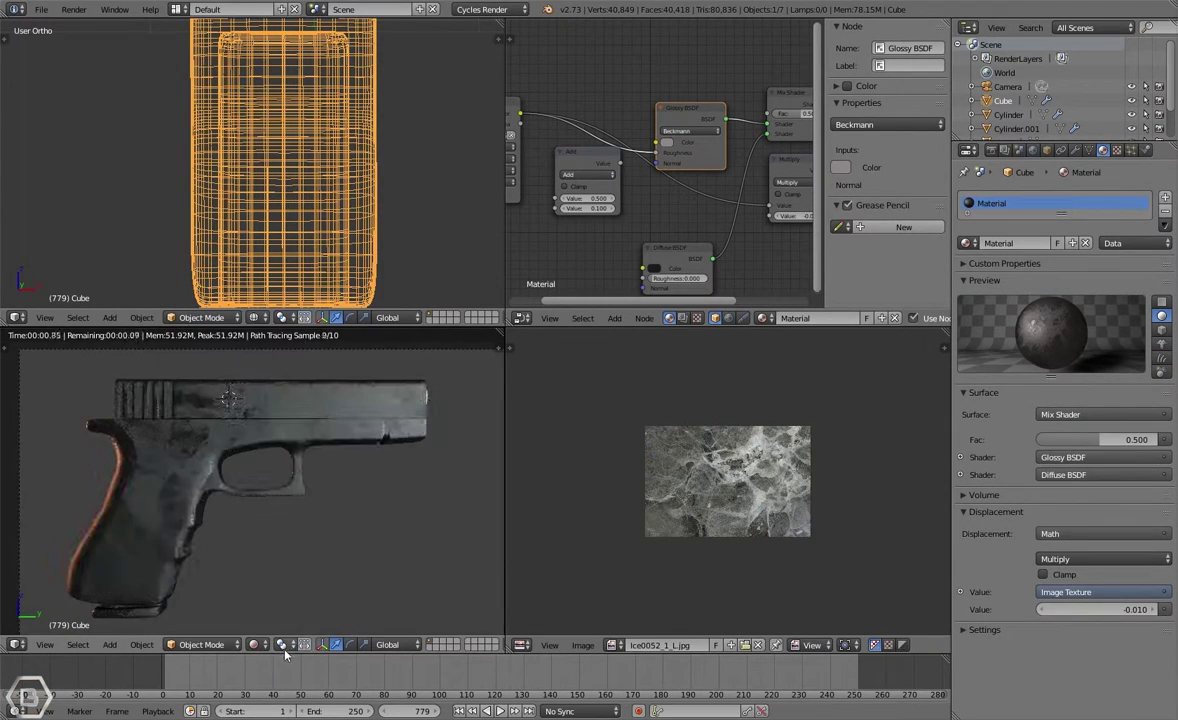
# Step: Compare the pistol's texture mapping in Solid, Texture and Rendered viewport shading
pyautogui.click(284, 646)
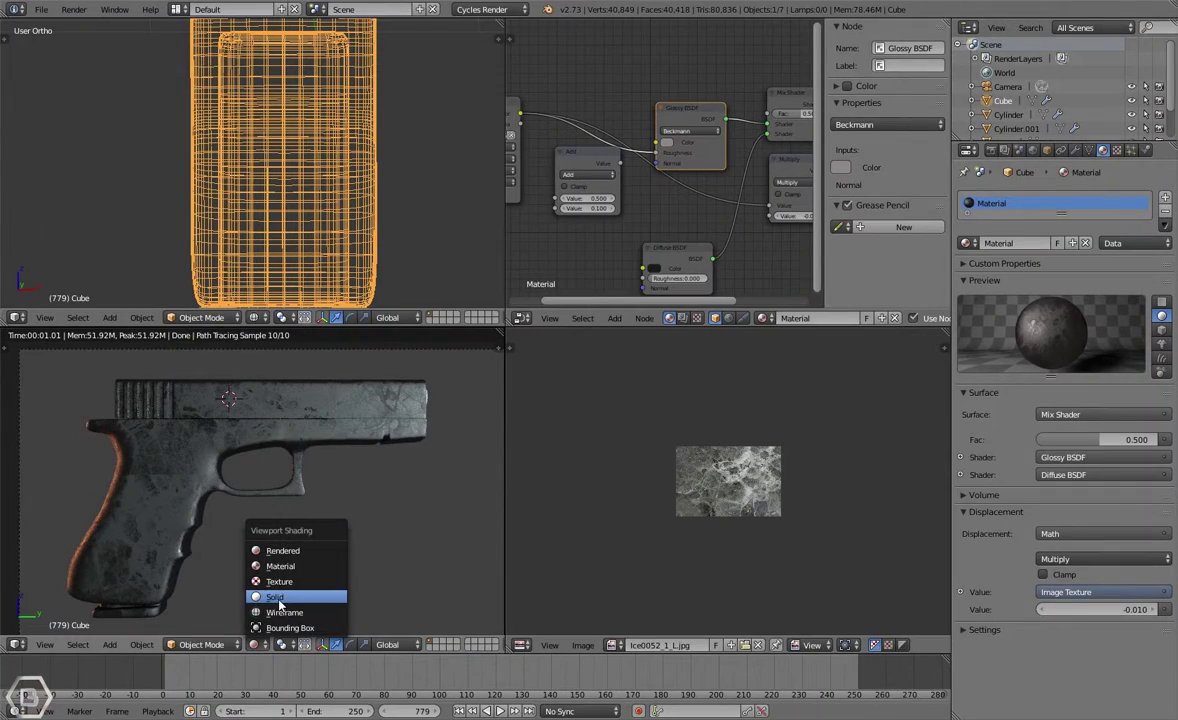
pyautogui.click(279, 601)
pyautogui.scroll(-2, 711, 491)
pyautogui.press('Tab')
pyautogui.press('Tab')
pyautogui.click(258, 645)
pyautogui.click(282, 582)
pyautogui.click(258, 645)
pyautogui.click(296, 551)
pyautogui.click(255, 644)
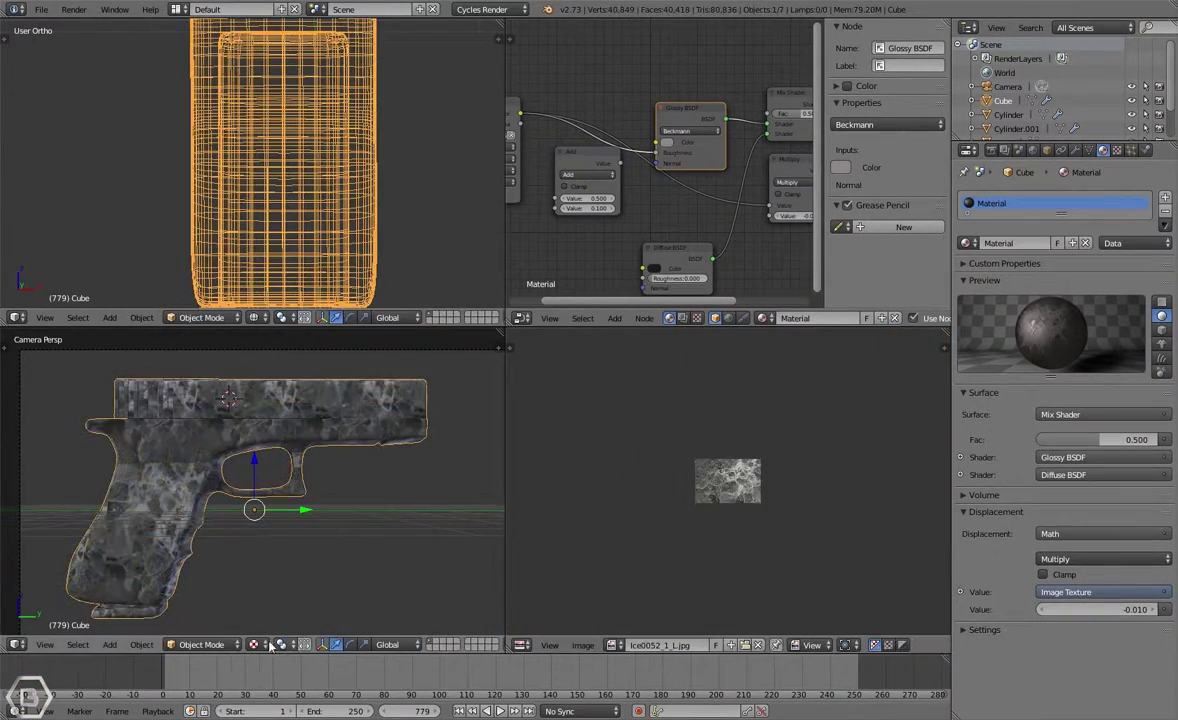
pyautogui.click(262, 645)
pyautogui.click(290, 549)
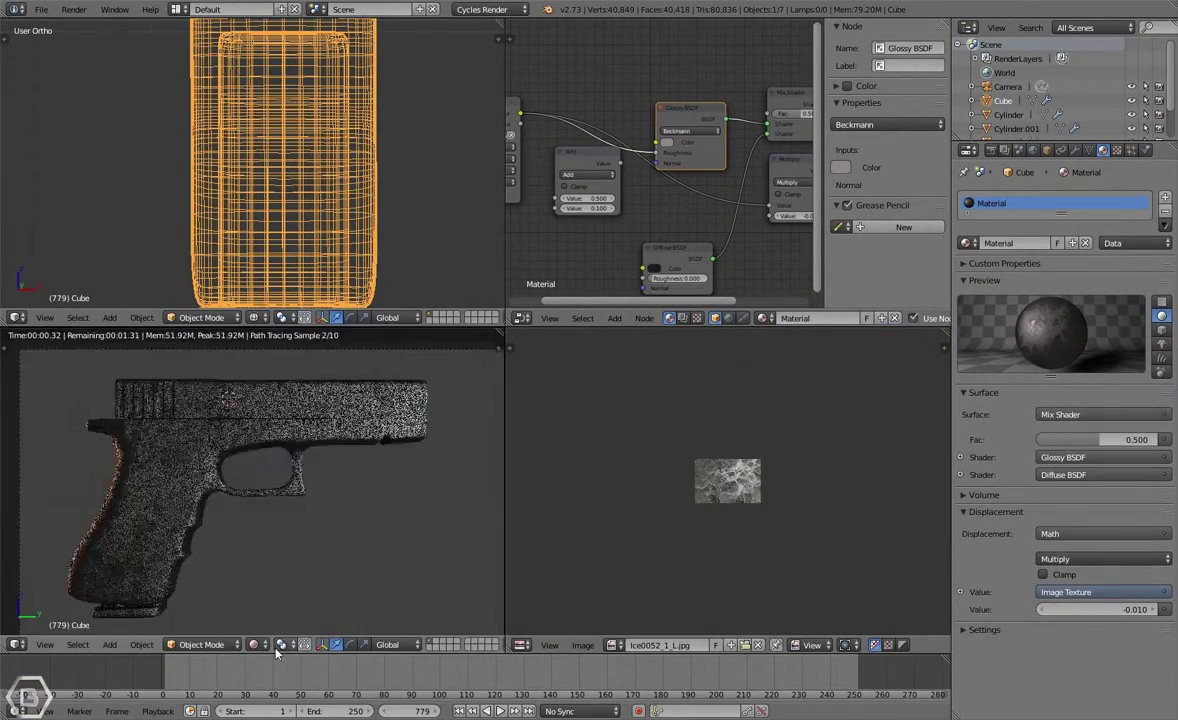
# Step: Scale down the pistol body's UV layout, shift it along X, and preview the mapping in Texture and Rendered shading
pyautogui.press('Tab')
pyautogui.press('s')
pyautogui.click(748, 598)
pyautogui.click(255, 647)
pyautogui.click(282, 581)
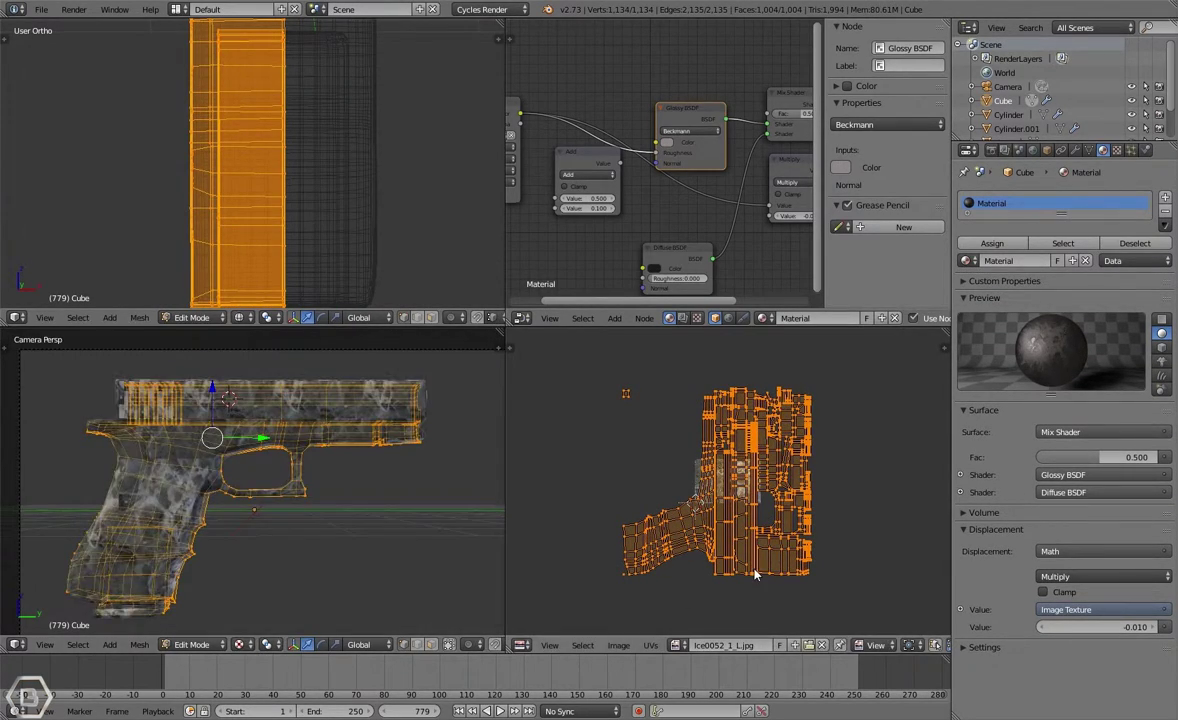
pyautogui.press('s')
pyautogui.click(747, 563)
pyautogui.press('g')
pyautogui.press('x')
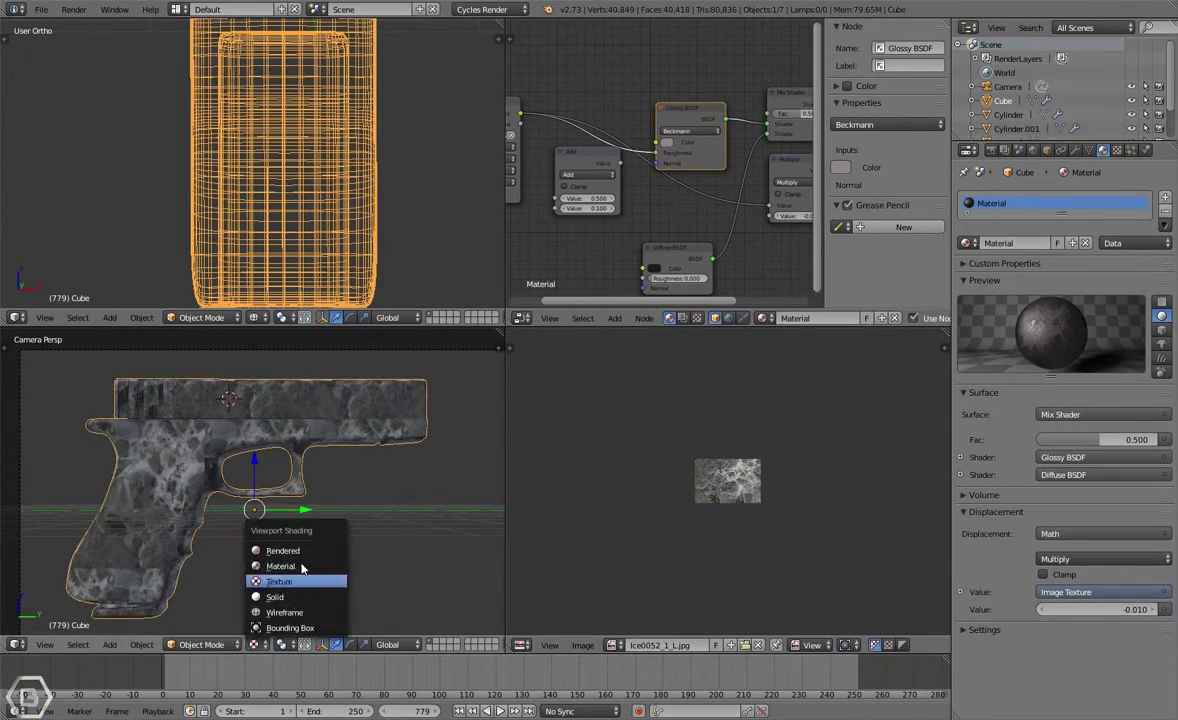
pyautogui.click(336, 551)
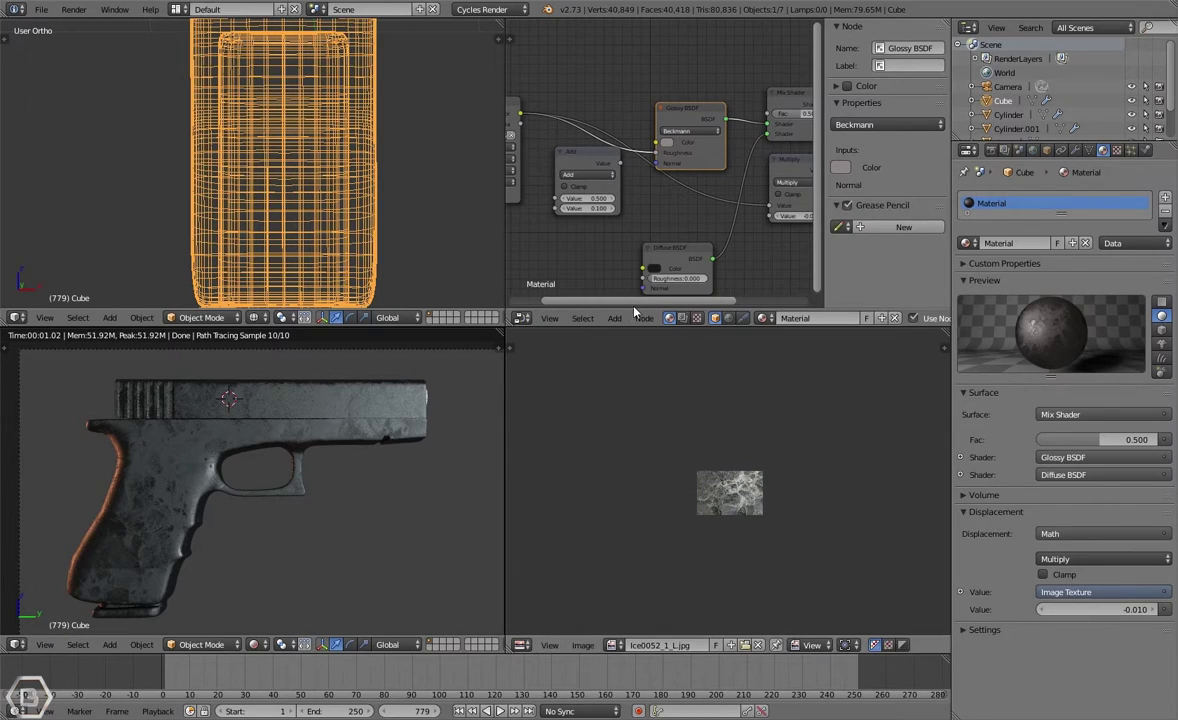
# Step: Display the Left view.jpg reference photo in the image editor and enlarge it for comparison with the render
pyautogui.scroll(5, 712, 200)
pyautogui.moveTo(712, 200); pyautogui.dragTo(604, 237, button='middle')
pyautogui.click(562, 168)
pyautogui.click(614, 645)
pyautogui.click(645, 537)
pyautogui.scroll(5, 731, 542)
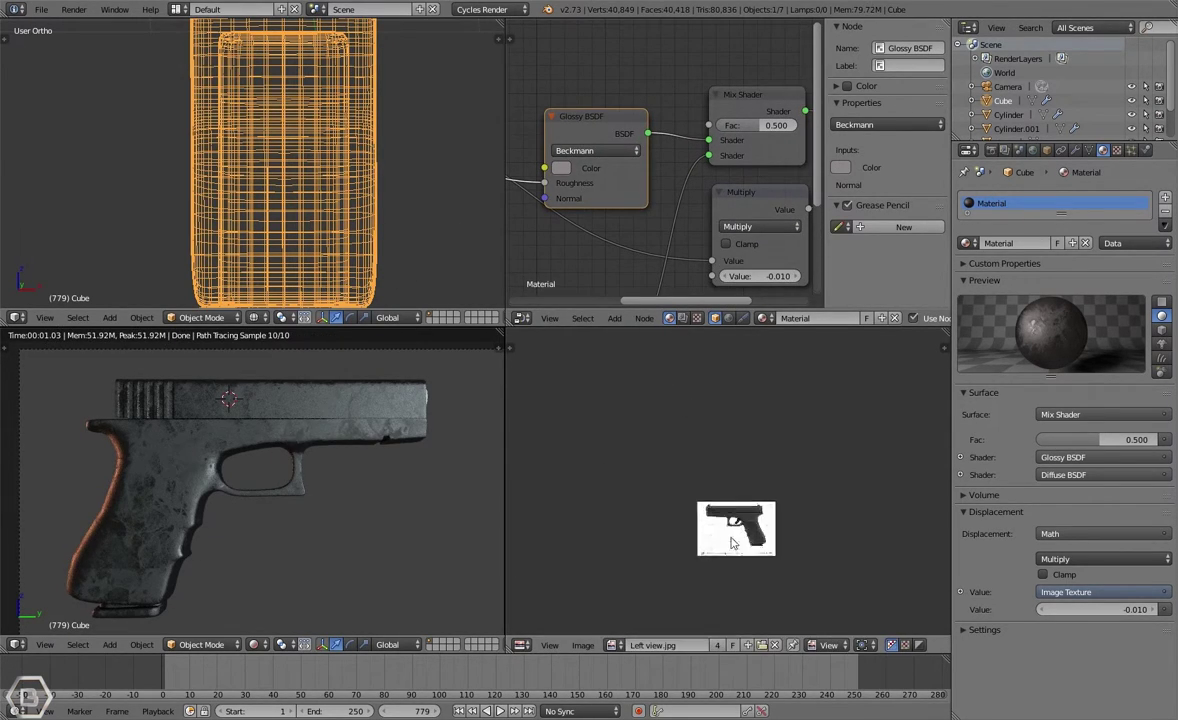
pyautogui.scroll(9, 732, 543)
pyautogui.moveTo(700, 466); pyautogui.dragTo(707, 462, button='middle')
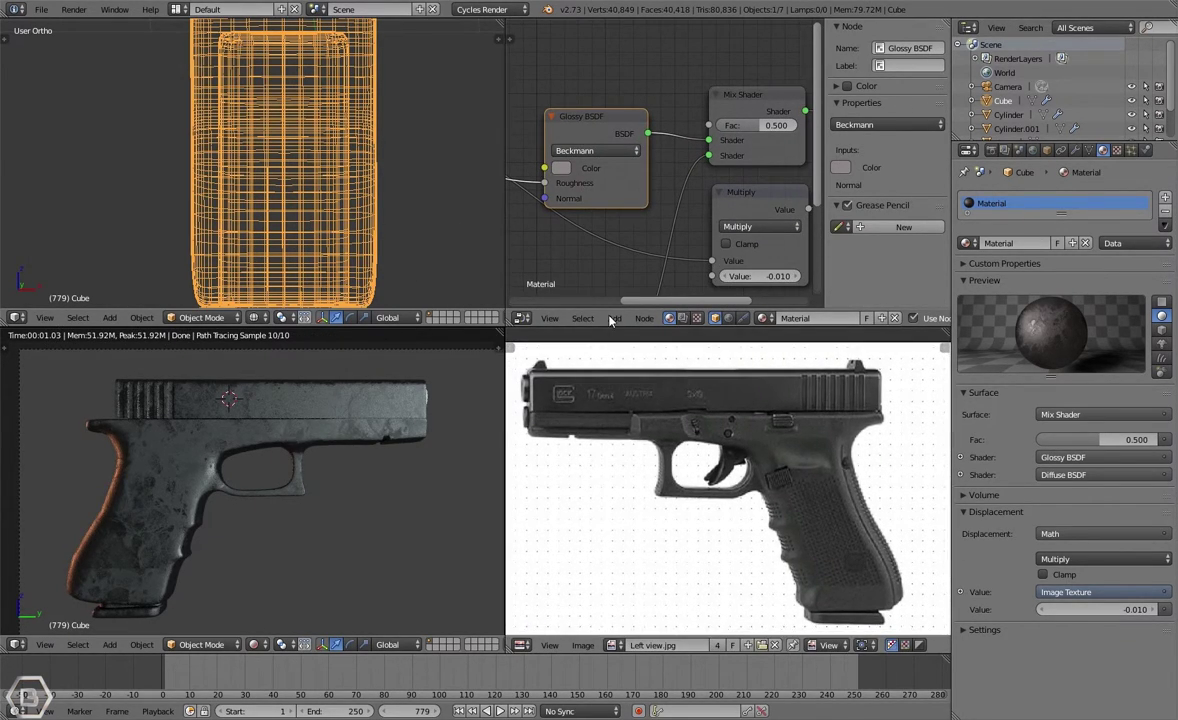
# Step: Set the Mix Shader's Fac to 0.7
pyautogui.moveTo(660, 140); pyautogui.dragTo(521, 145, button='middle')
pyautogui.moveTo(621, 136); pyautogui.dragTo(649, 137)
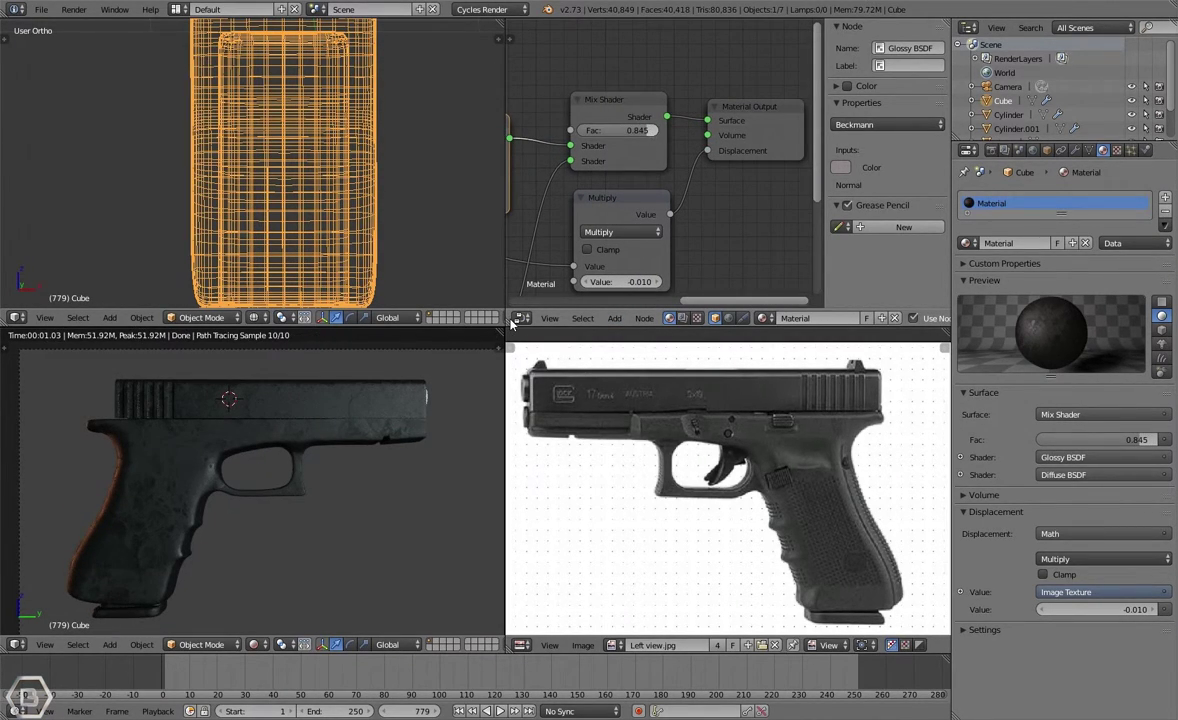
pyautogui.moveTo(648, 136); pyautogui.dragTo(643, 138)
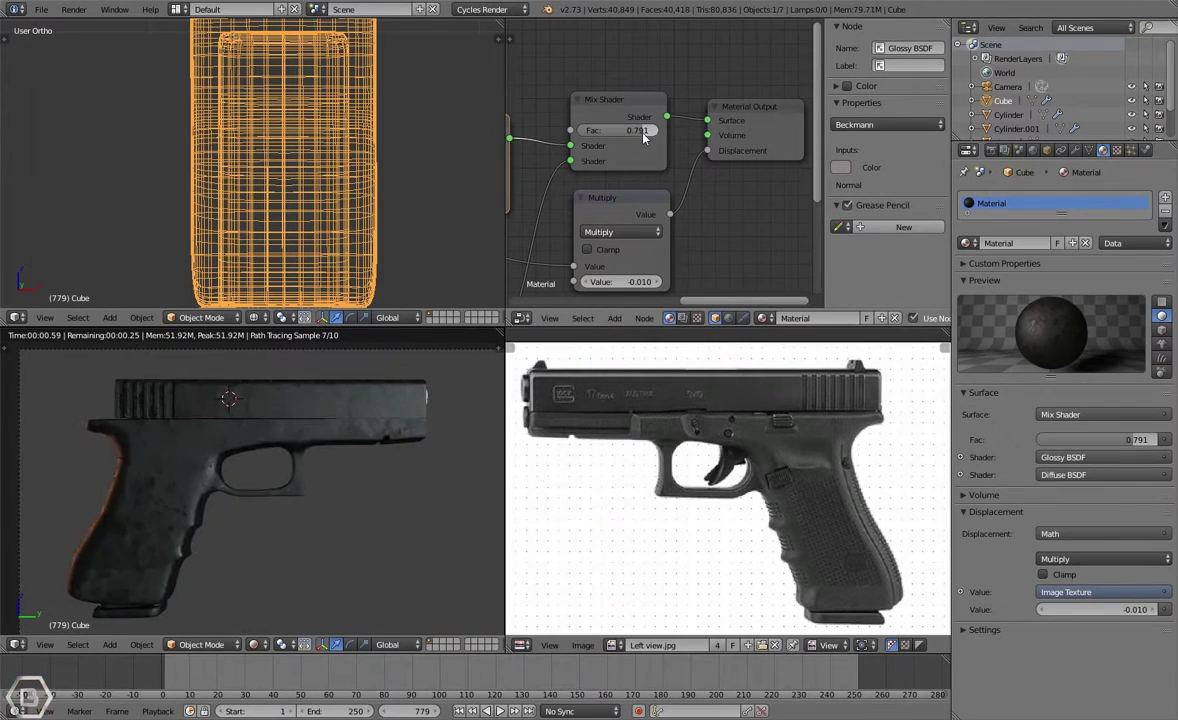
pyautogui.write('.7')
pyautogui.press('Return')
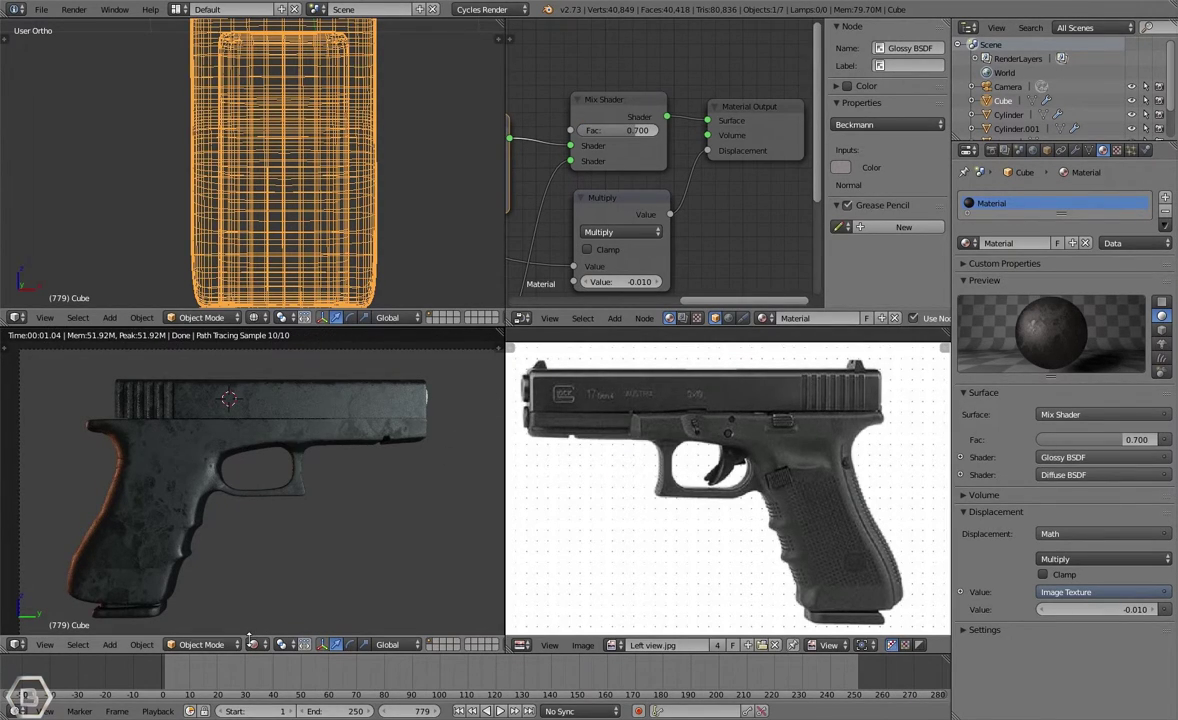
# Step: Check the pistol in Solid shading, restore Rendered shading, and set the displacement Multiply node's value to 0.1
pyautogui.click(256, 644)
pyautogui.click(287, 598)
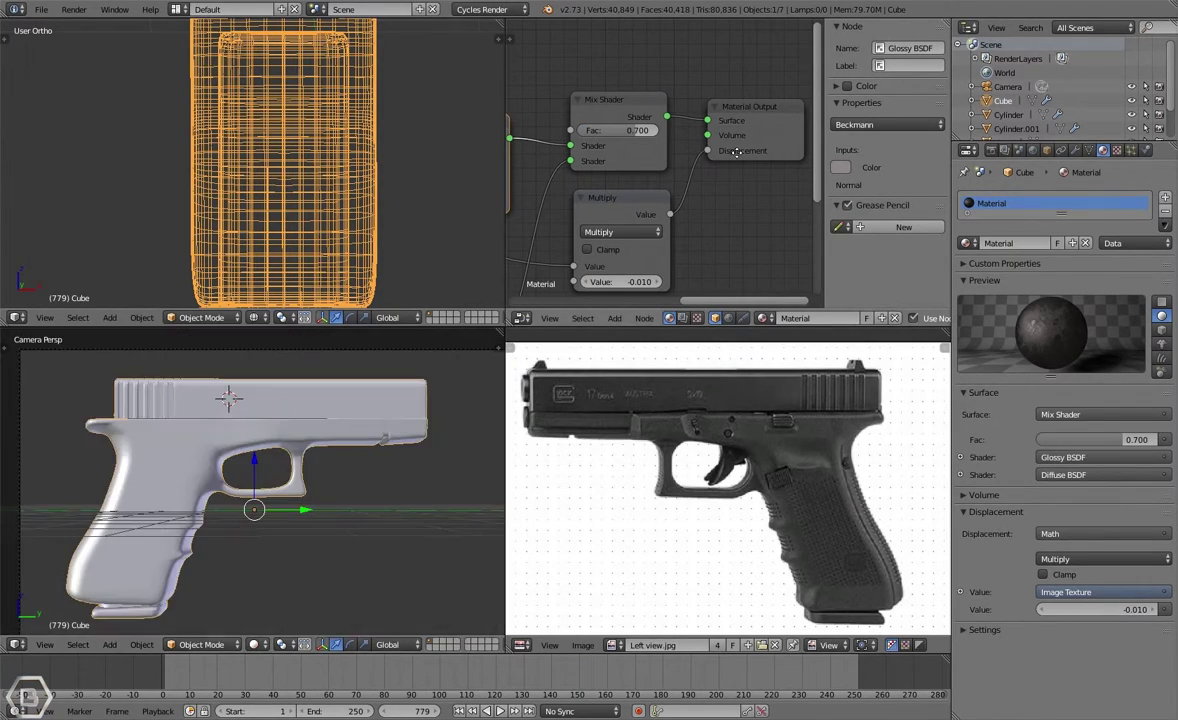
pyautogui.scroll(-1, 595, 190)
pyautogui.moveTo(595, 192); pyautogui.dragTo(706, 157, button='middle')
pyautogui.scroll(-1, 715, 156)
pyautogui.click(255, 644)
pyautogui.click(284, 551)
pyautogui.click(255, 644)
pyautogui.write('0.1')
pyautogui.press('Return')
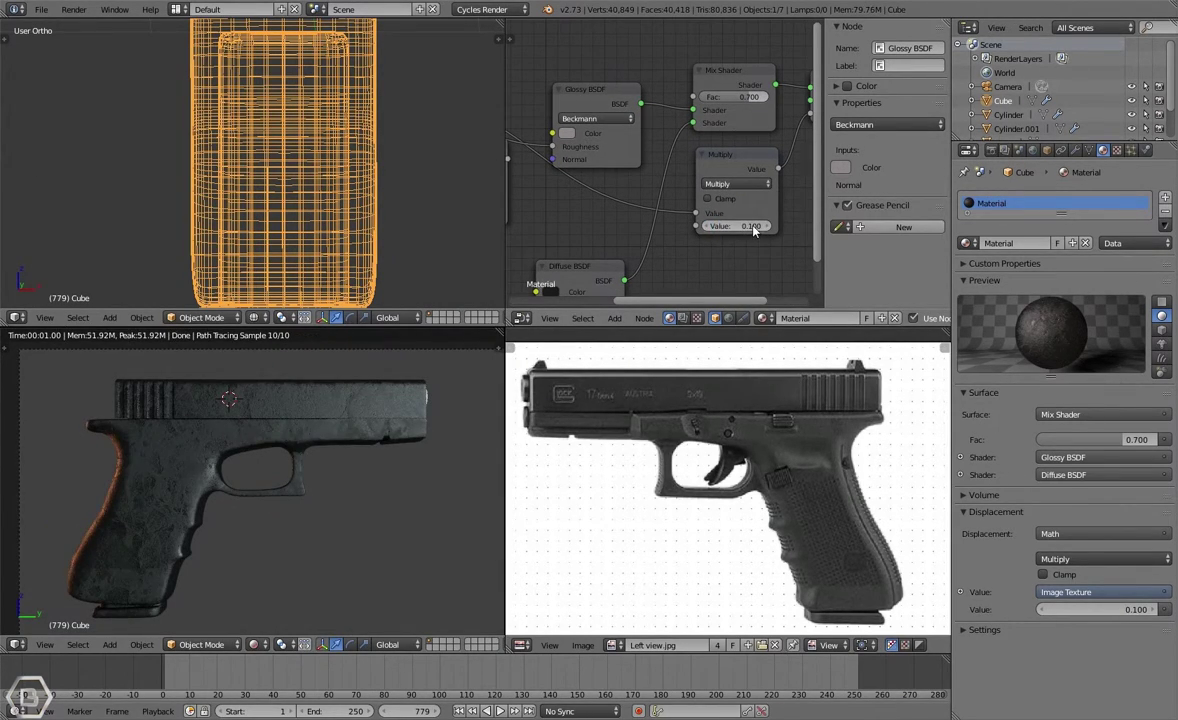
# Step: Route the image texture's color through the Add node into the Glossy Roughness and set the Add value to 0.01
pyautogui.moveTo(628, 197); pyautogui.dragTo(813, 217, button='middle')
pyautogui.click(660, 223)
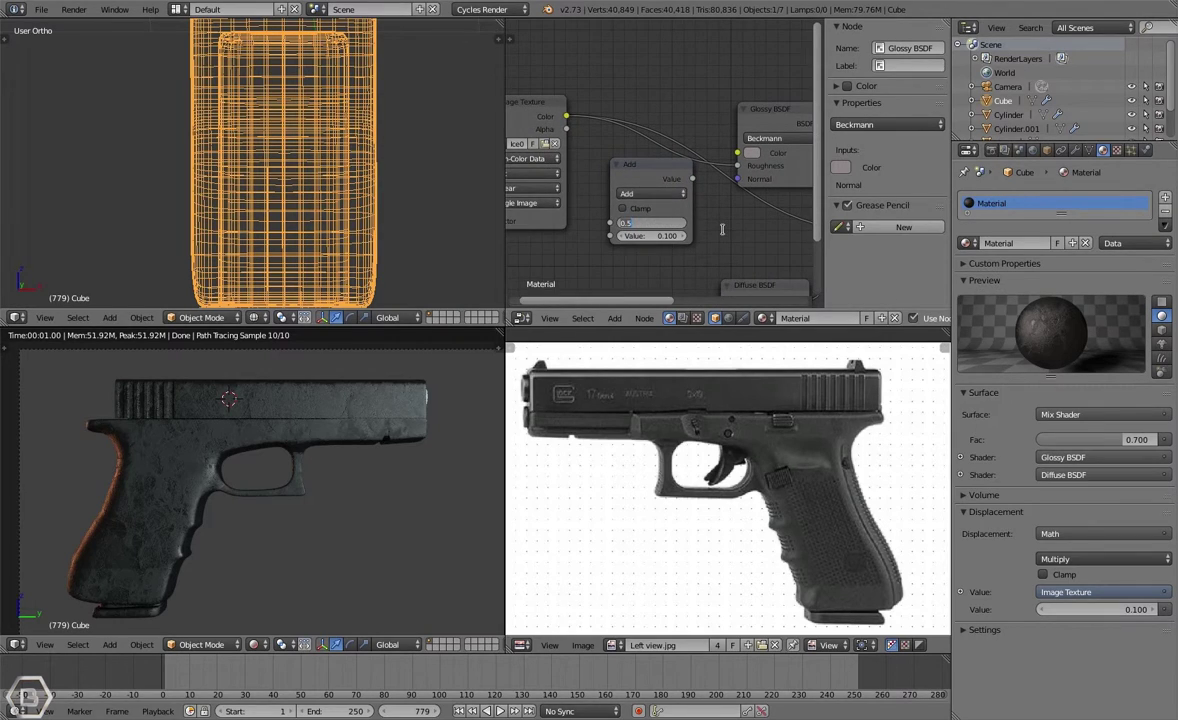
pyautogui.moveTo(658, 186); pyautogui.dragTo(652, 213)
pyautogui.moveTo(634, 162); pyautogui.dragTo(660, 171, button='middle')
pyautogui.moveTo(722, 237); pyautogui.dragTo(676, 221, button='middle')
pyautogui.moveTo(621, 197); pyautogui.dragTo(614, 164)
pyautogui.write('.01')
pyautogui.press('Return')
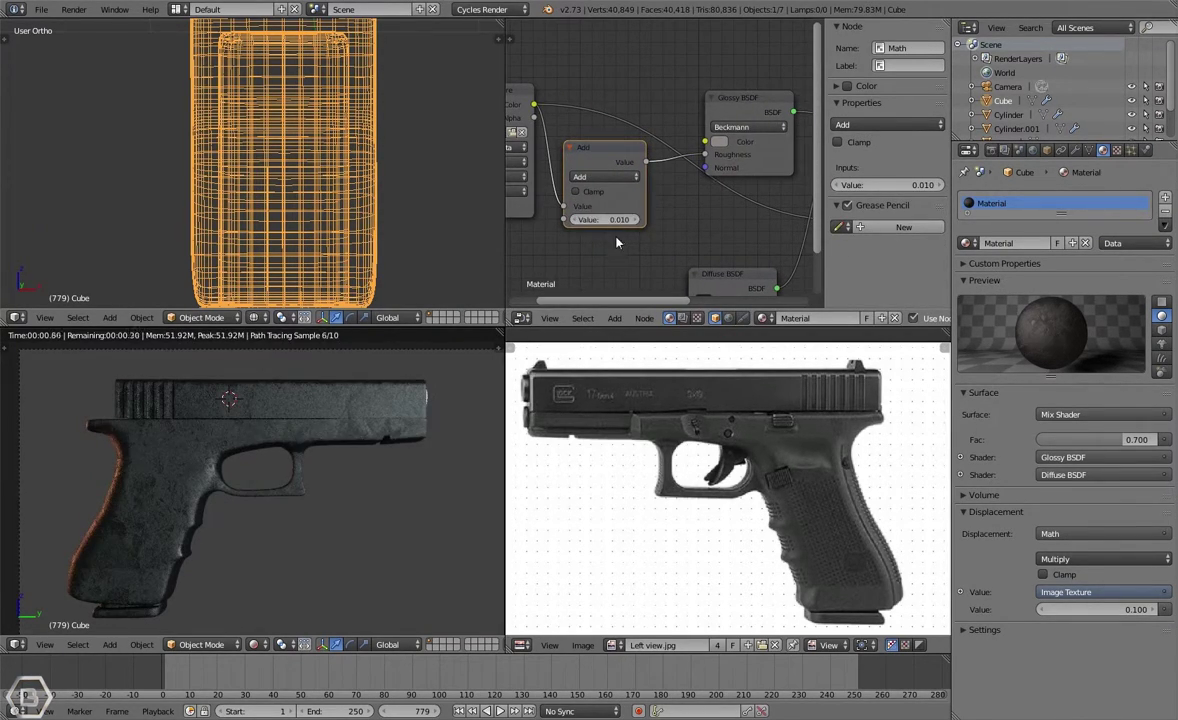
# Step: Try values of 1, 0.6, 0.3 and 0.2 on the roughness Add node
pyautogui.doubleClick(613, 219)
pyautogui.write('1')
pyautogui.press('Return')
pyautogui.doubleClick(615, 220)
pyautogui.write('.6')
pyautogui.press('Return')
pyautogui.doubleClick(615, 220)
pyautogui.write('.')
pyautogui.doubleClick(615, 219)
pyautogui.write('.3')
pyautogui.press('Return')
pyautogui.doubleClick(620, 221)
pyautogui.write('.2')
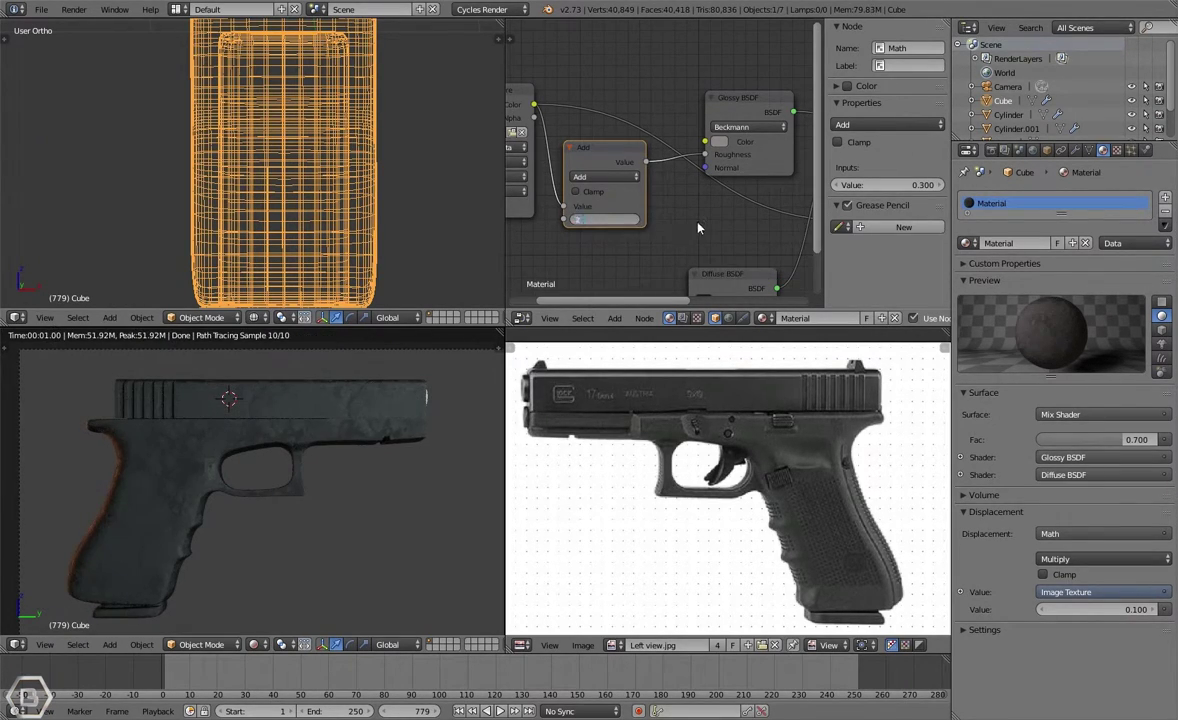
pyautogui.press('Return')
# Step: Try 0.5 on the roughness Add node, and settle its value at 0.1
pyautogui.click(617, 222)
pyautogui.write('.5')
pyautogui.press('Return')
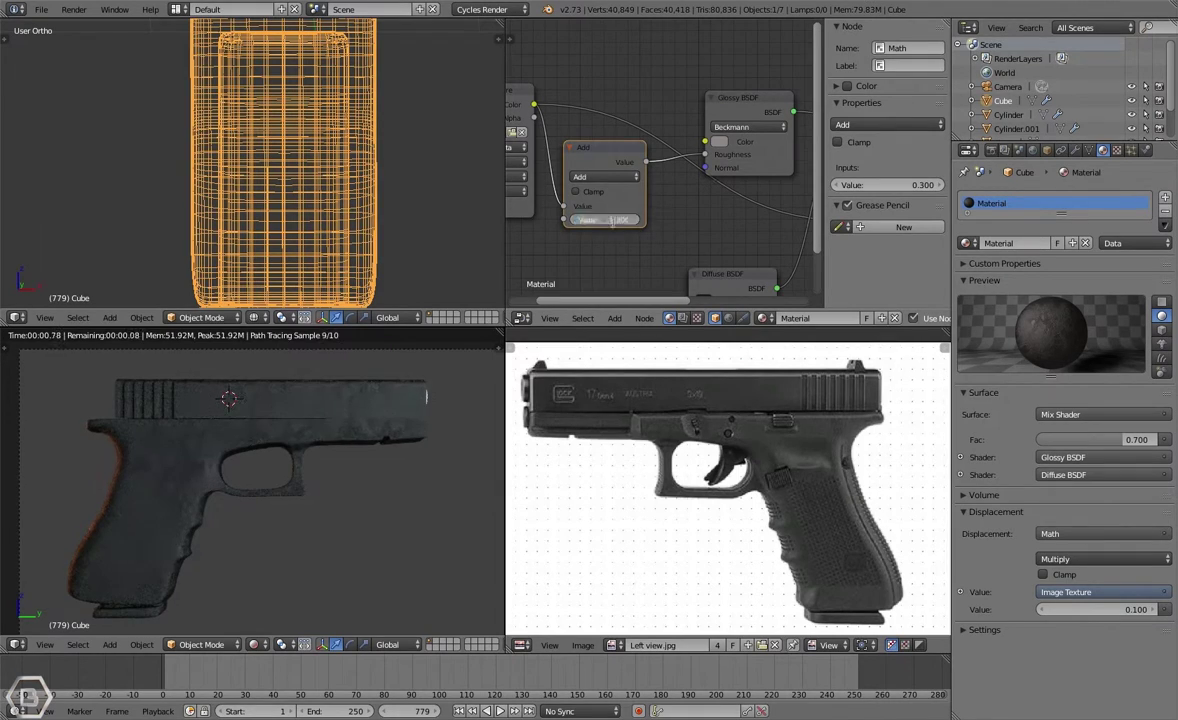
pyautogui.scroll(-1, 683, 236)
pyautogui.write('.1')
pyautogui.press('Return')
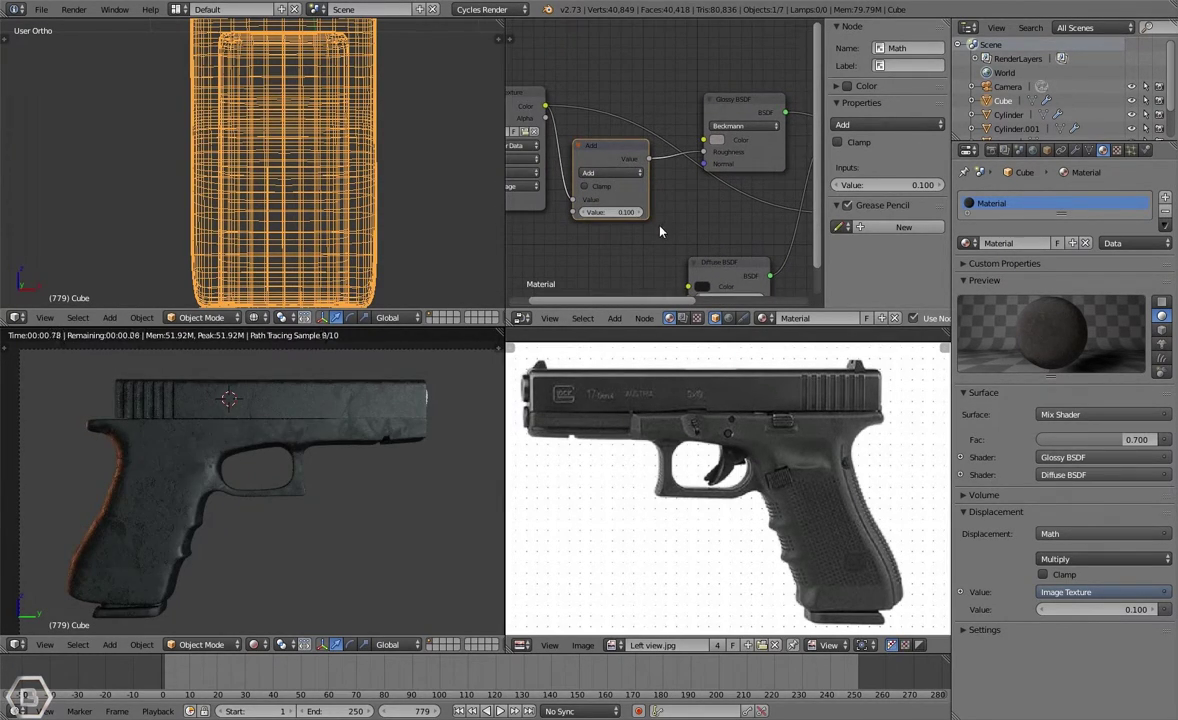
# Step: Change the roughness Math node's operation to Multiply and set its value to 0.5
pyautogui.scroll(-1, 626, 187)
pyautogui.moveTo(625, 187); pyautogui.dragTo(597, 182, button='middle')
pyautogui.click(583, 205)
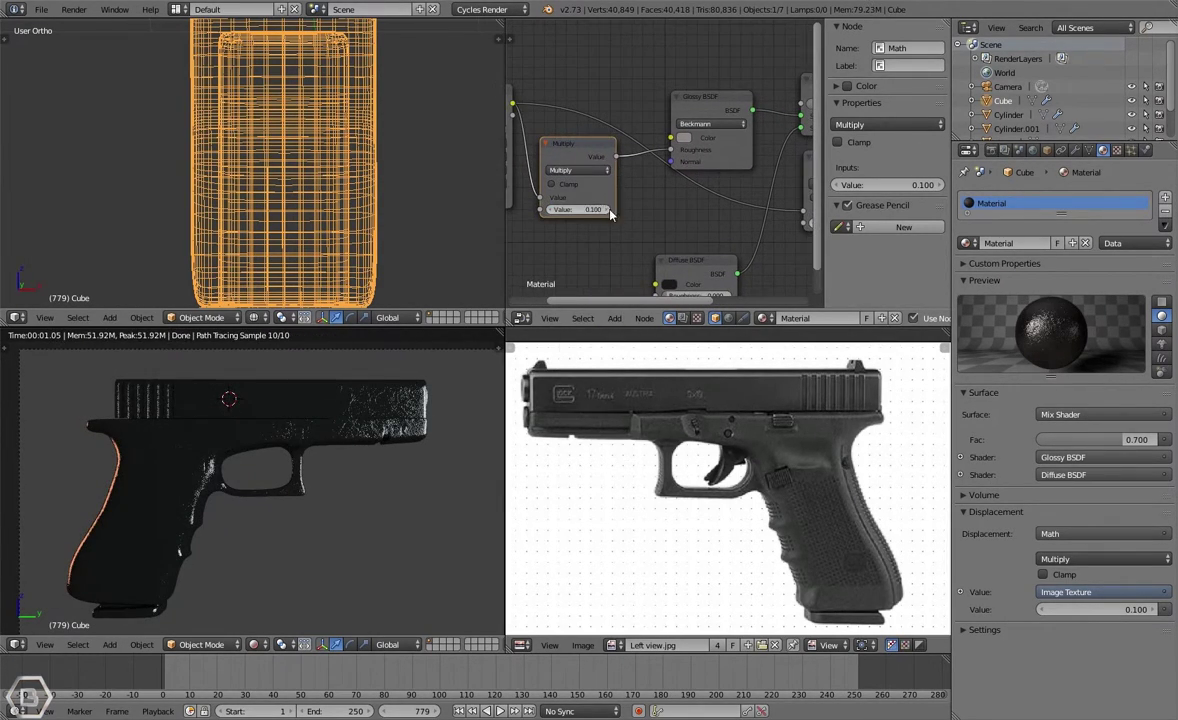
pyautogui.click(597, 210)
pyautogui.write('.8')
pyautogui.press('Return')
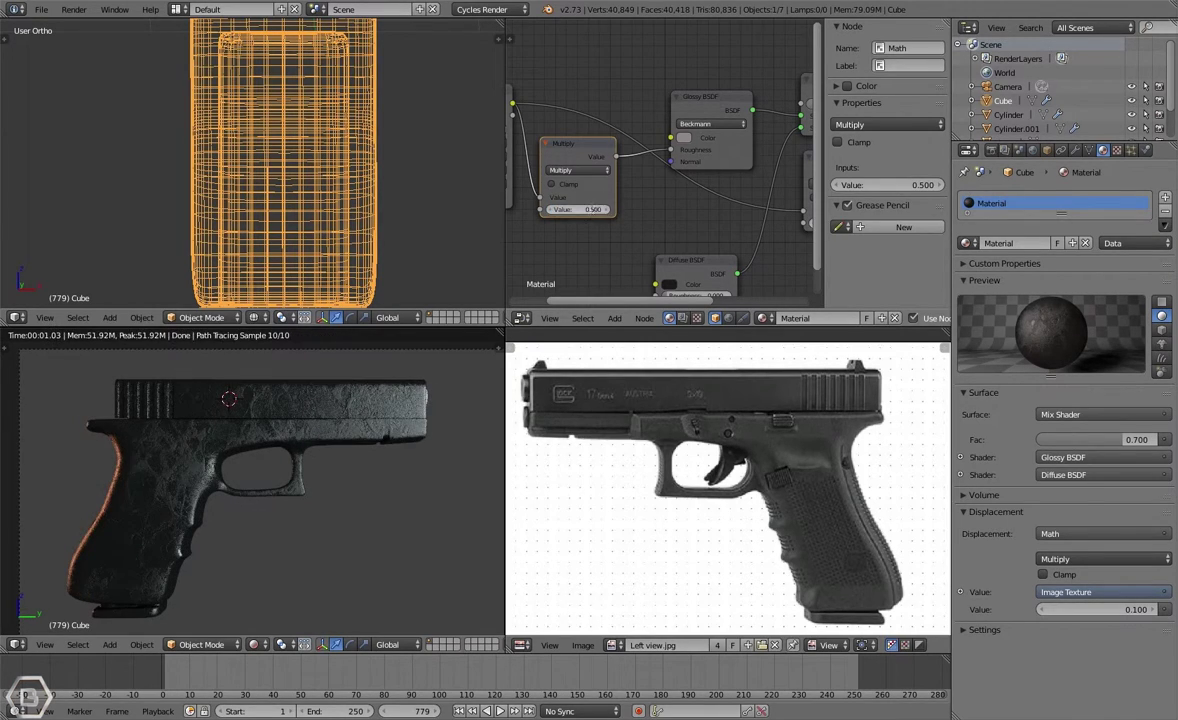
# Step: Set the value of the Multiply node feeding the Glossy Roughness to 1
pyautogui.press('Return')
pyautogui.scroll(-1, 670, 220)
pyautogui.scroll(2, 666, 216)
pyautogui.moveTo(653, 206); pyautogui.dragTo(732, 232, button='middle')
pyautogui.moveTo(610, 226)
pyautogui.mouseDown()
pyautogui.moveTo(610, 239)
pyautogui.moveTo(610, 226)
pyautogui.mouseUp()
pyautogui.moveTo(730, 171); pyautogui.dragTo(751, 175)
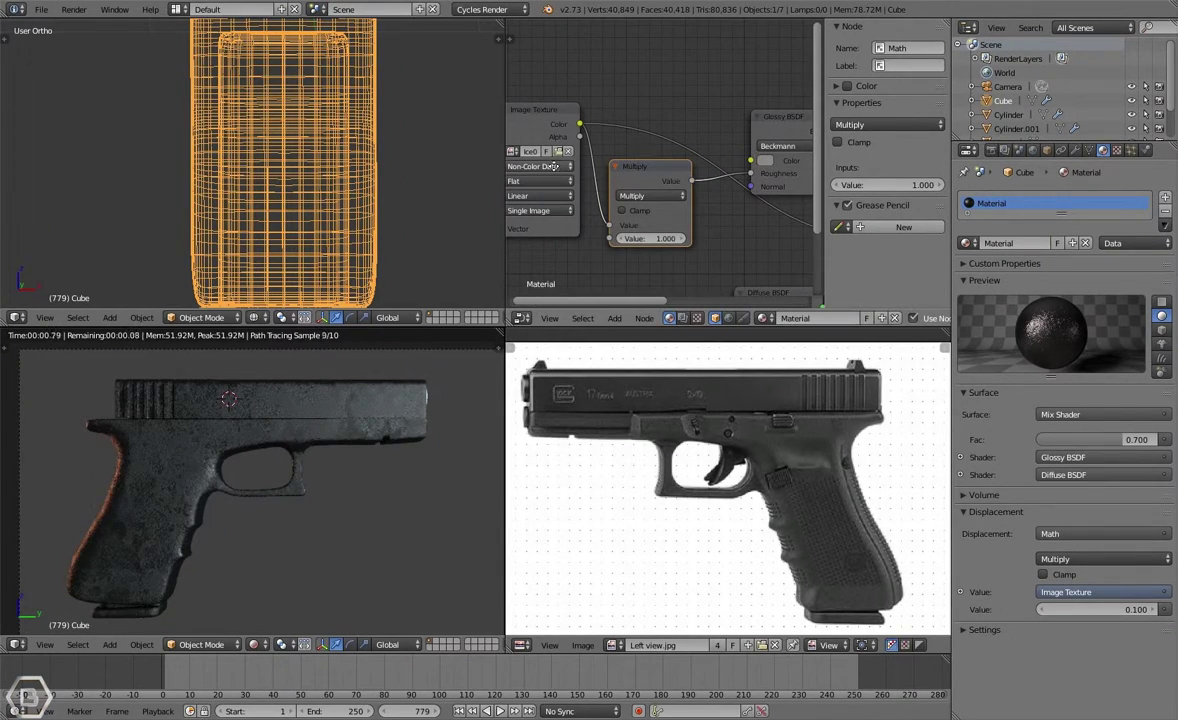
# Step: Change the image texture's color space setting and try a value of 5 on the roughness Multiply node
pyautogui.moveTo(552, 172); pyautogui.dragTo(565, 172, button='middle')
pyautogui.click(561, 168)
pyautogui.click(559, 141)
pyautogui.moveTo(718, 184); pyautogui.dragTo(687, 185, button='middle')
pyautogui.click(649, 241)
pyautogui.write('5')
pyautogui.press('Return')
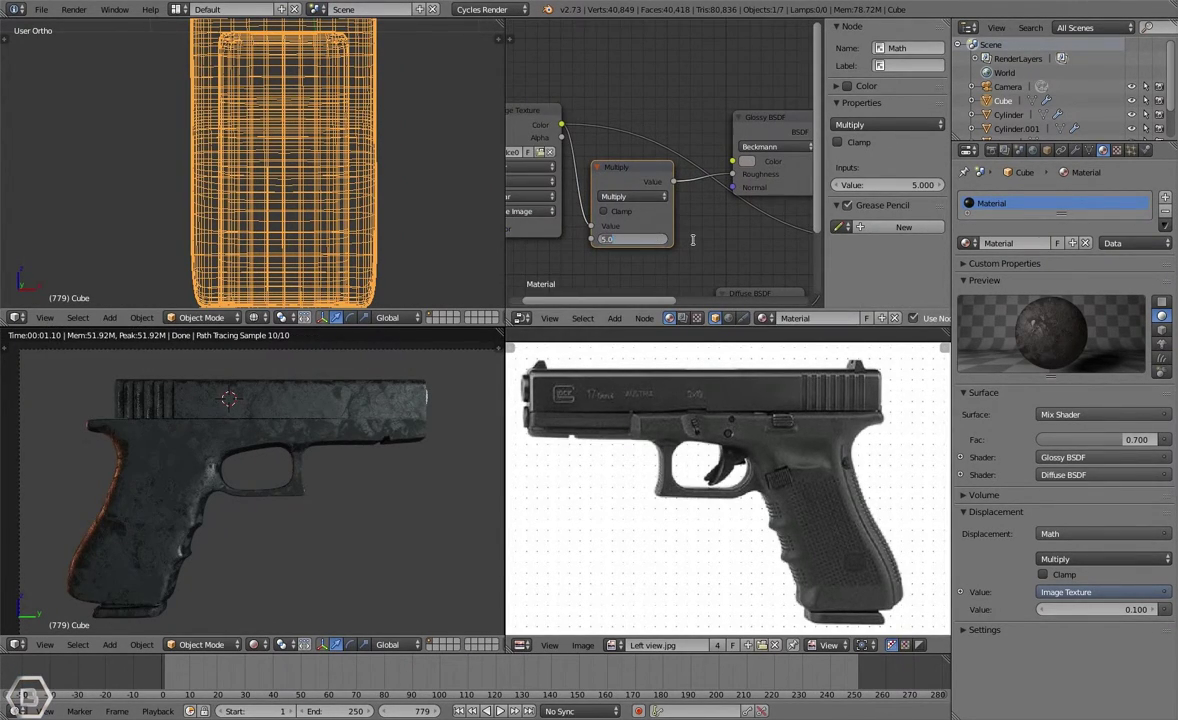
# Step: Try values of 0.1 and 5 on the Multiply node feeding the Glossy Roughness
pyautogui.click(641, 241)
pyautogui.write('1')
pyautogui.press('Return')
pyautogui.click(653, 243)
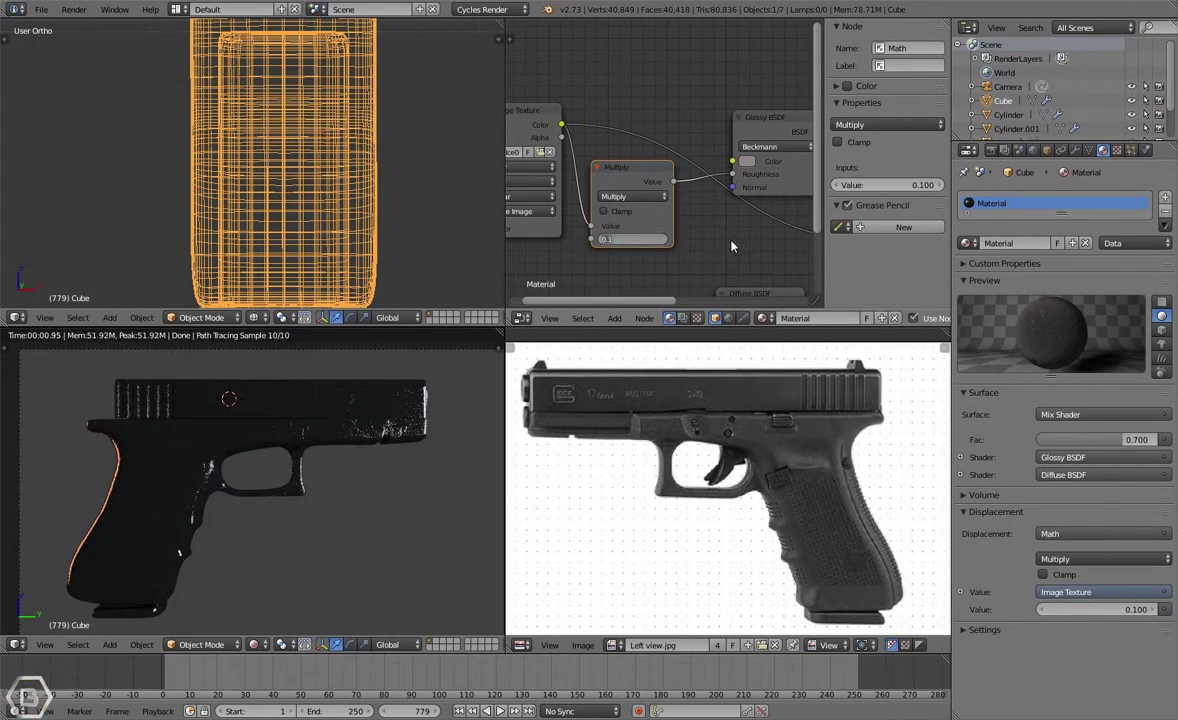
pyautogui.write('5')
pyautogui.press('Return')
pyautogui.moveTo(534, 168); pyautogui.dragTo(556, 170, button='middle')
pyautogui.click(555, 168)
pyautogui.click(554, 126)
# Step: Try values of 0.5 and 2 on the roughness Multiply node
pyautogui.click(660, 239)
pyautogui.write('0.5')
pyautogui.press('Return')
pyautogui.moveTo(719, 235); pyautogui.dragTo(660, 231, button='middle')
pyautogui.click(612, 237)
pyautogui.write('5')
pyautogui.press('Return')
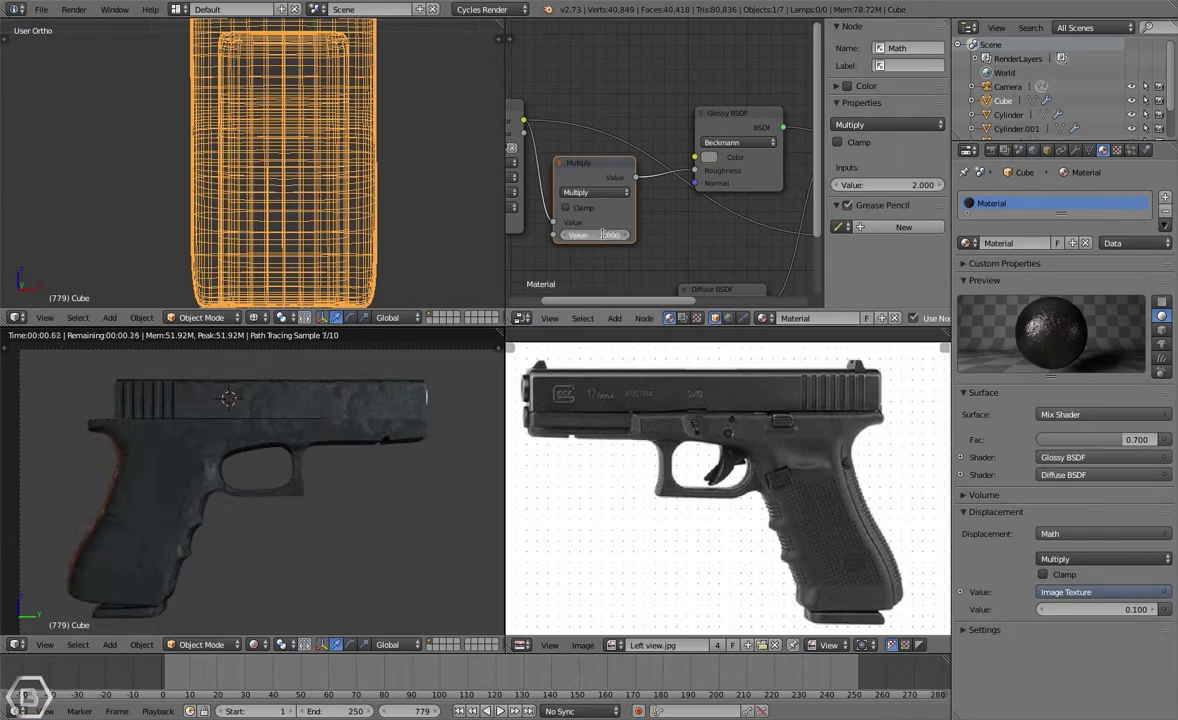
# Step: Settle the roughness Multiply node's value at 0.9
pyautogui.write('0.8')
pyautogui.press('Return')
pyautogui.write('1')
pyautogui.press('Return')
# Step: Connect the image texture's Color output directly to the Glossy BSDF Roughness, bypassing the Multiply node
pyautogui.moveTo(719, 242); pyautogui.dragTo(597, 231, button='middle')
pyautogui.moveTo(575, 159)
pyautogui.mouseDown()
pyautogui.moveTo(577, 173)
pyautogui.moveTo(577, 149)
pyautogui.mouseUp()
pyautogui.moveTo(567, 151); pyautogui.dragTo(686, 168, button='middle')
pyautogui.moveTo(537, 127); pyautogui.dragTo(694, 173)
pyautogui.scroll(-1, 686, 208)
pyautogui.scroll(2, 368, 420)
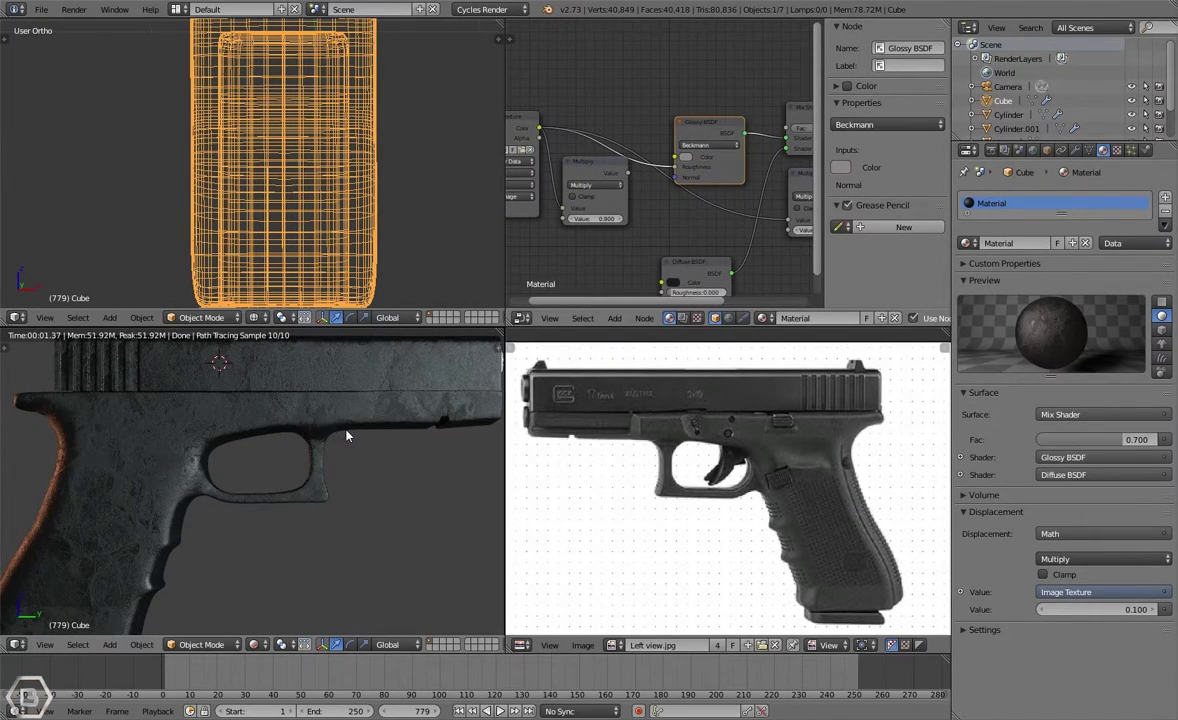
pyautogui.scroll(-2, 346, 431)
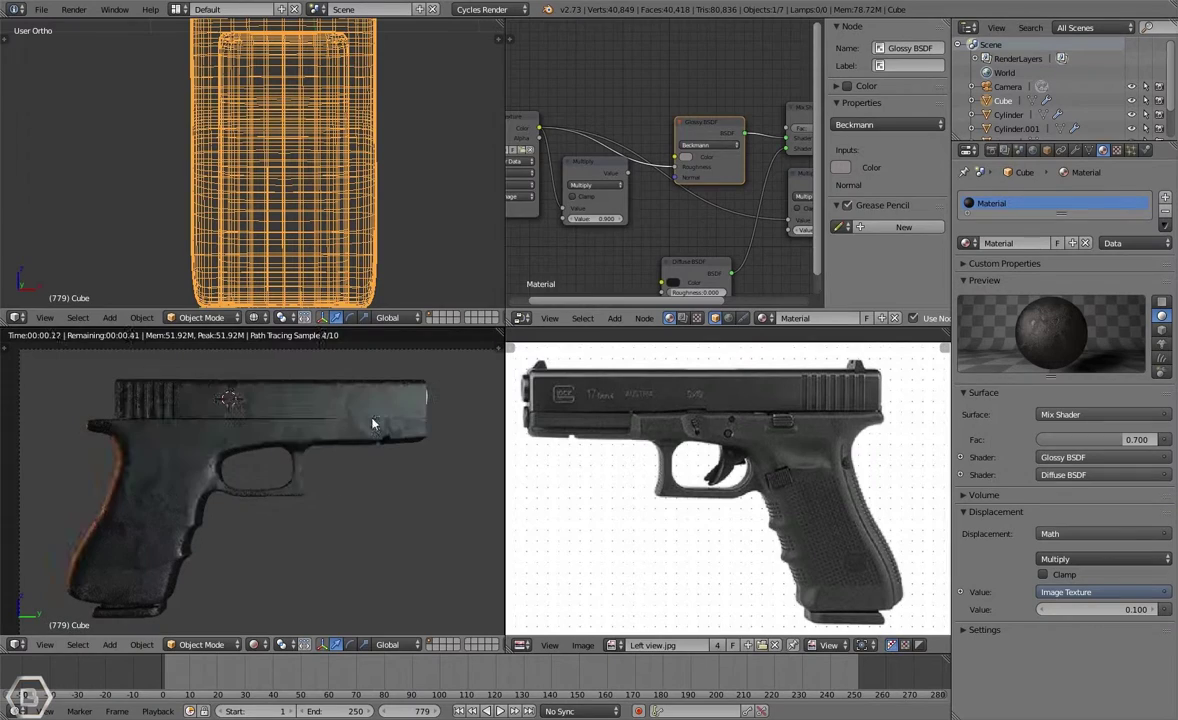
# Step: Tint the Glossy BSDF color to a slightly bluish grey
pyautogui.moveTo(690, 160); pyautogui.dragTo(628, 160, button='middle')
pyautogui.click(624, 157)
pyautogui.moveTo(660, 134); pyautogui.dragTo(664, 134)
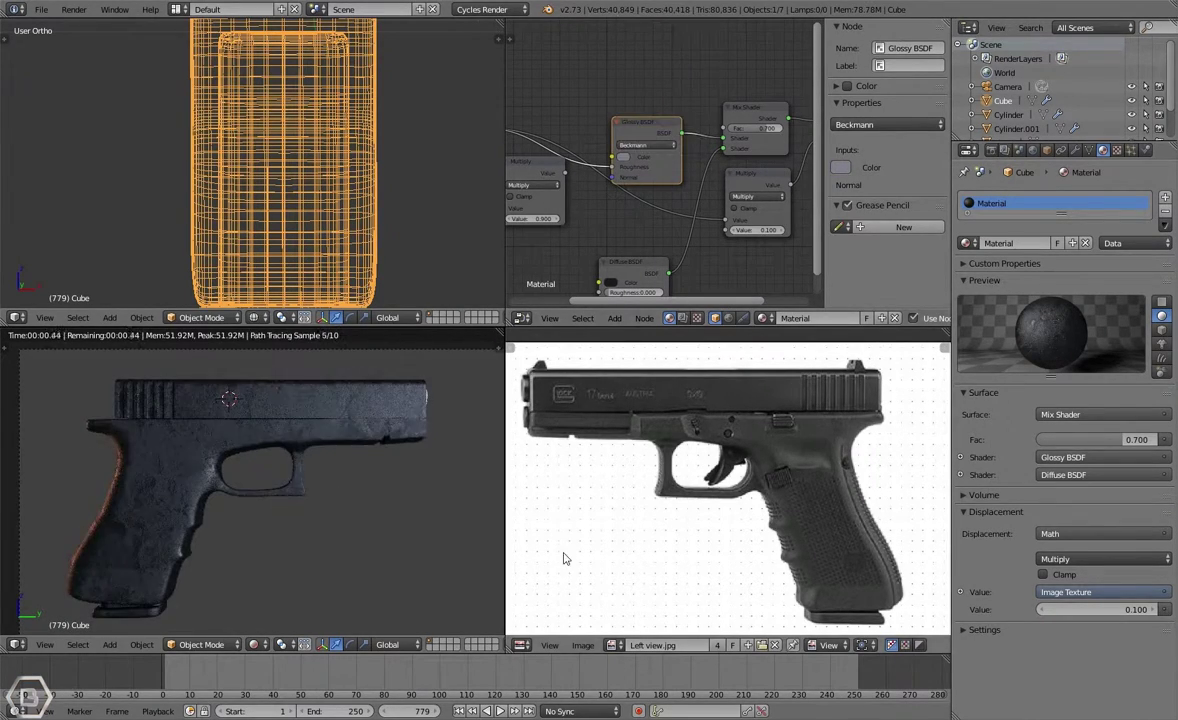
# Step: Widen the node editor area and preview the pistol in rendered shading through the camera
pyautogui.scroll(-2, 386, 568)
pyautogui.click(275, 597)
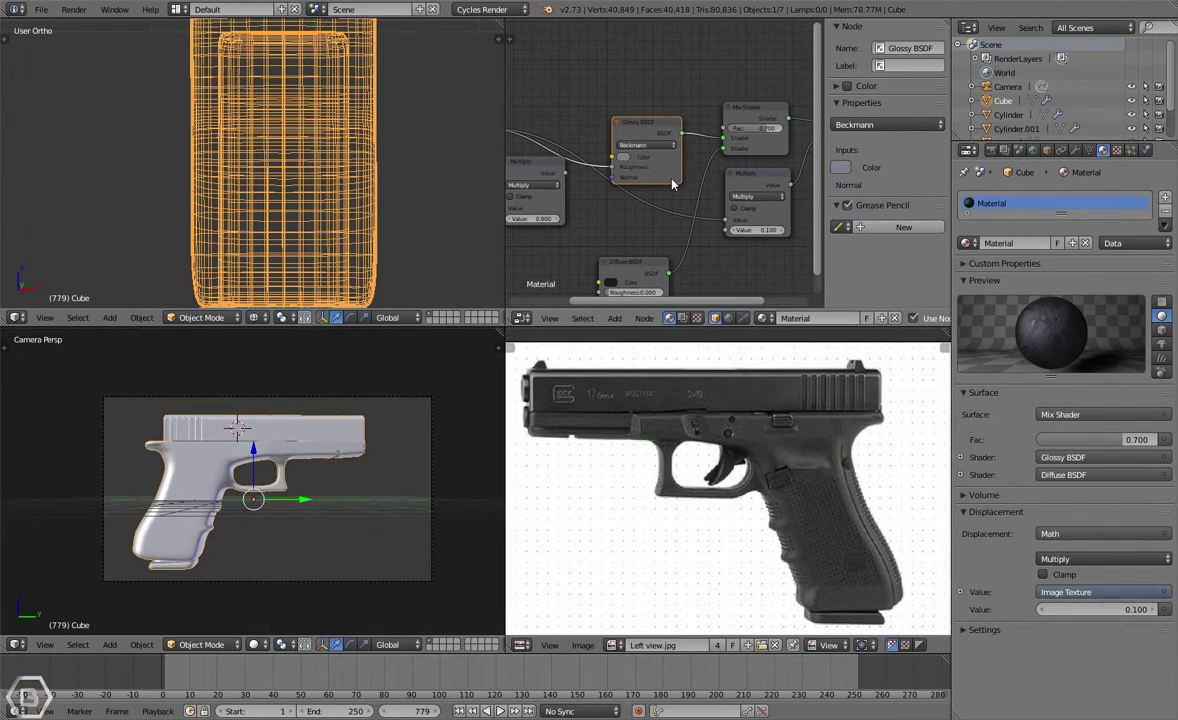
pyautogui.moveTo(505, 347); pyautogui.dragTo(322, 347)
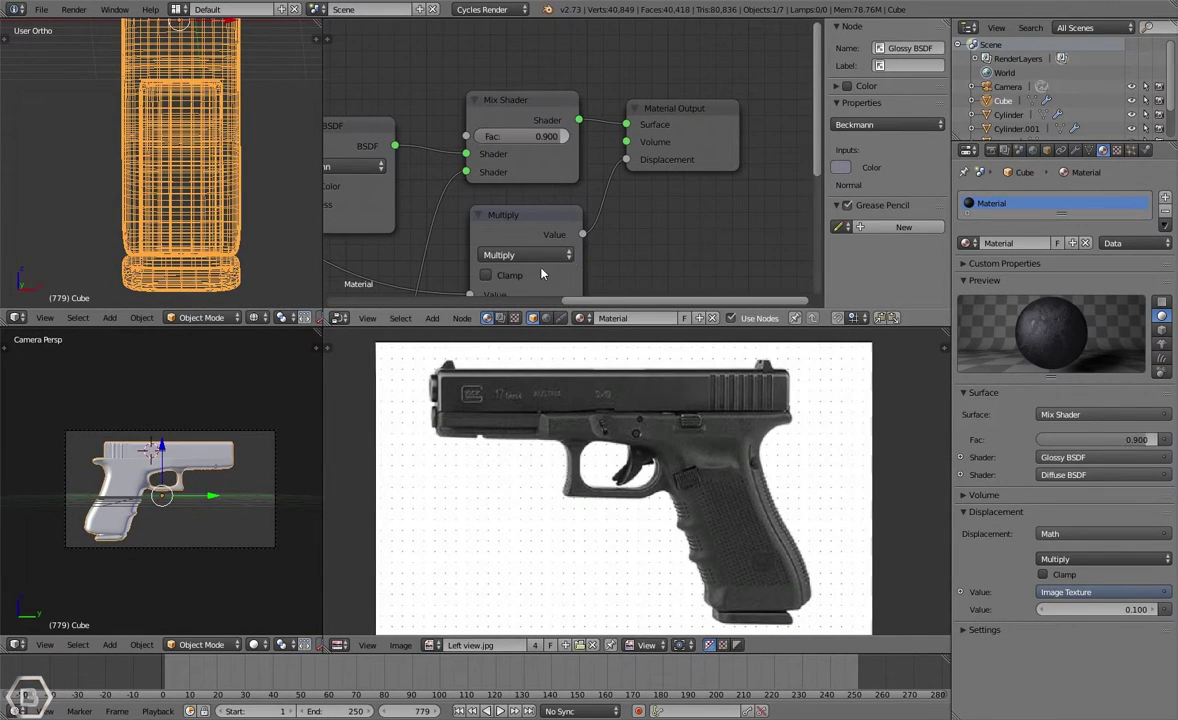
pyautogui.click(253, 645)
pyautogui.click(258, 494)
pyautogui.scroll(4, 258, 494)
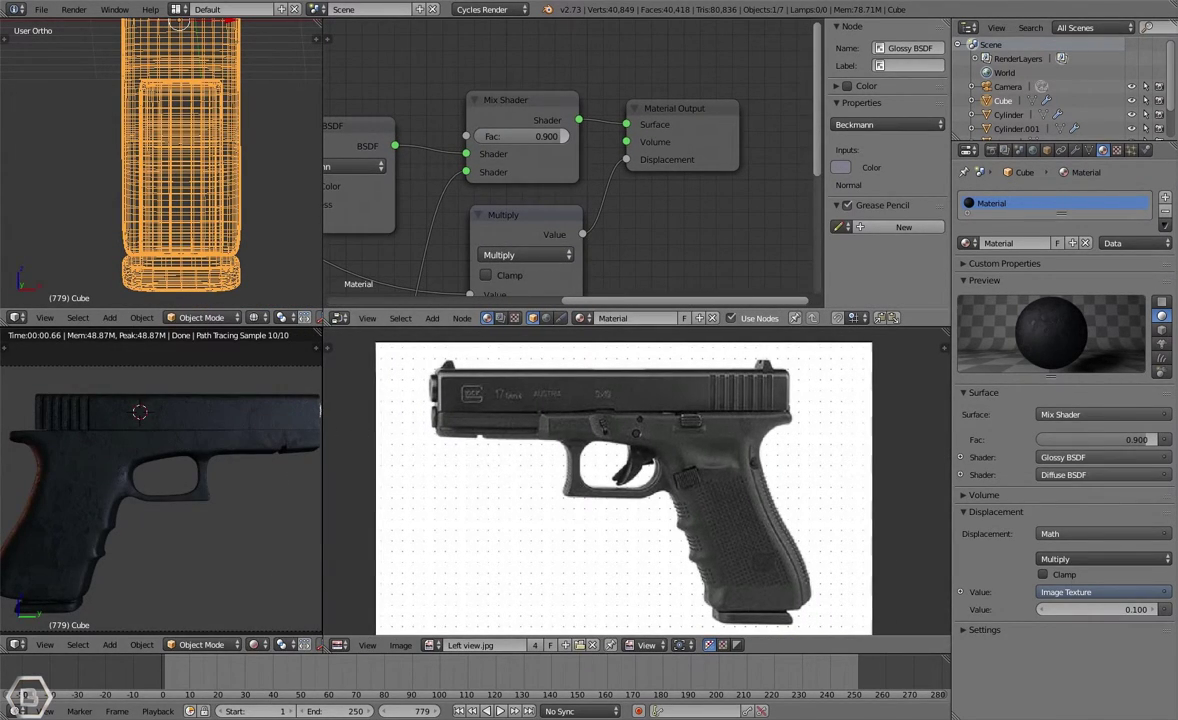
# Step: Try 0.7 as the Mix Shader factor and settle it at 0.8
pyautogui.write('.7')
pyautogui.press('Return')
pyautogui.doubleClick(525, 136)
pyautogui.write('.8')
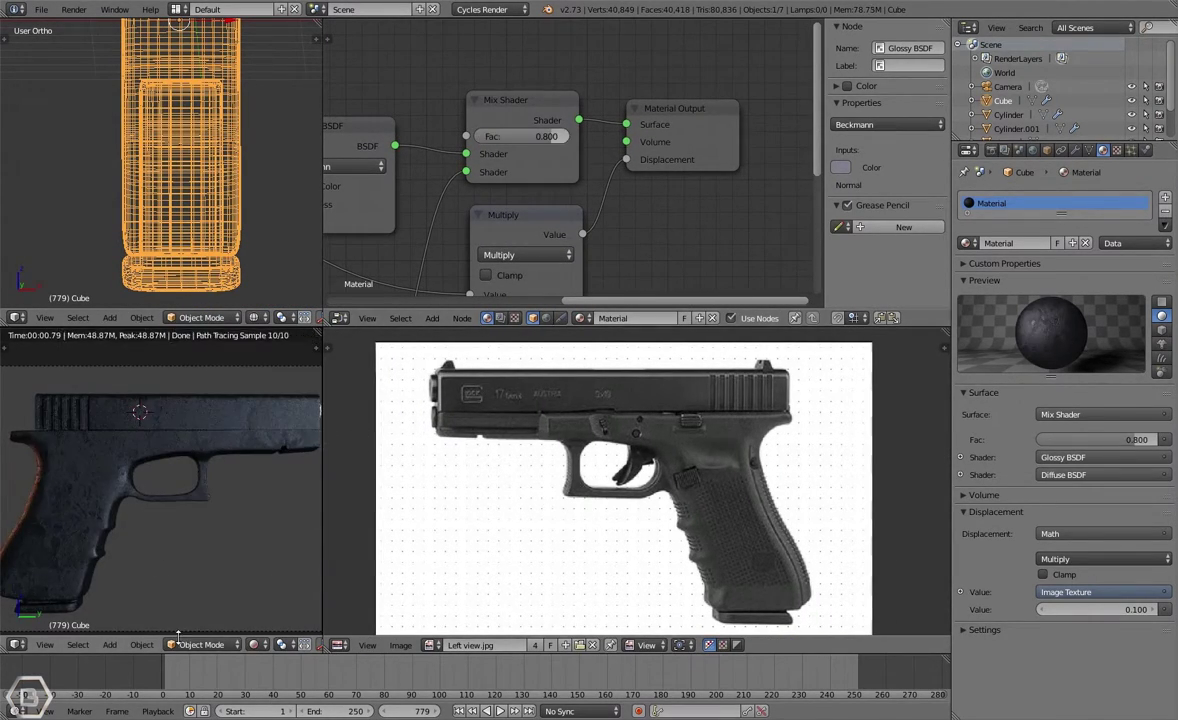
# Step: Return the camera viewport to solid shading and render the current frame to check the material
pyautogui.click(254, 644)
pyautogui.click(298, 597)
pyautogui.moveTo(557, 274)
pyautogui.mouseDown(button='middle')
pyautogui.moveTo(600, 234)
pyautogui.moveTo(638, 228)
pyautogui.mouseUp(button='middle')
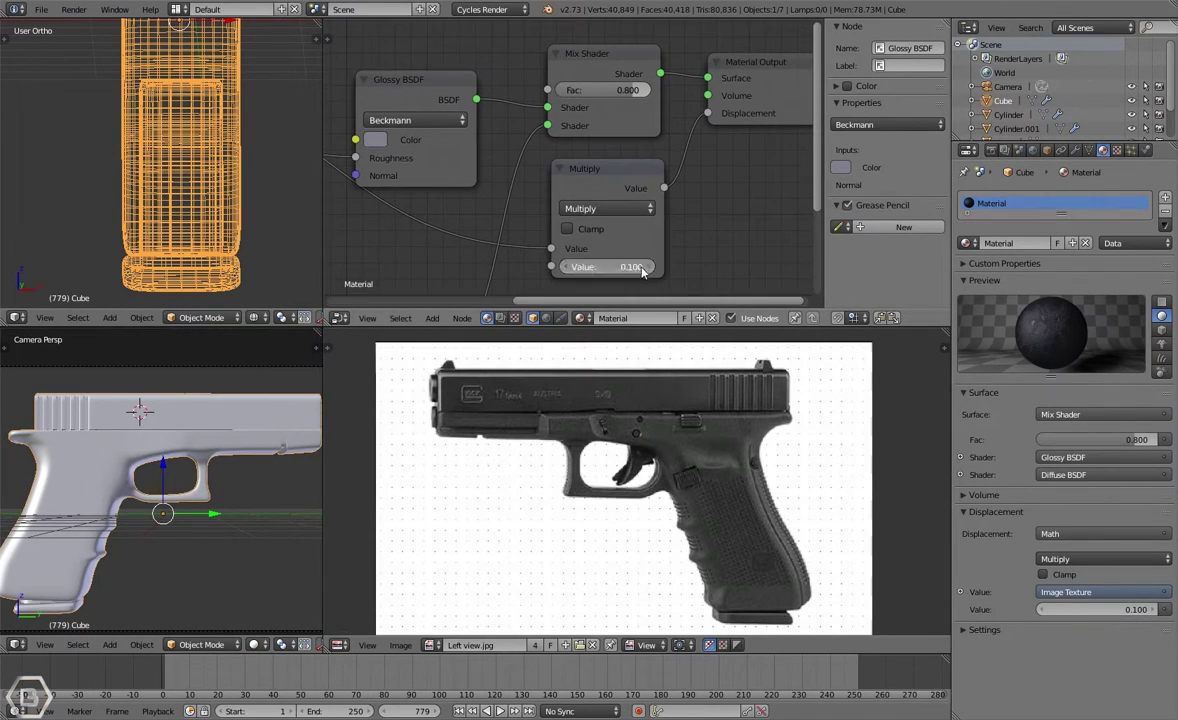
pyautogui.press('F12')
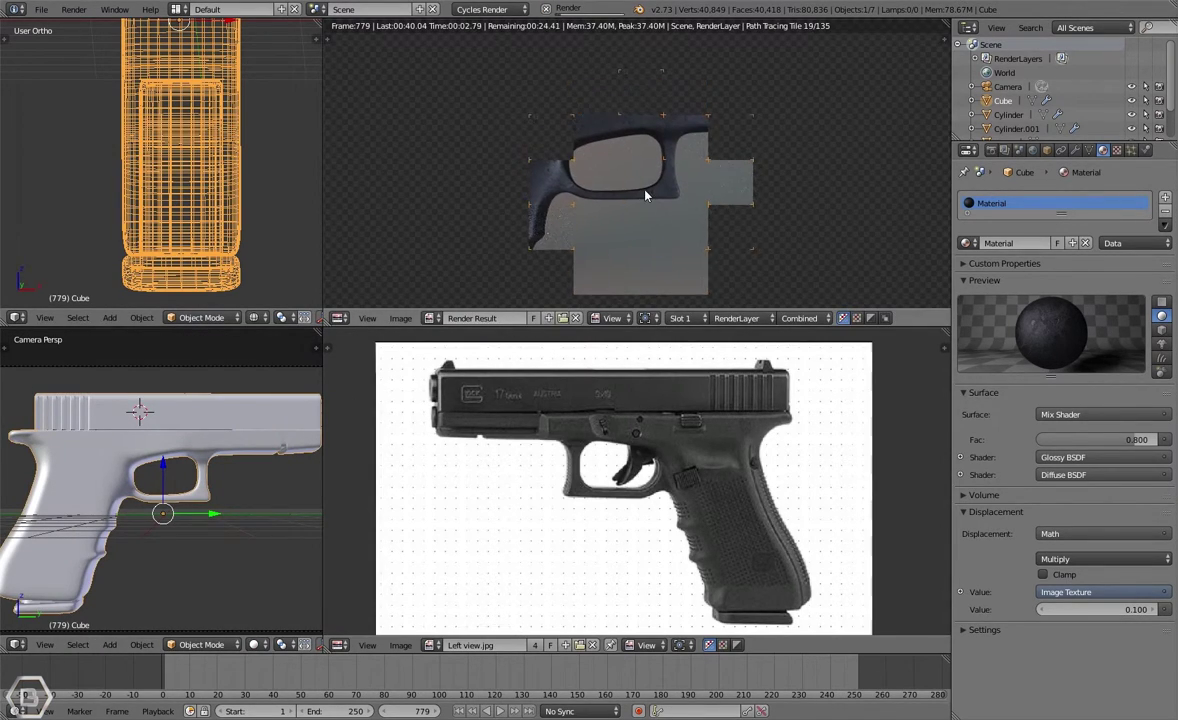
pyautogui.moveTo(665, 155); pyautogui.dragTo(661, 207, button='middle')
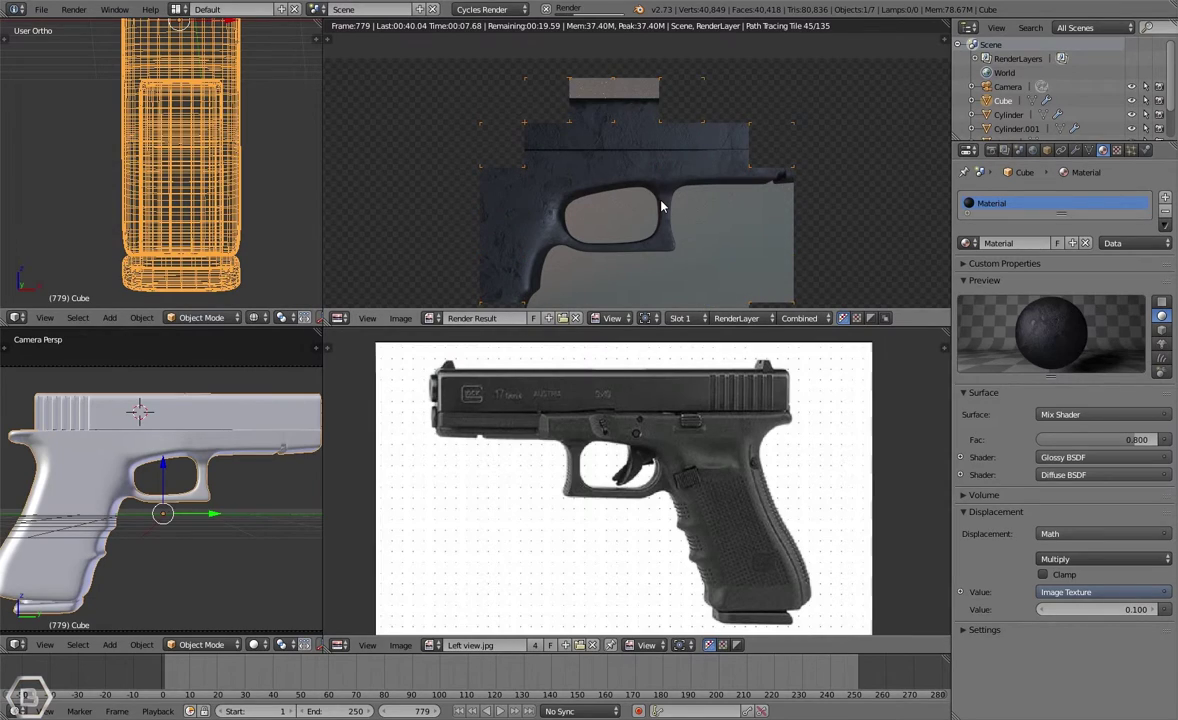
pyautogui.moveTo(665, 169)
pyautogui.mouseDown(button='middle')
pyautogui.moveTo(666, 195)
pyautogui.moveTo(668, 169)
pyautogui.moveTo(677, 191)
pyautogui.mouseUp(button='middle')
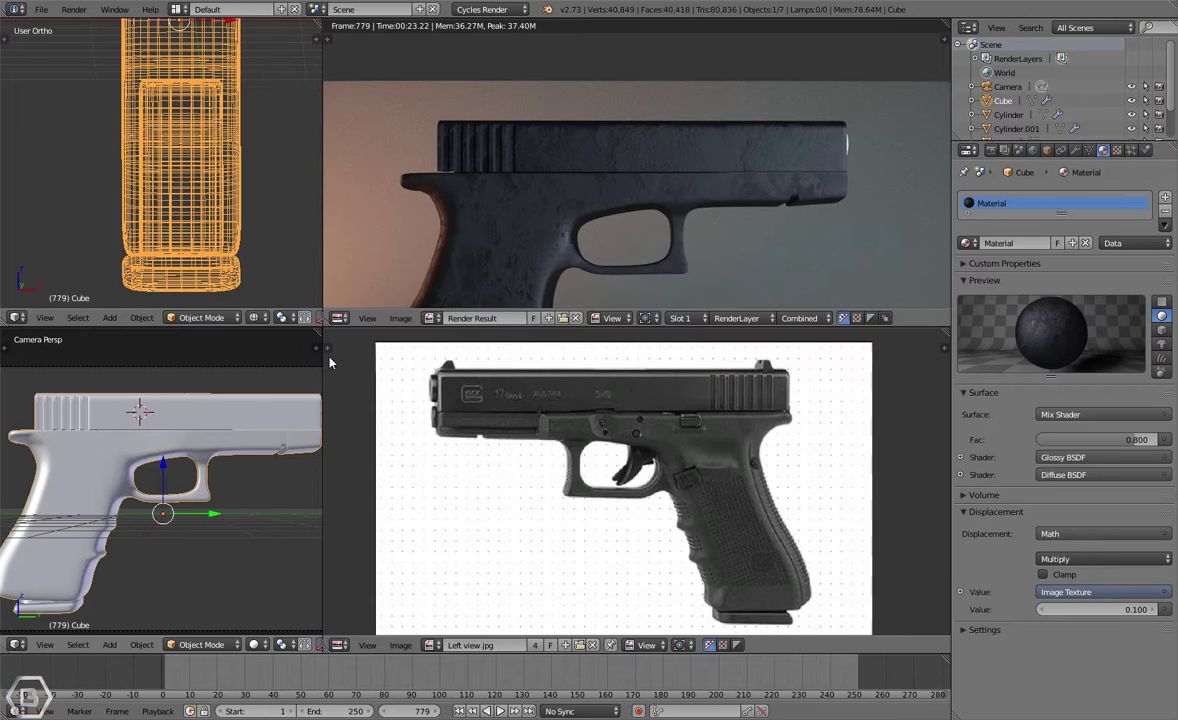
# Step: Select the slide's linked geometry in Edit Mode and add a second material slot to the pistol body
pyautogui.rightClick(227, 410)
pyautogui.rightClick(234, 410)
pyautogui.press('Tab')
pyautogui.rightClick(42, 398)
pyautogui.hotkey('ctrl', 'l')
pyautogui.click(1165, 198)
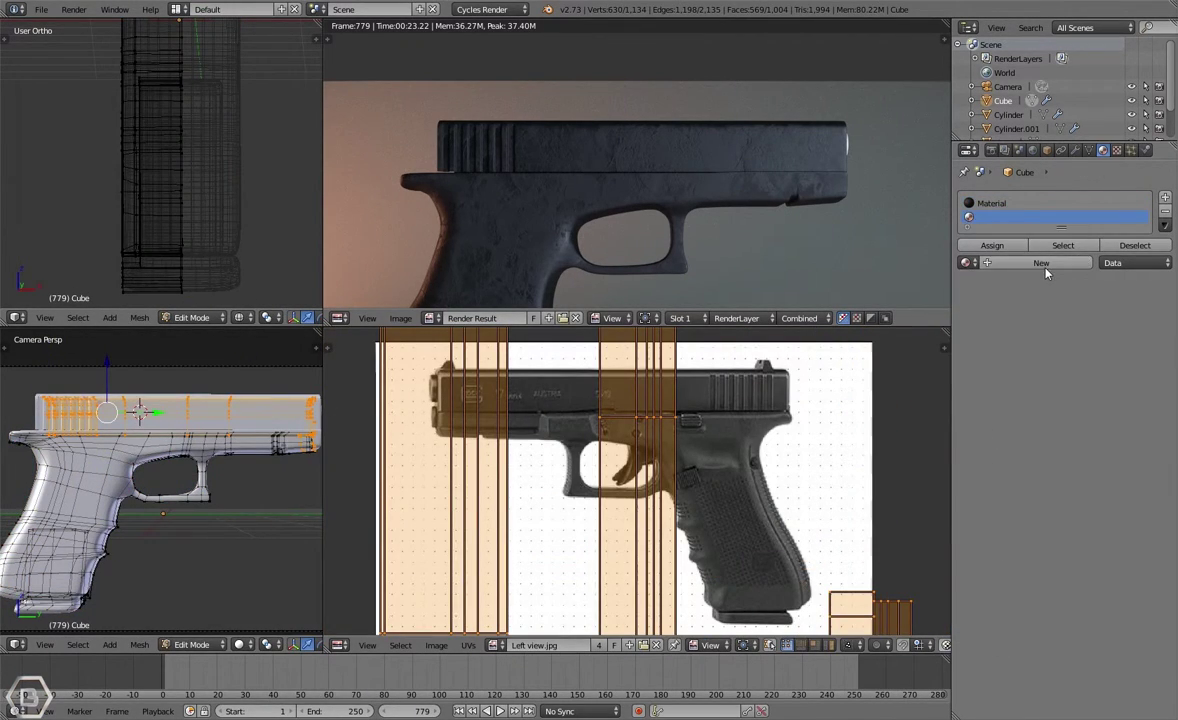
# Step: Fill the new material slot with the existing pistol material
pyautogui.click(1036, 264)
pyautogui.click(1027, 264)
pyautogui.write('Slide material')
pyautogui.press('Return')
pyautogui.click(968, 262)
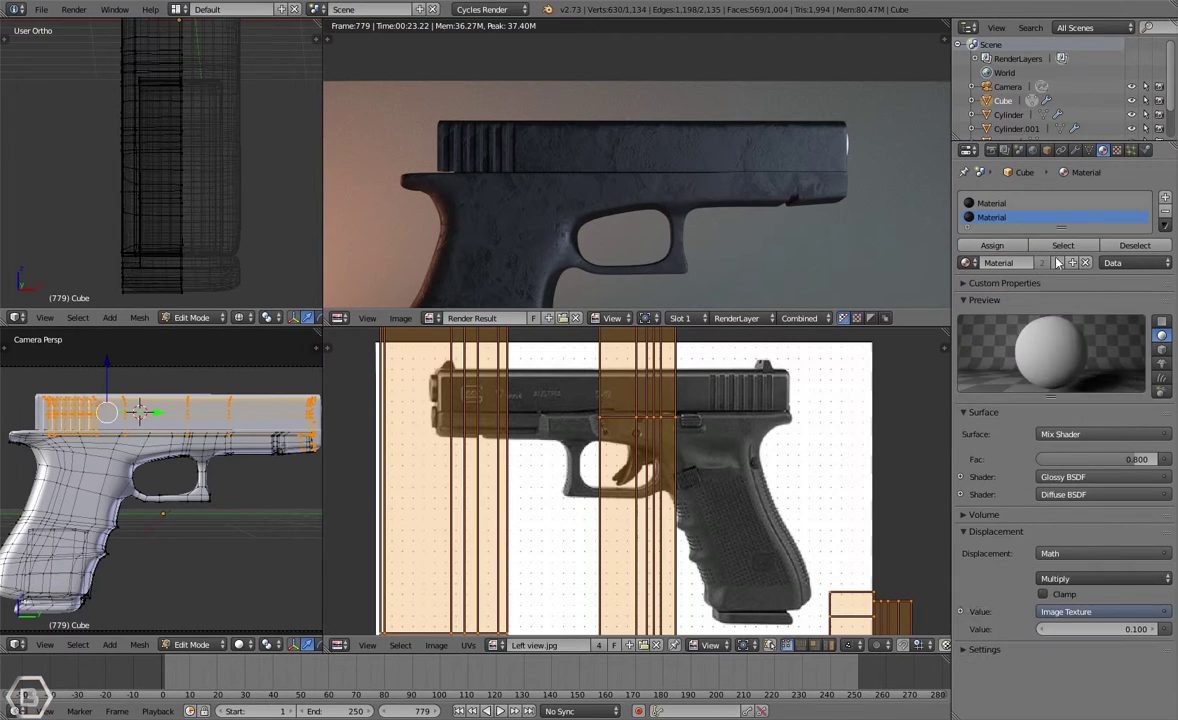
# Step: Make the second slot's material a single-user copy and name it Slide Material
pyautogui.press('Tab')
pyautogui.doubleClick(1010, 245)
pyautogui.write('Slide Material')
pyautogui.press('Return')
pyautogui.moveTo(686, 471); pyautogui.dragTo(687, 456, button='middle')
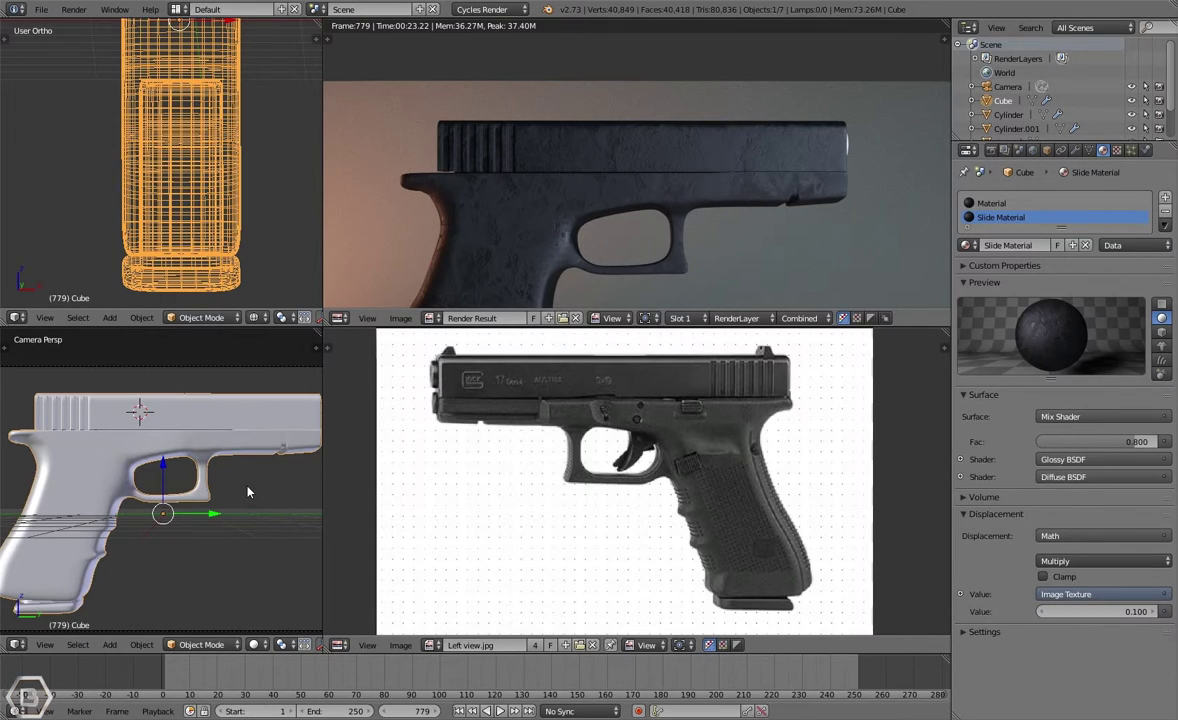
# Step: Examine the frame's edges and smoothing near the slide, switching between Edit and Object Mode
pyautogui.moveTo(248, 491); pyautogui.dragTo(246, 491, button='middle')
pyautogui.press('Tab')
pyautogui.press('e')
pyautogui.press('Tab')
pyautogui.moveTo(185, 517); pyautogui.dragTo(158, 492, button='middle')
pyautogui.press('Tab')
pyautogui.rightClick(197, 466)
pyautogui.keyDown('shift'); pyautogui.rightClick(126, 480); pyautogui.keyUp('shift')
pyautogui.moveTo(183, 485); pyautogui.dragTo(193, 492)
pyautogui.press('Tab')
pyautogui.moveTo(193, 492); pyautogui.dragTo(184, 545, button='middle')
pyautogui.press('Tab')
pyautogui.press('Tab')
# Step: Add a loop cut along the pistol frame and move it vertically on the Z axis
pyautogui.scroll(-4, 200, 502)
pyautogui.press('Tab')
pyautogui.press('a')
pyautogui.scroll(3, 187, 461)
pyautogui.hotkey('ctrl', 'r')
pyautogui.doubleClick(212, 467)
pyautogui.press('g')
pyautogui.press('z')
pyautogui.click(216, 447)
# Step: Adjust the height of another part of the frame's edge along the Z axis
pyautogui.rightClick(126, 436)
pyautogui.press('g')
pyautogui.press('z')
pyautogui.click(150, 450)
pyautogui.rightClick(265, 444)
pyautogui.press('Tab')
# Step: Add another loop cut along the frame's underside and slide it toward the lower edge
pyautogui.scroll(-3, 266, 461)
pyautogui.moveTo(266, 461); pyautogui.dragTo(175, 460, button='middle')
pyautogui.scroll(-4, 184, 434)
pyautogui.press('a')
pyautogui.scroll(4, 106, 502)
pyautogui.press('a')
pyautogui.scroll(-2, 108, 502)
pyautogui.press('Tab')
pyautogui.scroll(4, 116, 500)
pyautogui.moveTo(116, 500); pyautogui.dragTo(196, 400, button='middle')
pyautogui.hotkey('ctrl', 'r')
pyautogui.rightClick(156, 436)
pyautogui.hotkey('ctrl', 'r')
pyautogui.click(202, 453)
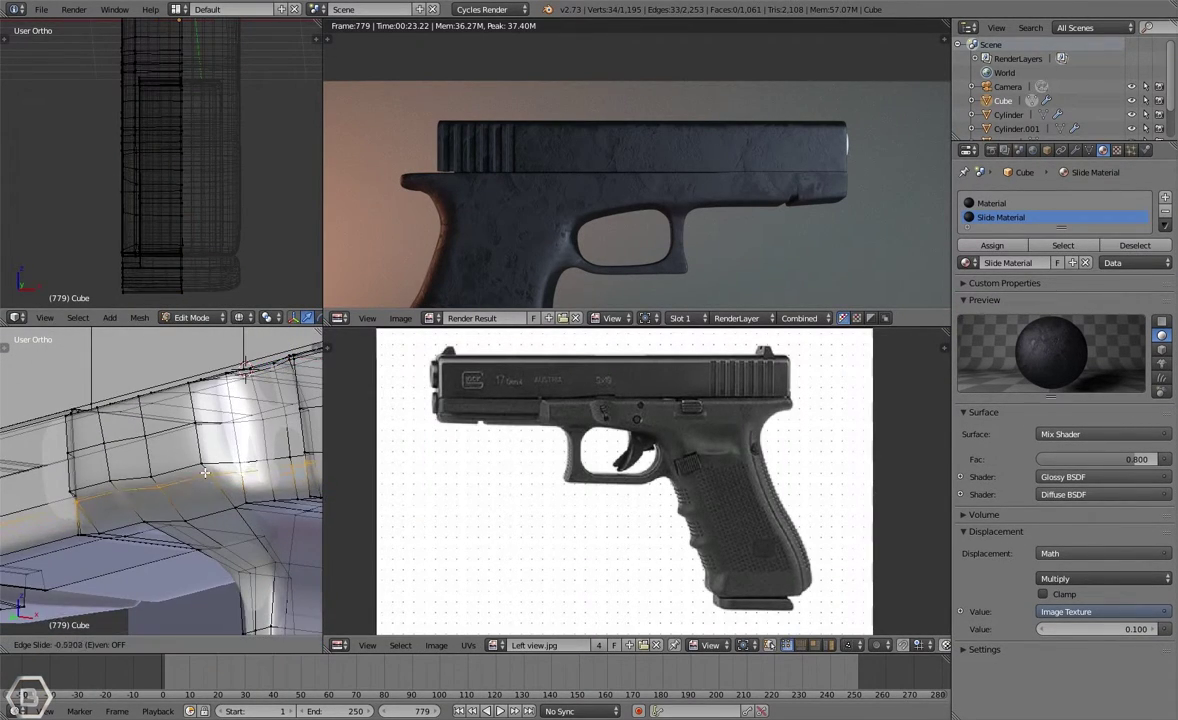
pyautogui.click(204, 476)
pyautogui.press('Tab')
# Step: Examine the smoothed pistol mesh from several angles to check the added edge loops
pyautogui.moveTo(205, 481); pyautogui.dragTo(8, 497, button='middle')
pyautogui.scroll(-4, 150, 490)
pyautogui.press('Tab')
pyautogui.press('Tab')
pyautogui.scroll(3, 246, 533)
pyautogui.moveTo(190, 490); pyautogui.dragTo(84, 536, button='middle')
pyautogui.scroll(-3, 246, 533)
pyautogui.scroll(-3, 189, 540)
pyautogui.scroll(3, 220, 552)
pyautogui.scroll(-5, 220, 552)
pyautogui.press('a')
pyautogui.scroll(7, 84, 536)
# Step: Check the pistol in the back orthographic view and reselect its body
pyautogui.press('ctrl+KP_1')
pyautogui.moveTo(887, 466); pyautogui.dragTo(775, 476, button='middle')
pyautogui.scroll(-1, 273, 481)
pyautogui.scroll(2, 225, 500)
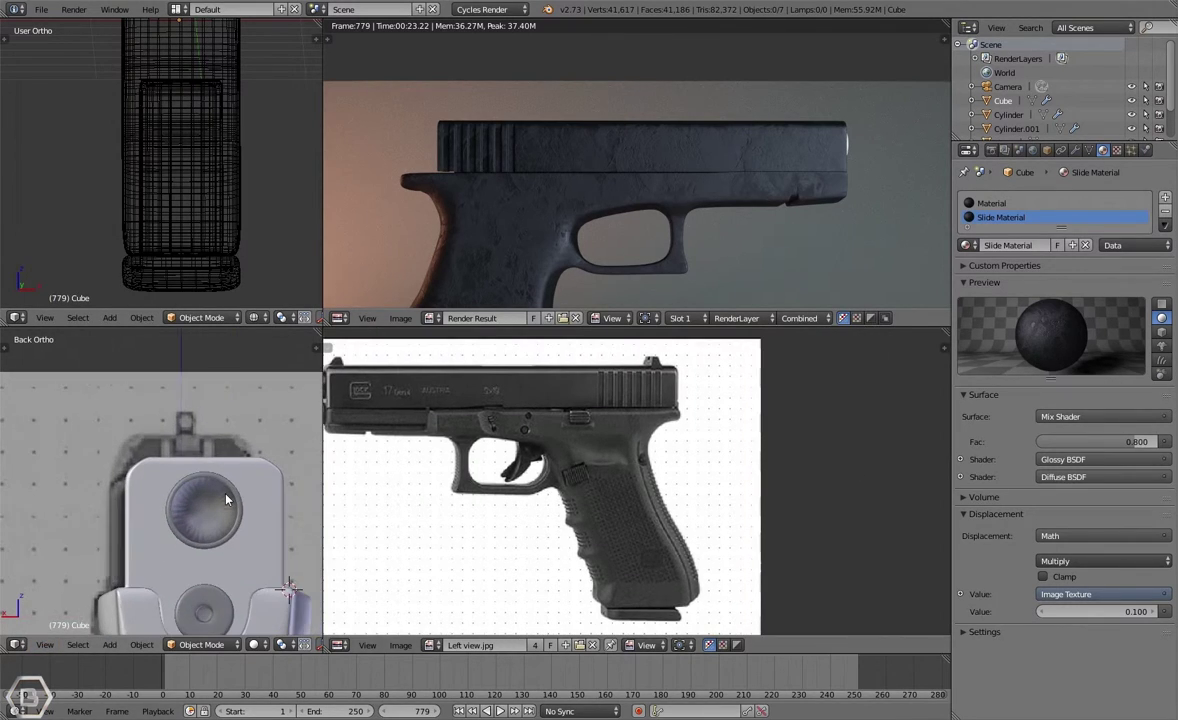
pyautogui.rightClick(226, 500)
pyautogui.moveTo(226, 500); pyautogui.dragTo(190, 440, button='middle')
pyautogui.scroll(-3, 178, 414)
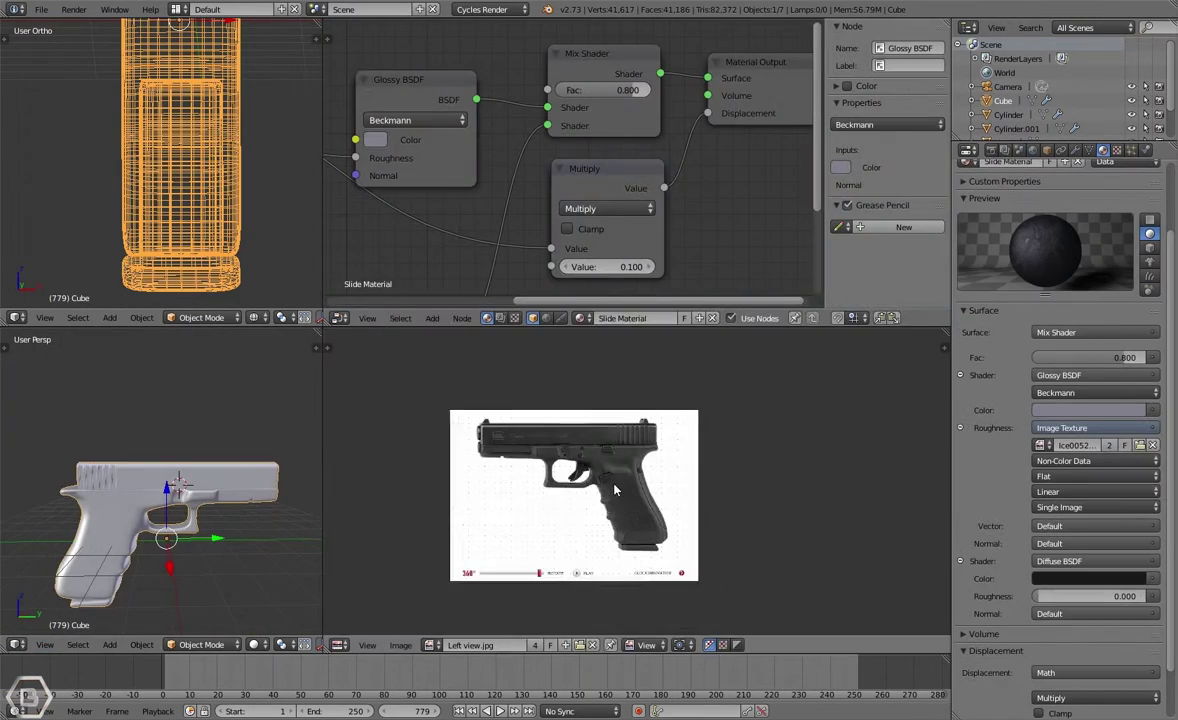
# Step: Set the value of the Slide Material's unconnected Multiply node beside the image texture to 0.5
pyautogui.scroll(2, 633, 484)
pyautogui.moveTo(662, 162); pyautogui.dragTo(538, 220, button='middle')
pyautogui.scroll(1, 538, 220)
pyautogui.scroll(-2, 538, 220)
pyautogui.moveTo(430, 240); pyautogui.dragTo(678, 172, button='middle')
pyautogui.click(510, 188)
pyautogui.write('.5')
pyautogui.press('Return')
pyautogui.moveTo(578, 197); pyautogui.dragTo(620, 176, button='middle')
# Step: Switch the viewport to rendered shading for a close view of the slide
pyautogui.click(256, 645)
pyautogui.click(293, 541)
pyautogui.scroll(3, 276, 519)
pyautogui.keyDown('shift'); pyautogui.moveTo(276, 519); pyautogui.dragTo(199, 512, button='middle'); pyautogui.keyUp('shift')
pyautogui.scroll(4, 199, 512)
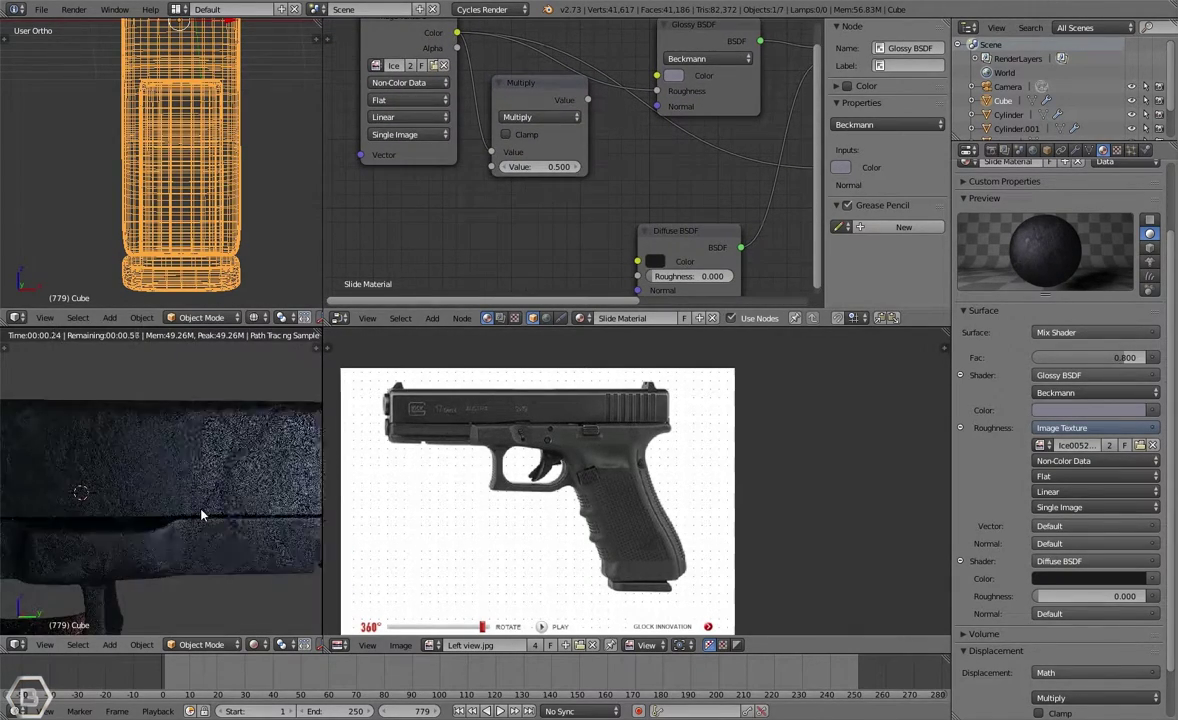
# Step: Try values of -16, 10 and 1 on the Slide Material's unconnected Multiply node
pyautogui.click(543, 167)
pyautogui.write('-16')
pyautogui.press('Return')
pyautogui.click(563, 169)
pyautogui.write('10')
pyautogui.press('Return')
pyautogui.click(560, 170)
pyautogui.write('1')
pyautogui.press('Return')
# Step: Set the Slide Material's unconnected Multiply node to 5 and check the slide in the rendered preview
pyautogui.moveTo(225, 455); pyautogui.dragTo(169, 463, button='middle')
pyautogui.scroll(4, 985, 385)
pyautogui.moveTo(478, 223); pyautogui.dragTo(368, 250, button='middle')
pyautogui.scroll(-2, 518, 187)
pyautogui.moveTo(518, 187); pyautogui.dragTo(518, 205, button='middle')
pyautogui.click(454, 202)
pyautogui.press('Return')
pyautogui.moveTo(265, 425); pyautogui.dragTo(285, 425, button='middle')
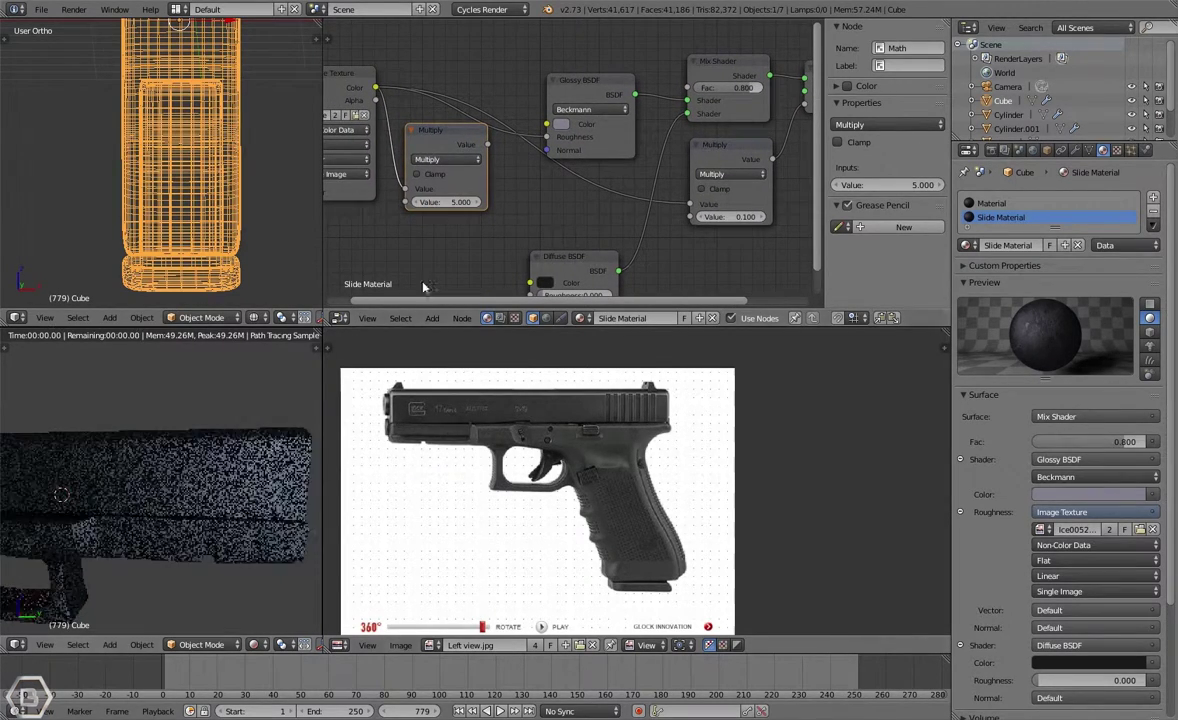
# Step: Set the value of the Slide Material's unconnected Multiply node to 0.1
pyautogui.moveTo(456, 204); pyautogui.dragTo(470, 205, button='middle')
pyautogui.click(476, 203)
pyautogui.write('0.1')
pyautogui.press('Return')
# Step: Turn the reference image area into a 3D view showing the upper part of the pistol from the side
pyautogui.rightClick(204, 480)
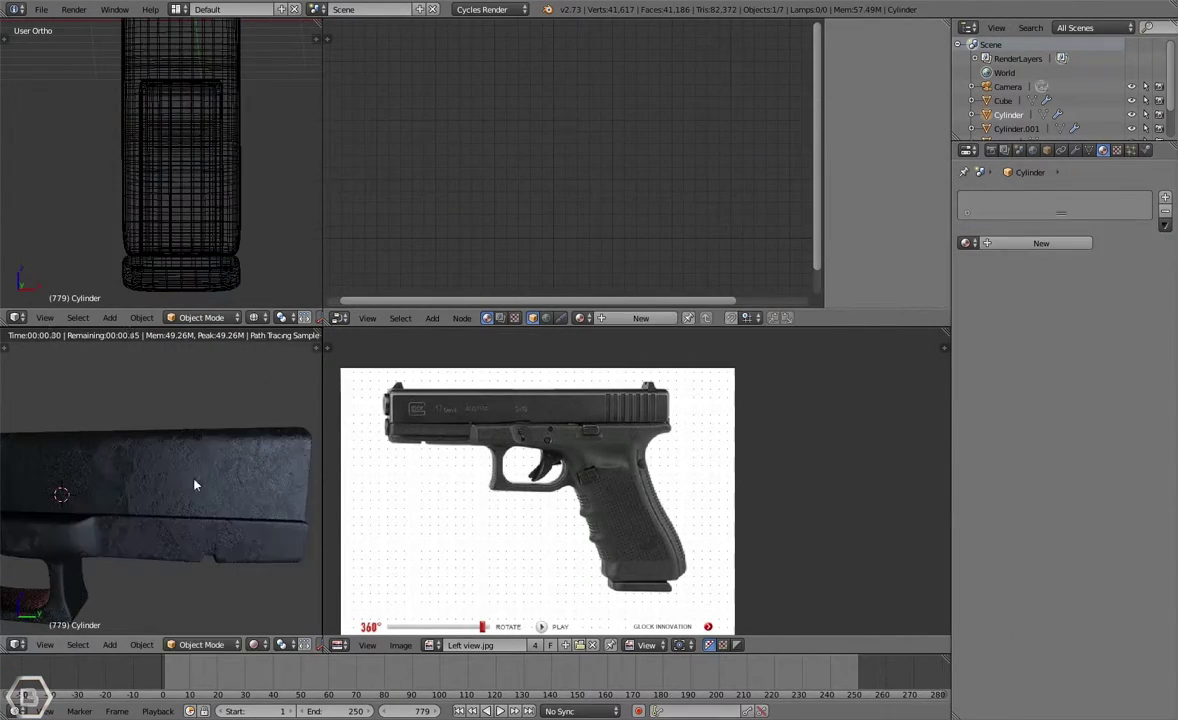
pyautogui.rightClick(204, 480)
pyautogui.press('Tab')
pyautogui.hotkey('shift', 'F5')
pyautogui.scroll(-9, 510, 526)
pyautogui.press('l')
pyautogui.moveTo(810, 508); pyautogui.dragTo(699, 505, button='middle')
pyautogui.press('Tab')
pyautogui.scroll(-8, 660, 526)
pyautogui.scroll(6, 699, 505)
pyautogui.scroll(-6, 699, 505)
# Step: Connect the Slide Material's spare Multiply node to the Glossy BSDF's Roughness and try values of 4 and 0 on it
pyautogui.click(464, 203)
pyautogui.write('4')
pyautogui.press('Return')
pyautogui.click(476, 203)
pyautogui.write('0')
pyautogui.press('Return')
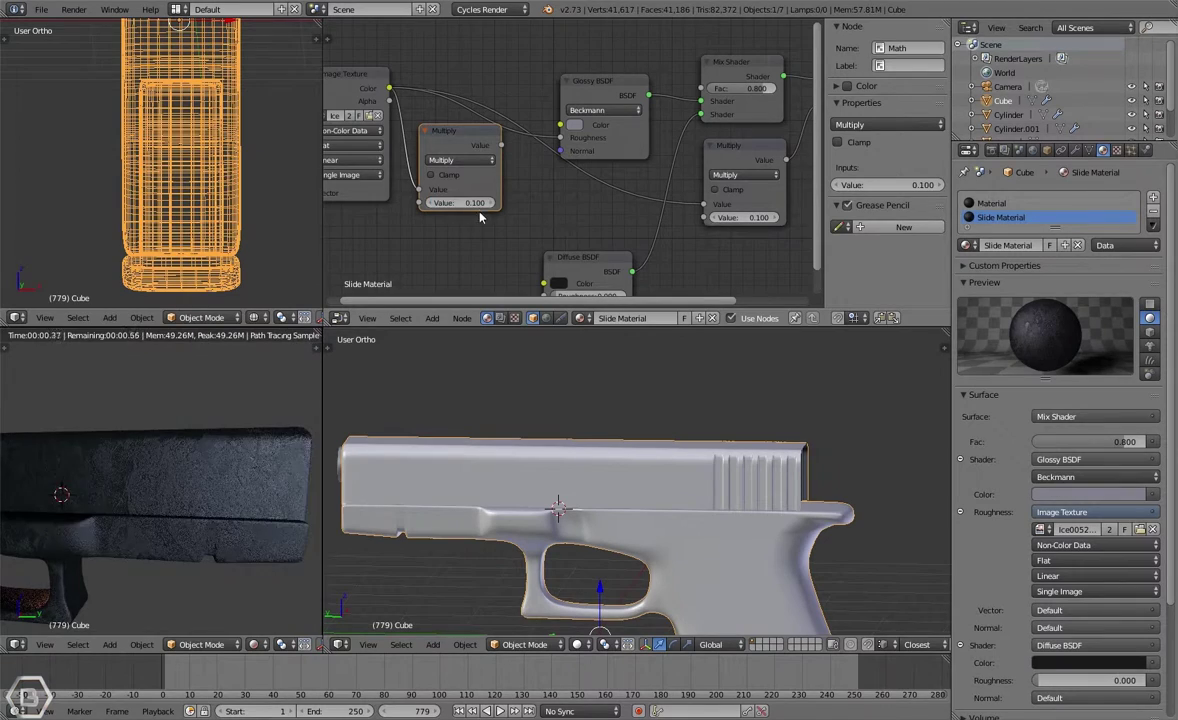
pyautogui.moveTo(501, 145); pyautogui.dragTo(560, 138)
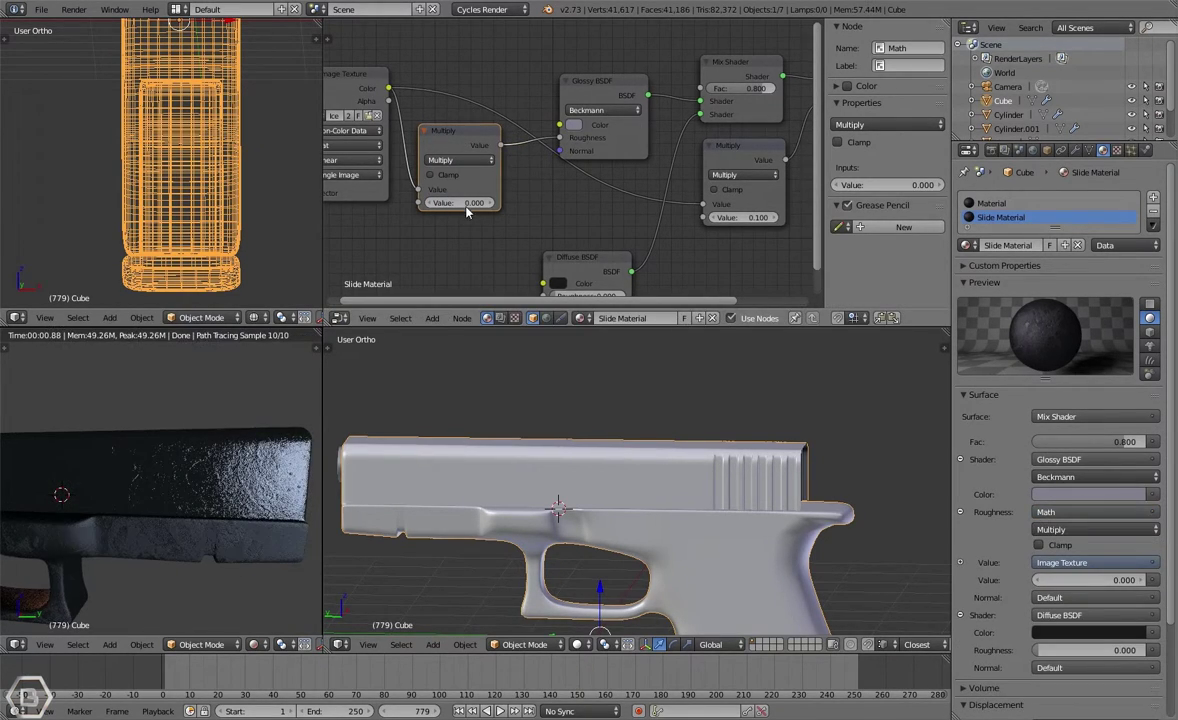
# Step: Try 1 and 0.1 on the Slide Material's roughness Multiply node, then set it to 0.4
pyautogui.click(468, 205)
pyautogui.write('1')
pyautogui.press('Return')
pyautogui.click(468, 205)
pyautogui.write('.1')
pyautogui.press('Return')
pyautogui.click(470, 205)
pyautogui.write('1')
pyautogui.press('Return')
pyautogui.click(466, 205)
pyautogui.write('.4')
pyautogui.press('Return')
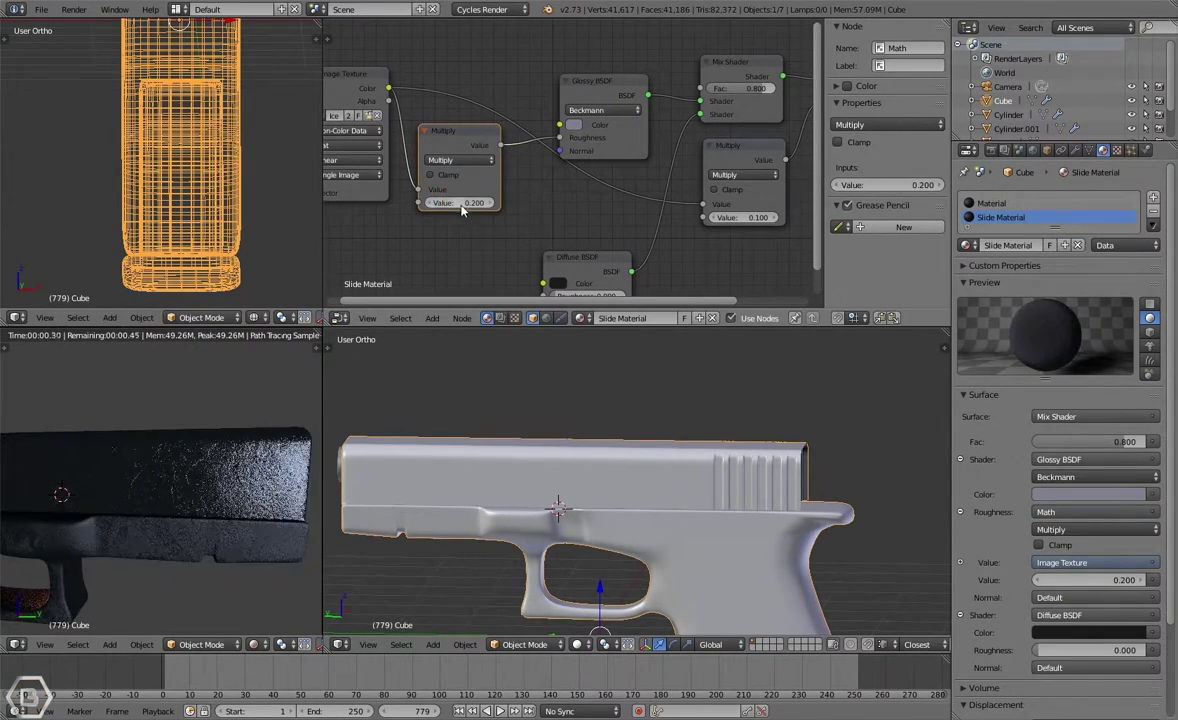
pyautogui.scroll(-1, 607, 179)
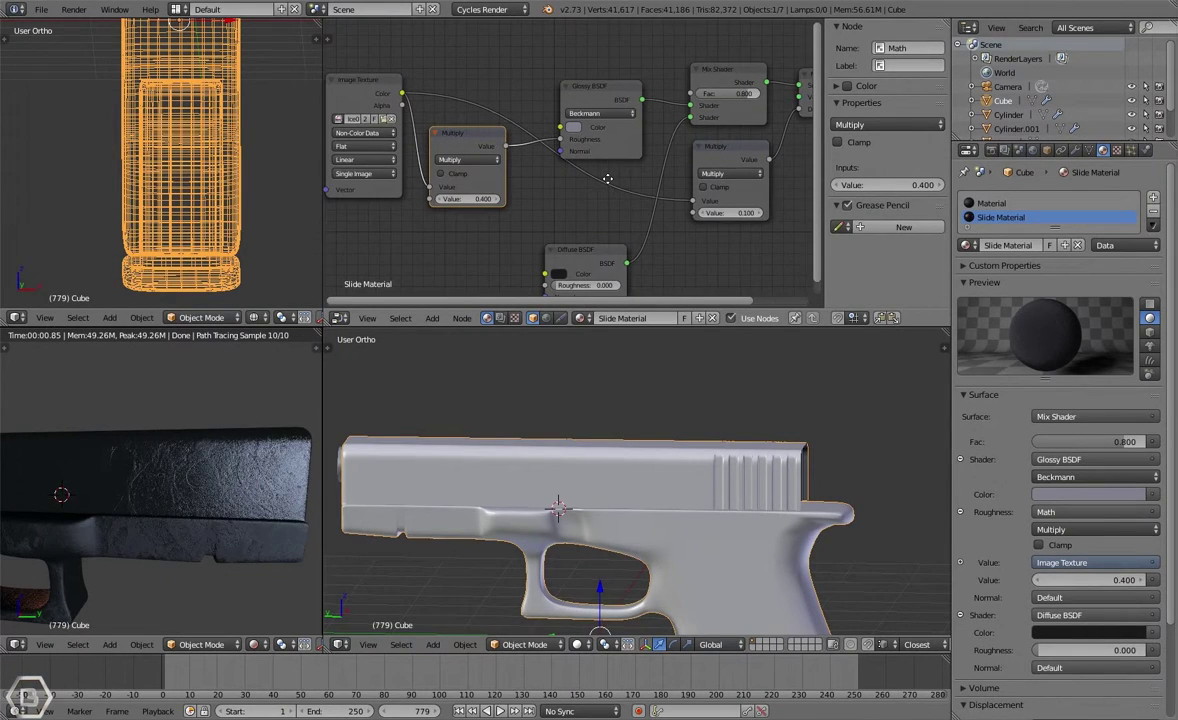
# Step: Disconnect the Multiply node from the Slide Material's Displacement output and check the whole pistol in the rendered camera view
pyautogui.moveTo(607, 179); pyautogui.dragTo(525, 170, button='middle')
pyautogui.moveTo(720, 102); pyautogui.dragTo(719, 131)
pyautogui.scroll(-3, 139, 468)
pyautogui.moveTo(74, 457); pyautogui.dragTo(177, 467, button='middle')
pyautogui.scroll(-2, 179, 474)
pyautogui.press('KP_0')
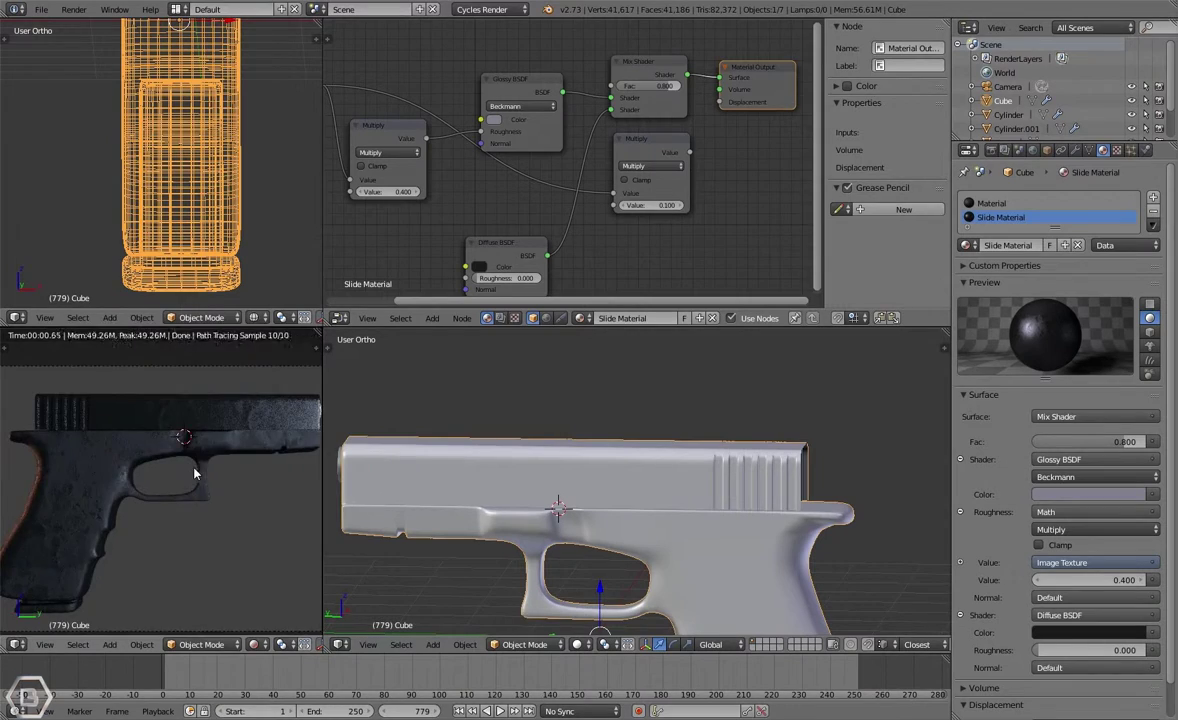
pyautogui.scroll(-1, 195, 475)
pyautogui.scroll(2, 640, 230)
pyautogui.moveTo(652, 233); pyautogui.dragTo(610, 237, button='middle')
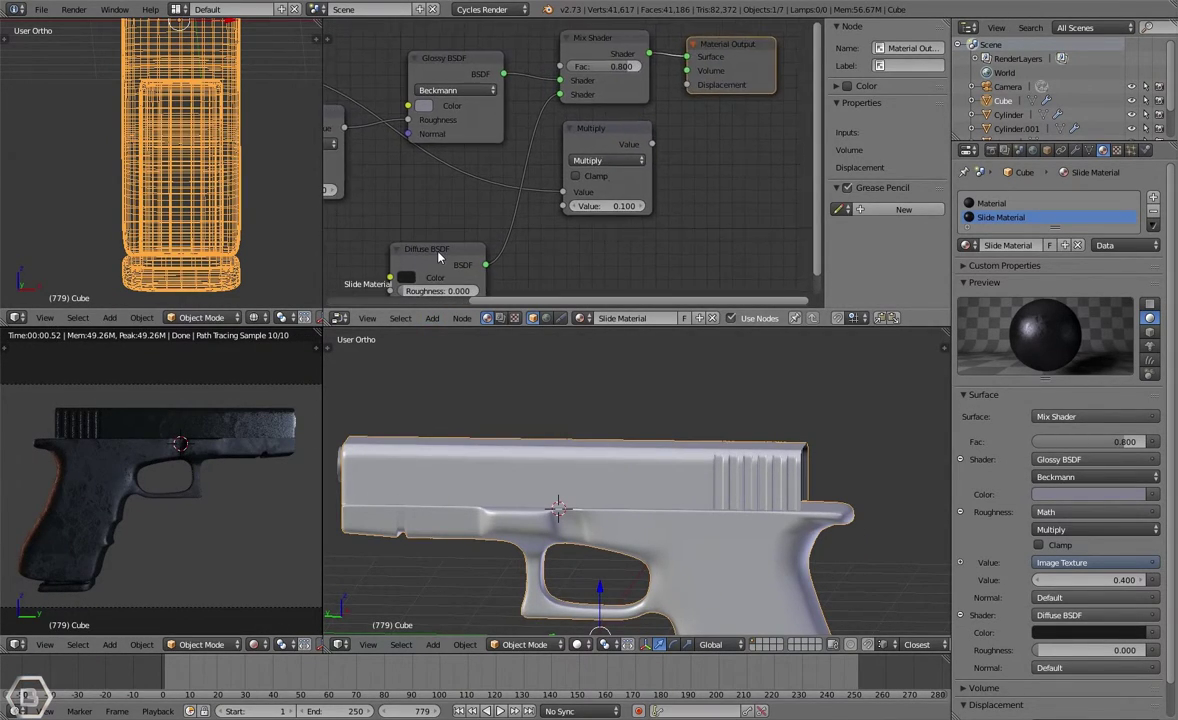
# Step: Rename the pistol's first material as Main body material
pyautogui.click(472, 249)
pyautogui.scroll(-1, 518, 250)
pyautogui.press('a')
pyautogui.click(1013, 204)
pyautogui.click(1019, 245)
pyautogui.write('Main body m')
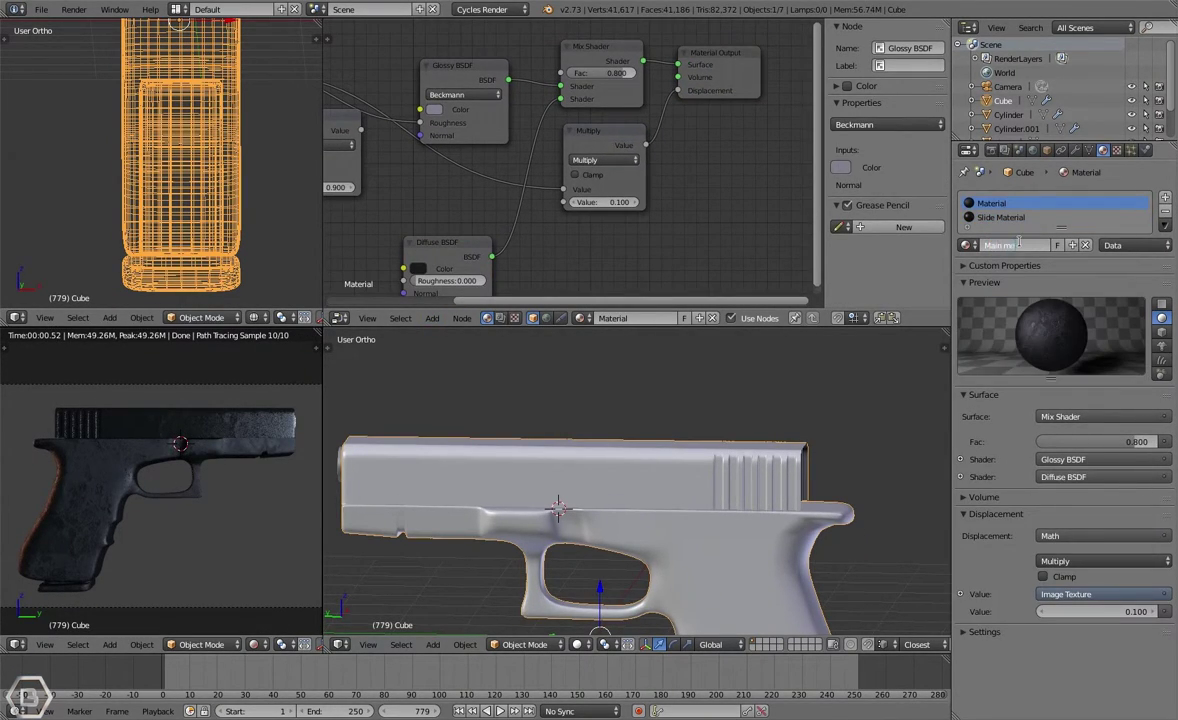
pyautogui.write('aterial')
pyautogui.press('Return')
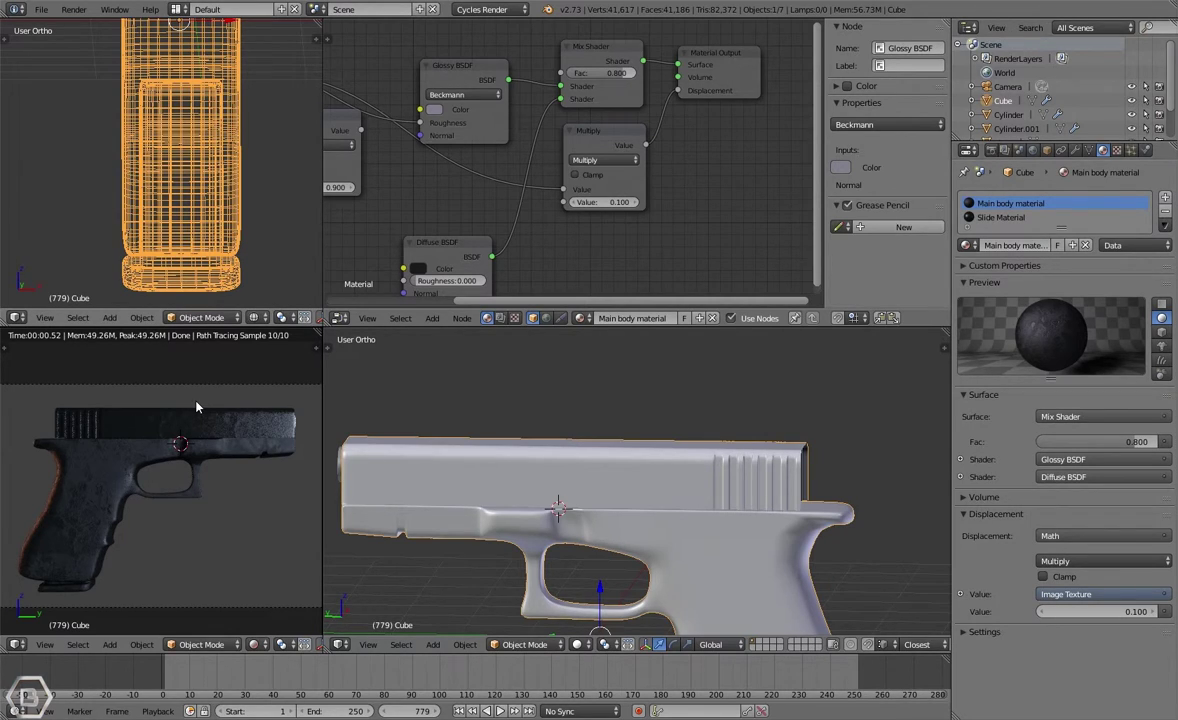
# Step: Try the Main body material on the barrel cylinder at the muzzle, then assign it the Slide Material
pyautogui.rightClick(343, 470)
pyautogui.moveTo(344, 473); pyautogui.dragTo(424, 497, button='middle')
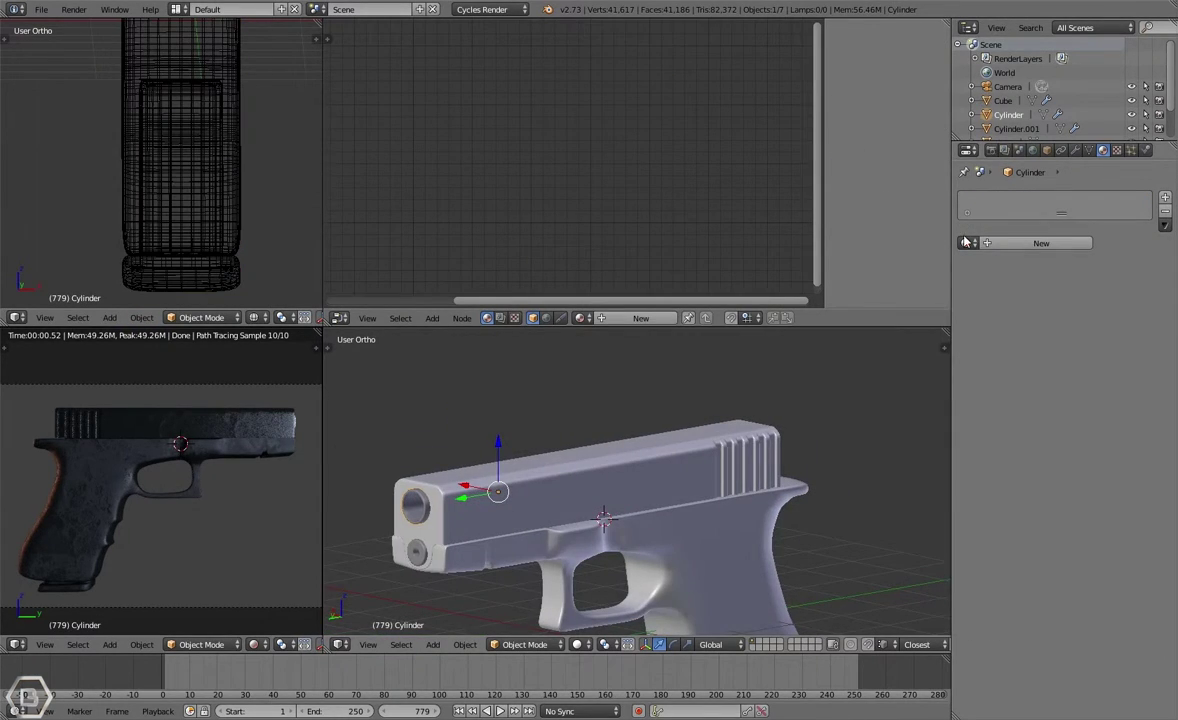
pyautogui.click(969, 243)
pyautogui.click(1024, 265)
pyautogui.moveTo(184, 468); pyautogui.dragTo(162, 518, button='middle')
pyautogui.scroll(6, 162, 518)
pyautogui.scroll(-2, 184, 518)
pyautogui.click(966, 243)
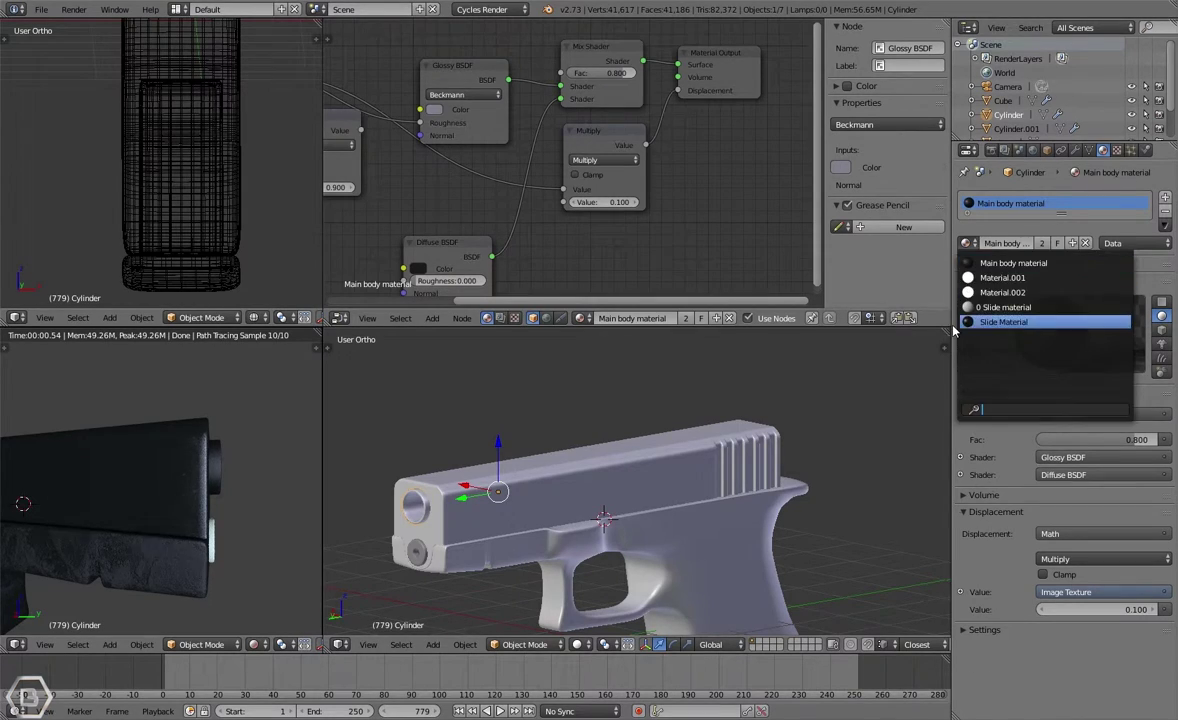
pyautogui.click(1040, 320)
# Step: Assign the Slide Material to the small cylinder below the barrel
pyautogui.rightClick(195, 592)
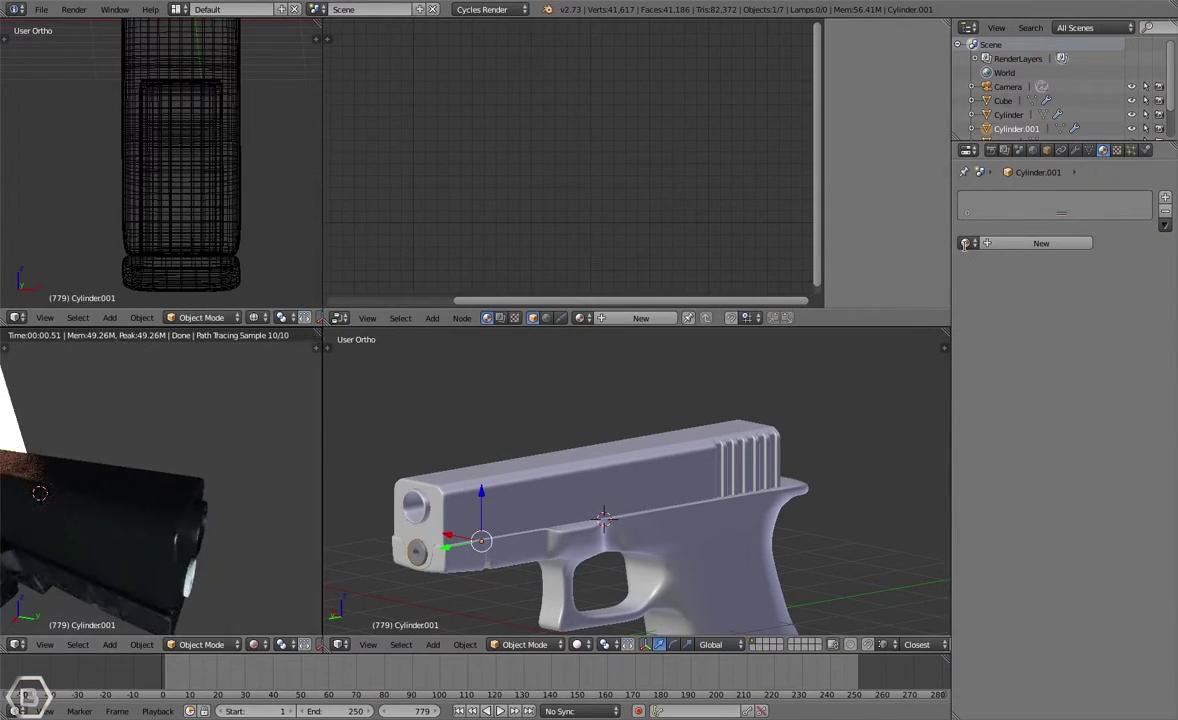
pyautogui.click(966, 243)
pyautogui.click(1003, 322)
pyautogui.moveTo(218, 507); pyautogui.dragTo(208, 476, button='middle')
# Step: Select the pistol body and set the Main body material's displacement Multiply node to 0.01
pyautogui.rightClick(87, 500)
pyautogui.scroll(-5, 120, 508)
pyautogui.moveTo(147, 512); pyautogui.dragTo(212, 496, button='middle')
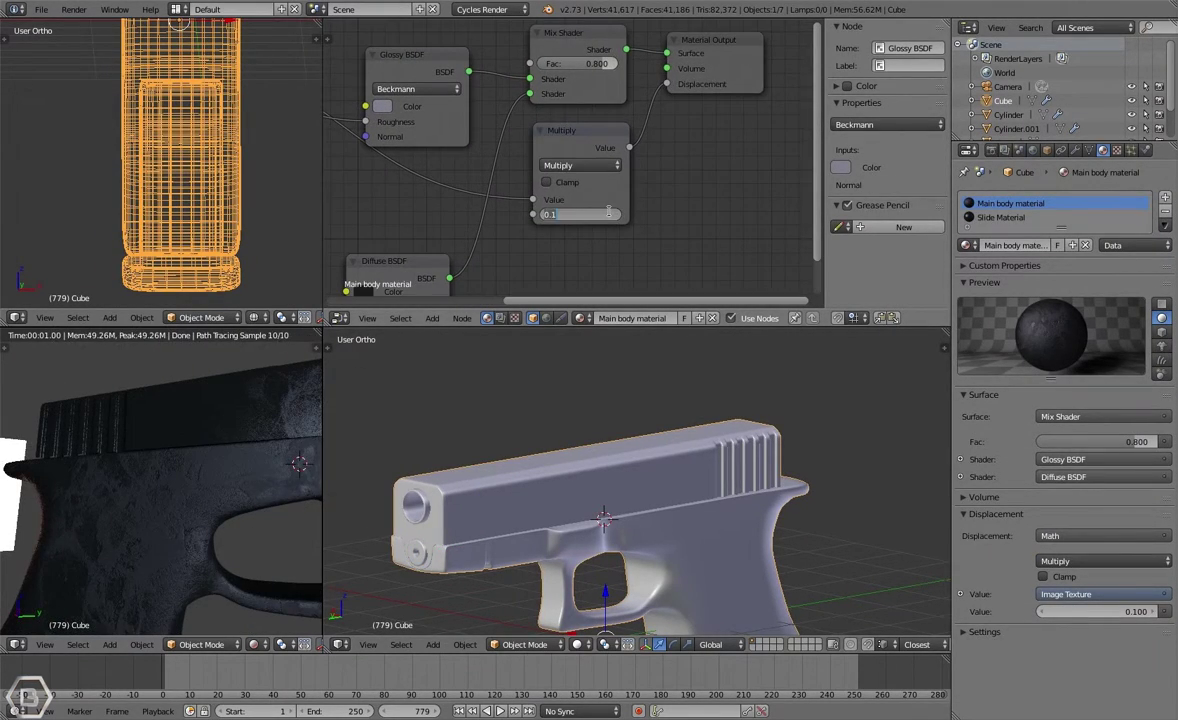
pyautogui.scroll(3, 165, 488)
pyautogui.scroll(1, 170, 485)
pyautogui.click(602, 213)
pyautogui.write('0.01')
pyautogui.press('Return')
# Step: Add an Image Texture node beside the Diffuse BSDF in the Main body material
pyautogui.scroll(-1, 650, 190)
pyautogui.moveTo(650, 183); pyautogui.dragTo(636, 203, button='middle')
pyautogui.scroll(-1, 622, 203)
pyautogui.moveTo(325, 267); pyautogui.dragTo(427, 228, button='middle')
pyautogui.hotkey('shift', 'a')
pyautogui.click(422, 233)
pyautogui.write('image')
pyautogui.press('Return')
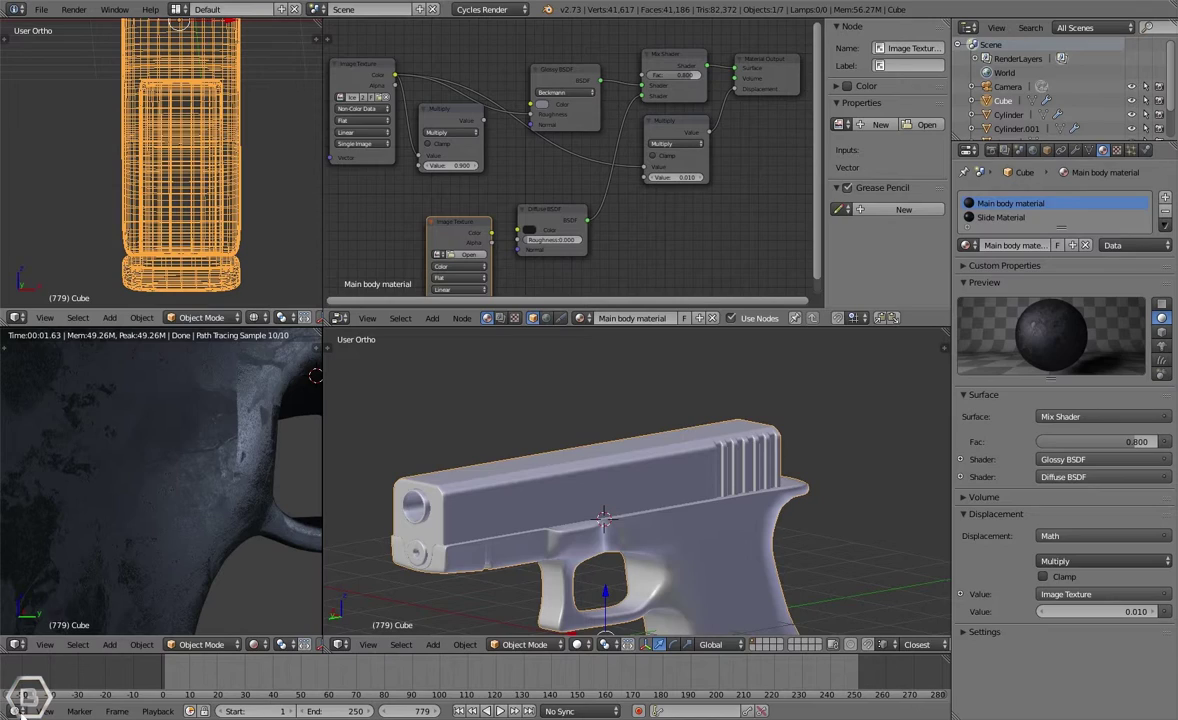
pyautogui.click(476, 256)
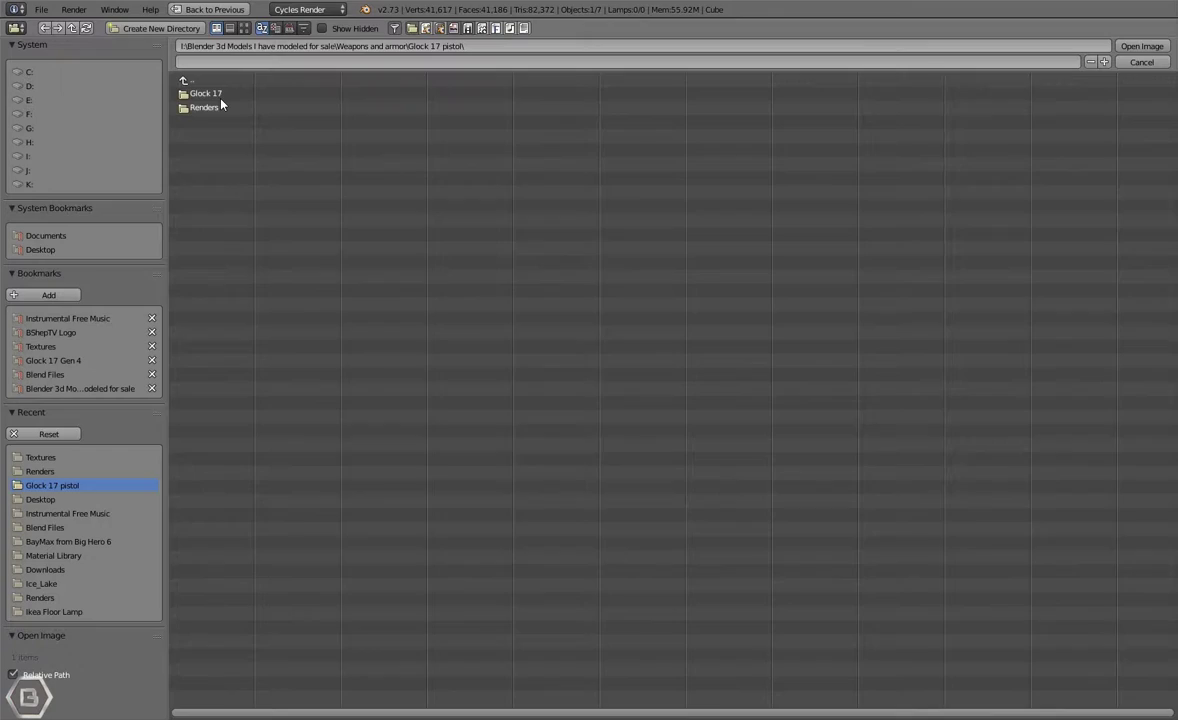
pyautogui.click(95, 170)
pyautogui.click(205, 150)
pyautogui.click(215, 178)
pyautogui.click(230, 205)
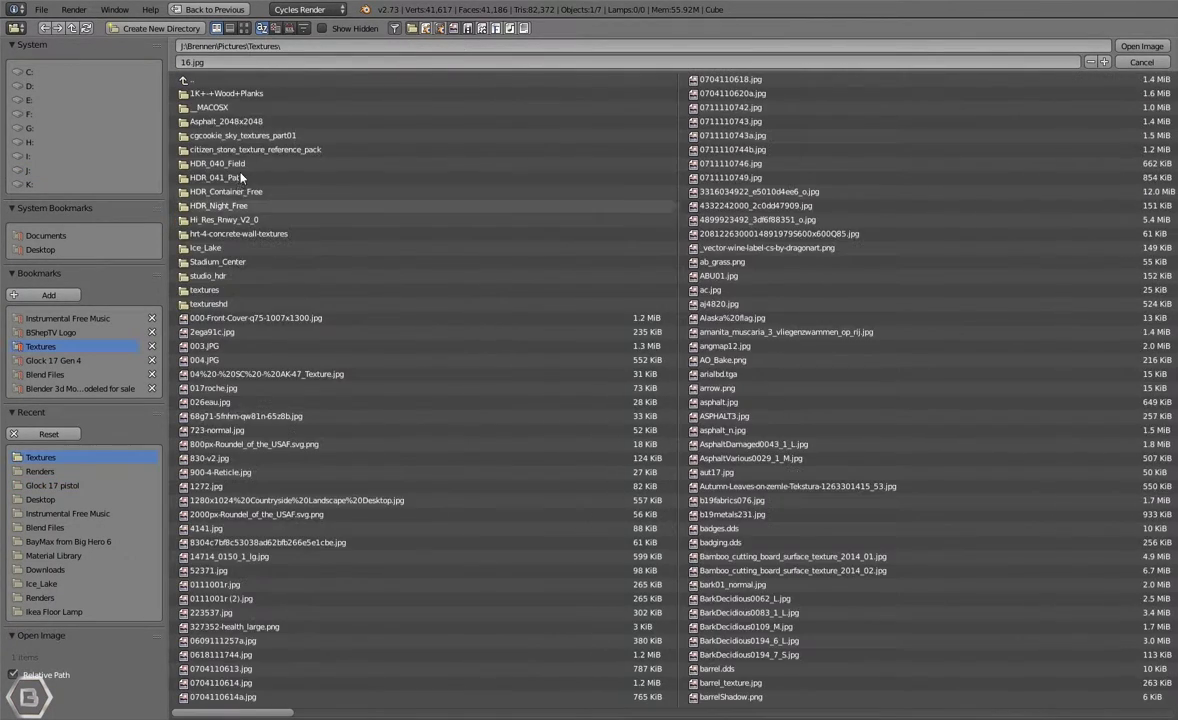
pyautogui.click(243, 29)
pyautogui.click(289, 29)
pyautogui.click(727, 202)
pyautogui.click(1142, 62)
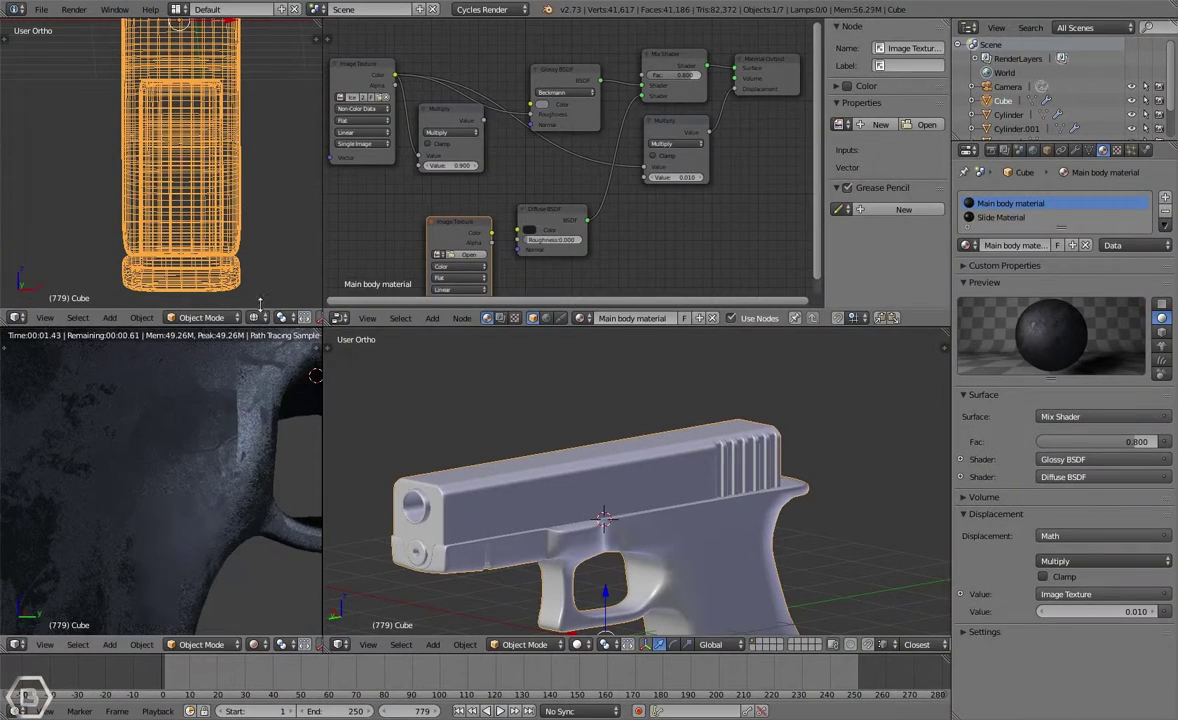
# Step: Load the plastic texture image from the Textures folder into the new Image Texture node
pyautogui.click(470, 255)
pyautogui.click(100, 170)
pyautogui.click(212, 151)
pyautogui.click(220, 178)
pyautogui.click(232, 206)
pyautogui.click(244, 29)
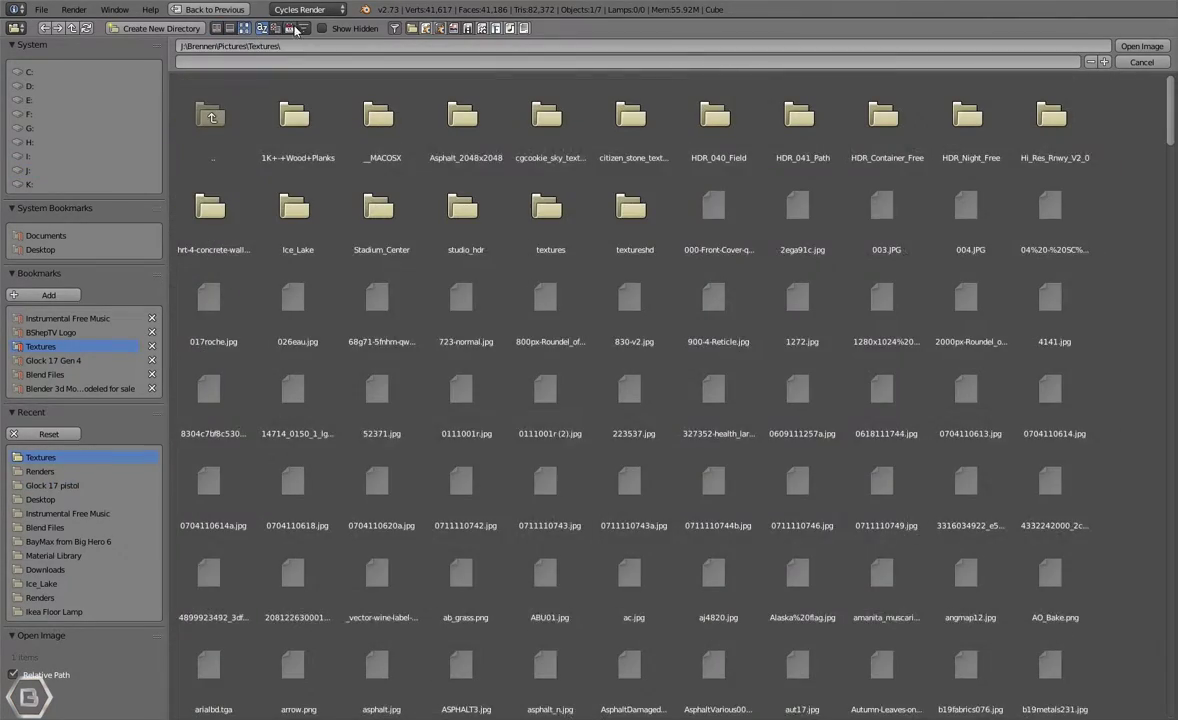
pyautogui.click(291, 29)
pyautogui.click(718, 205)
pyautogui.click(1142, 47)
# Step: Try the plastic texture's Color output on the Diffuse BSDF's Roughness, then disconnect it
pyautogui.scroll(6, 535, 228)
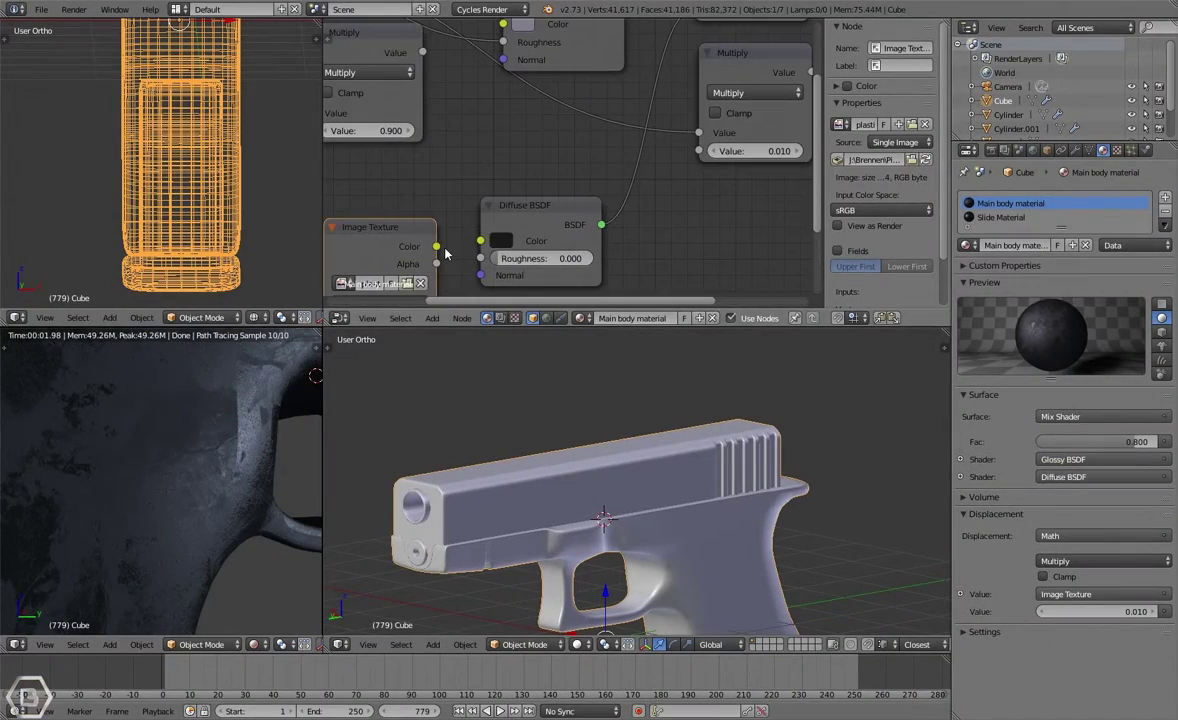
pyautogui.scroll(-2, 445, 254)
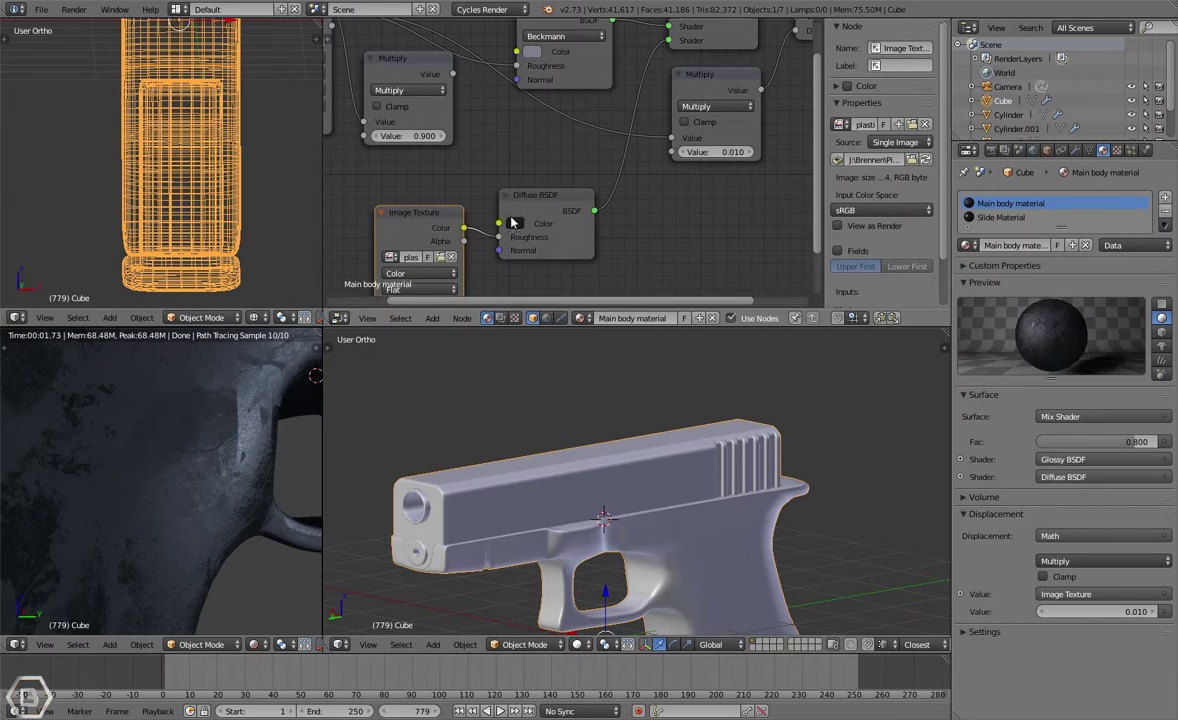
pyautogui.moveTo(507, 231); pyautogui.dragTo(507, 246, button='middle')
pyautogui.moveTo(499, 252); pyautogui.dragTo(634, 239)
# Step: Connect the 0.9 Multiply node to the Glossy BSDF's Roughness, trying the plastic texture as its second value and disconnecting it again
pyautogui.scroll(-1, 370, 282)
pyautogui.scroll(-3, 180, 468)
pyautogui.scroll(-1, 200, 477)
pyautogui.scroll(-1, 634, 239)
pyautogui.moveTo(477, 200); pyautogui.dragTo(496, 232, button='middle')
pyautogui.click(435, 143)
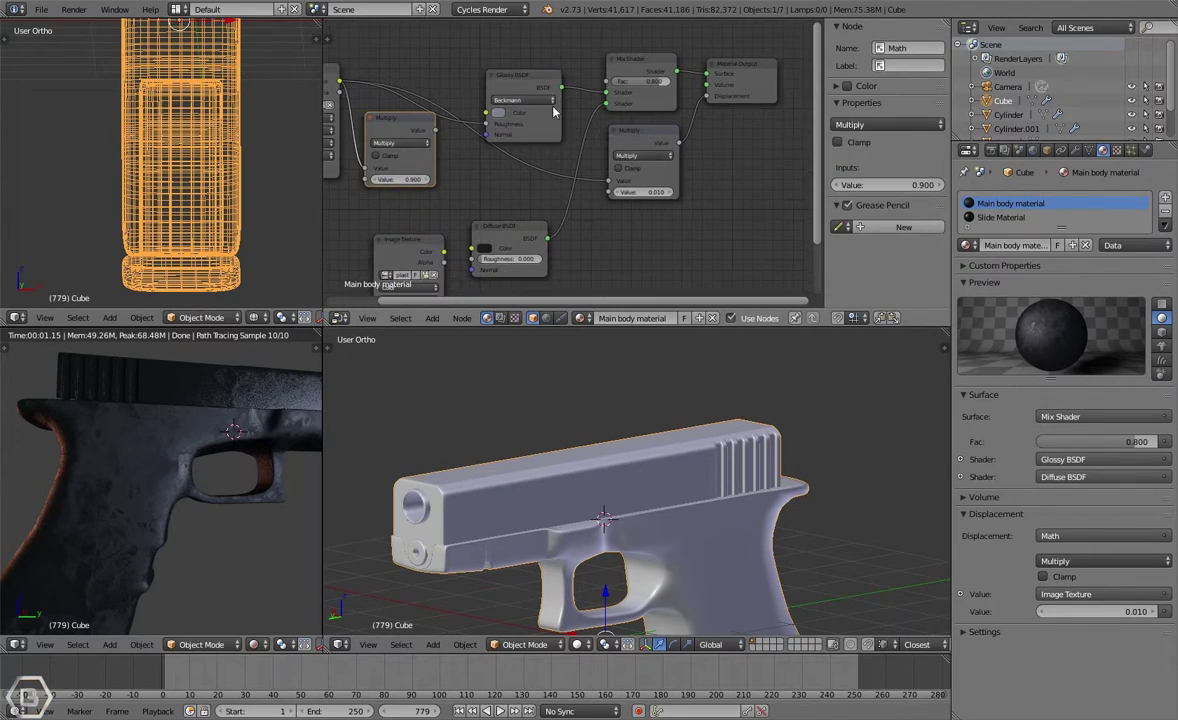
pyautogui.moveTo(445, 252); pyautogui.dragTo(366, 180)
pyautogui.moveTo(436, 130); pyautogui.dragTo(486, 124)
pyautogui.moveTo(488, 128); pyautogui.dragTo(535, 141, button='middle')
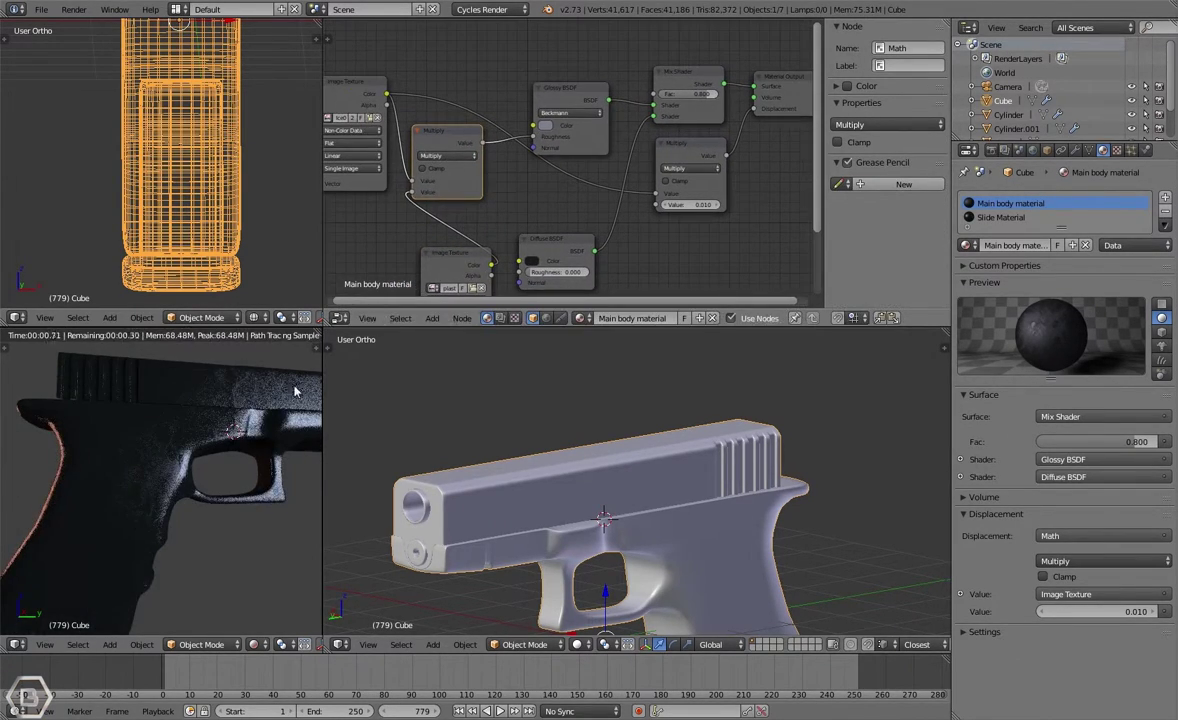
pyautogui.scroll(6, 223, 432)
pyautogui.scroll(-4, 223, 432)
pyautogui.moveTo(410, 193); pyautogui.dragTo(402, 224)
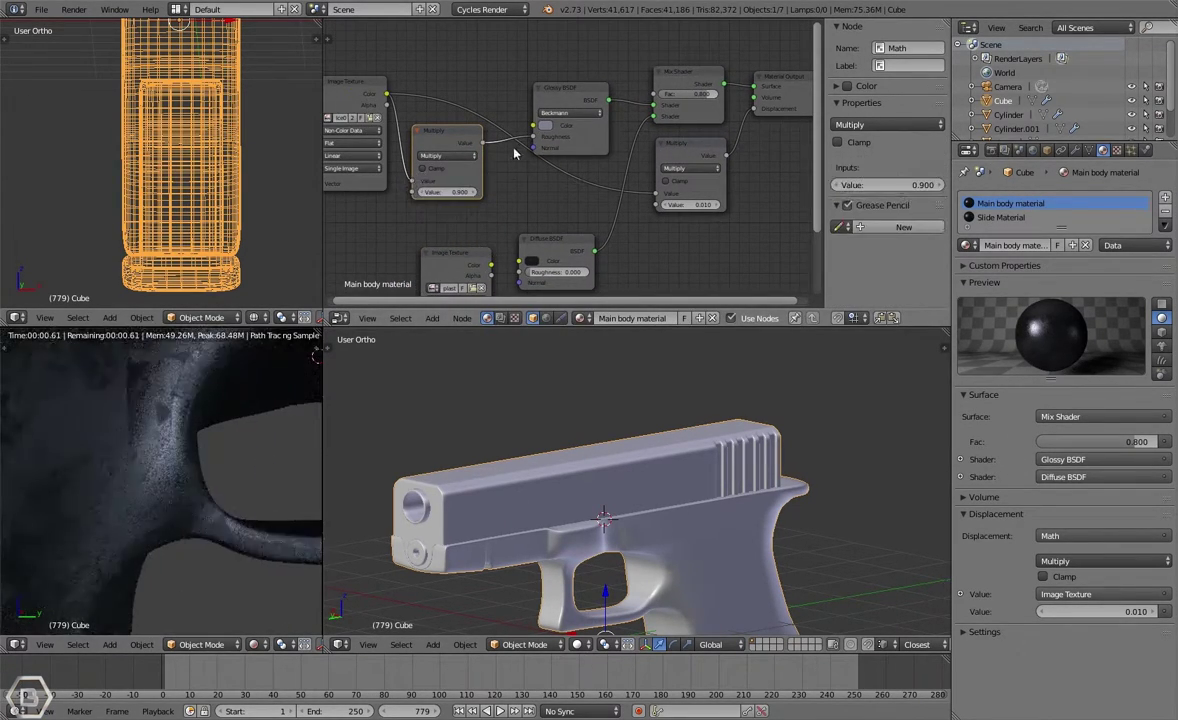
# Step: Try the plastic texture's Color output on the Glossy BSDF's Color and check the render preview
pyautogui.scroll(-1, 560, 241)
pyautogui.moveTo(598, 239); pyautogui.dragTo(527, 186, button='middle')
pyautogui.moveTo(423, 208); pyautogui.dragTo(463, 81)
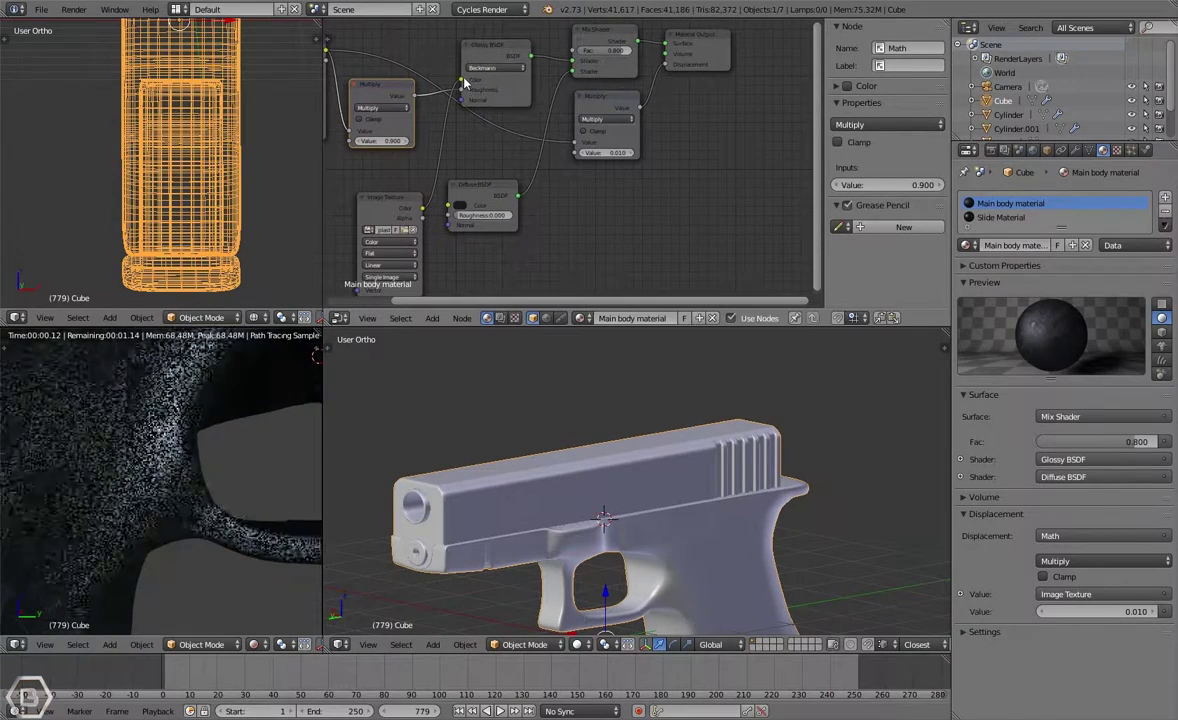
pyautogui.scroll(-3, 236, 424)
pyautogui.scroll(-1, 236, 424)
pyautogui.moveTo(590, 156); pyautogui.dragTo(555, 178, button='middle')
# Step: Connect the plastic texture to the displacement Multiply's second value, disconnect the ice texture from its first value, and check the grip
pyautogui.moveTo(426, 102); pyautogui.dragTo(541, 175)
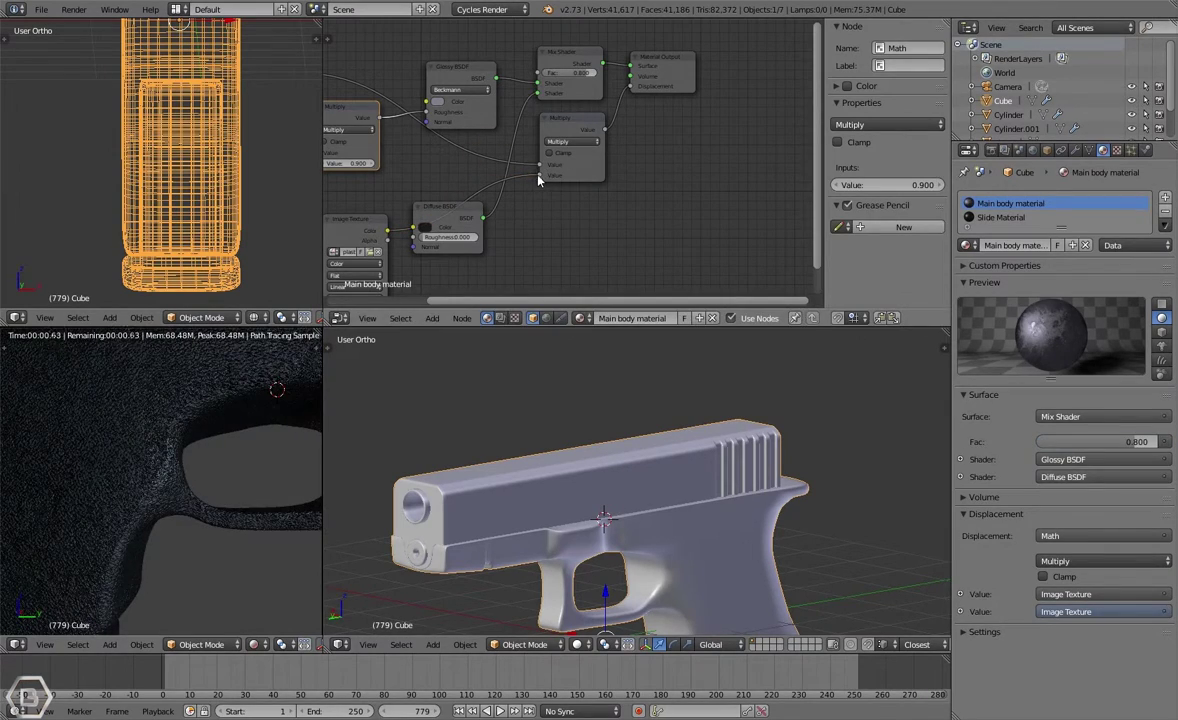
pyautogui.scroll(-4, 218, 432)
pyautogui.moveTo(213, 439); pyautogui.dragTo(213, 450, button='middle')
pyautogui.scroll(2, 213, 450)
pyautogui.moveTo(540, 165); pyautogui.dragTo(523, 171)
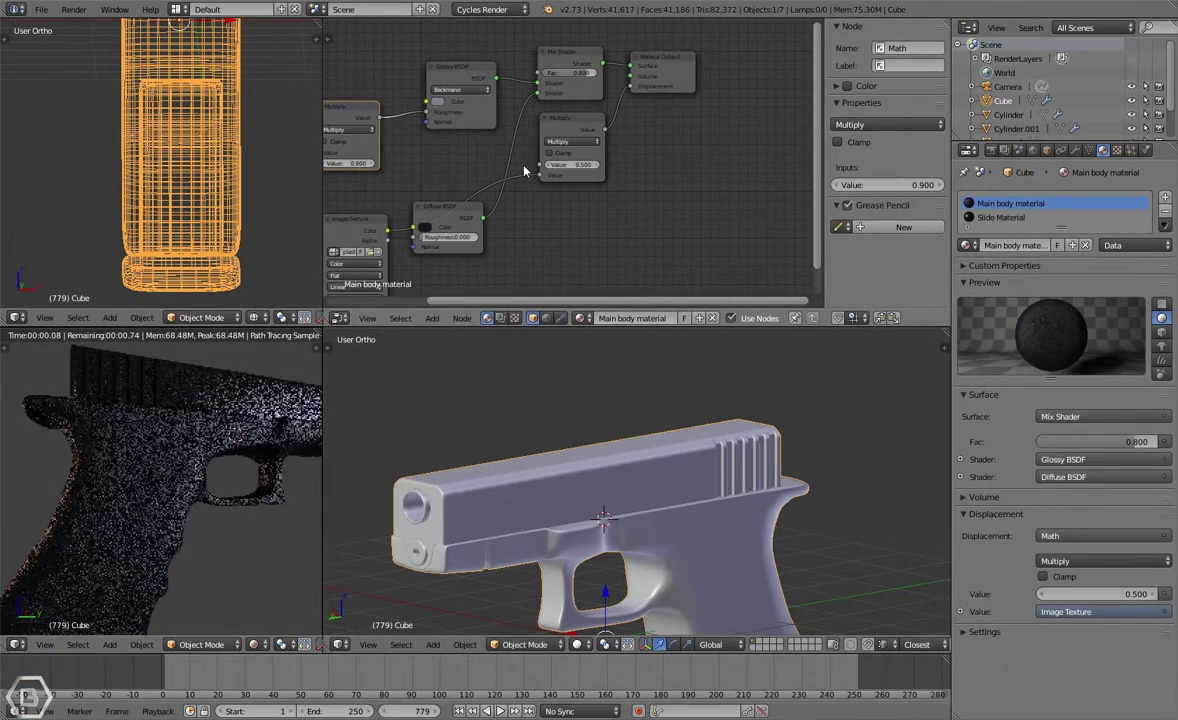
pyautogui.scroll(2, 253, 438)
pyautogui.scroll(-5, 254, 439)
pyautogui.moveTo(291, 440); pyautogui.dragTo(204, 450, button='middle')
pyautogui.scroll(4, 204, 450)
# Step: Switch the large 3D view's shading so that the pistol's image textures are displayed
pyautogui.click(578, 646)
pyautogui.click(605, 560)
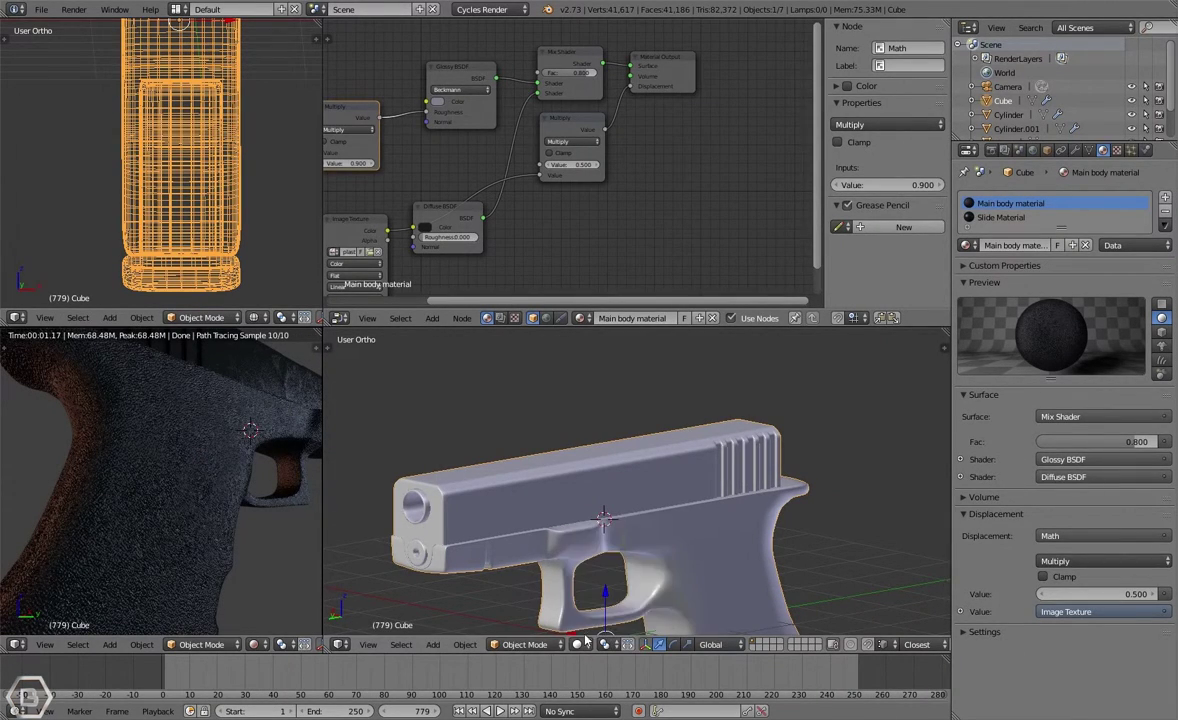
pyautogui.click(580, 646)
pyautogui.click(607, 546)
# Step: Select the whole linked frame and grip mesh in Edit Mode and UV unwrap it
pyautogui.press('Tab')
pyautogui.moveTo(707, 557)
pyautogui.mouseDown(button='middle')
pyautogui.moveTo(739, 566)
pyautogui.moveTo(746, 501)
pyautogui.mouseUp(button='middle')
pyautogui.scroll(-1, 754, 557)
pyautogui.press('l')
pyautogui.scroll(-1, 280, 270)
pyautogui.press('u')
pyautogui.click(658, 479)
pyautogui.click(650, 567)
pyautogui.press('Tab')
# Step: Replace the node editor with a UV/Image Editor, widen the rendered view, and show the frame's UVs over the plastic texture
pyautogui.click(340, 318)
pyautogui.click(373, 428)
pyautogui.moveTo(328, 349)
pyautogui.mouseDown()
pyautogui.moveTo(383, 378)
pyautogui.moveTo(327, 367)
pyautogui.mouseUp()
pyautogui.moveTo(323, 366); pyautogui.dragTo(434, 365)
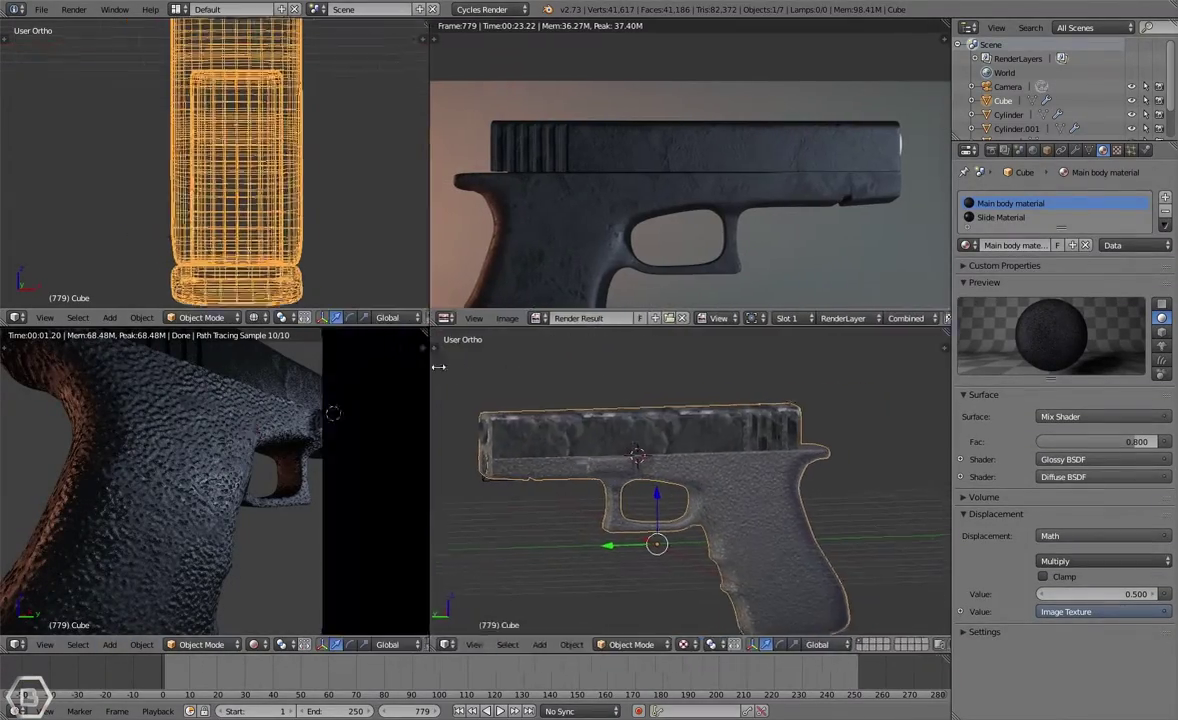
pyautogui.press('Tab')
pyautogui.click(542, 318)
pyautogui.click(598, 397)
# Step: Scale the frame's UV layout up beyond the plastic texture image and check the grain in the rendered preview
pyautogui.scroll(-4, 790, 247)
pyautogui.press('s')
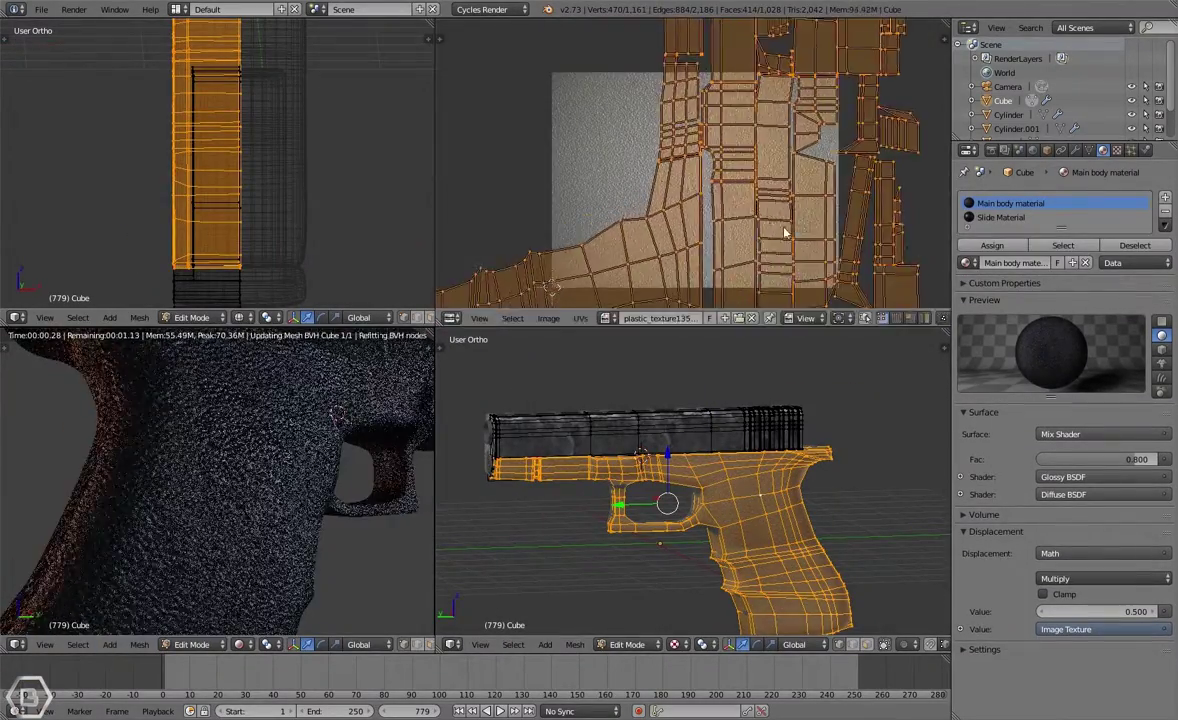
pyautogui.click(794, 234)
pyautogui.scroll(-4, 770, 230)
pyautogui.press('Tab')
pyautogui.scroll(-2, 355, 462)
pyautogui.scroll(5, 340, 466)
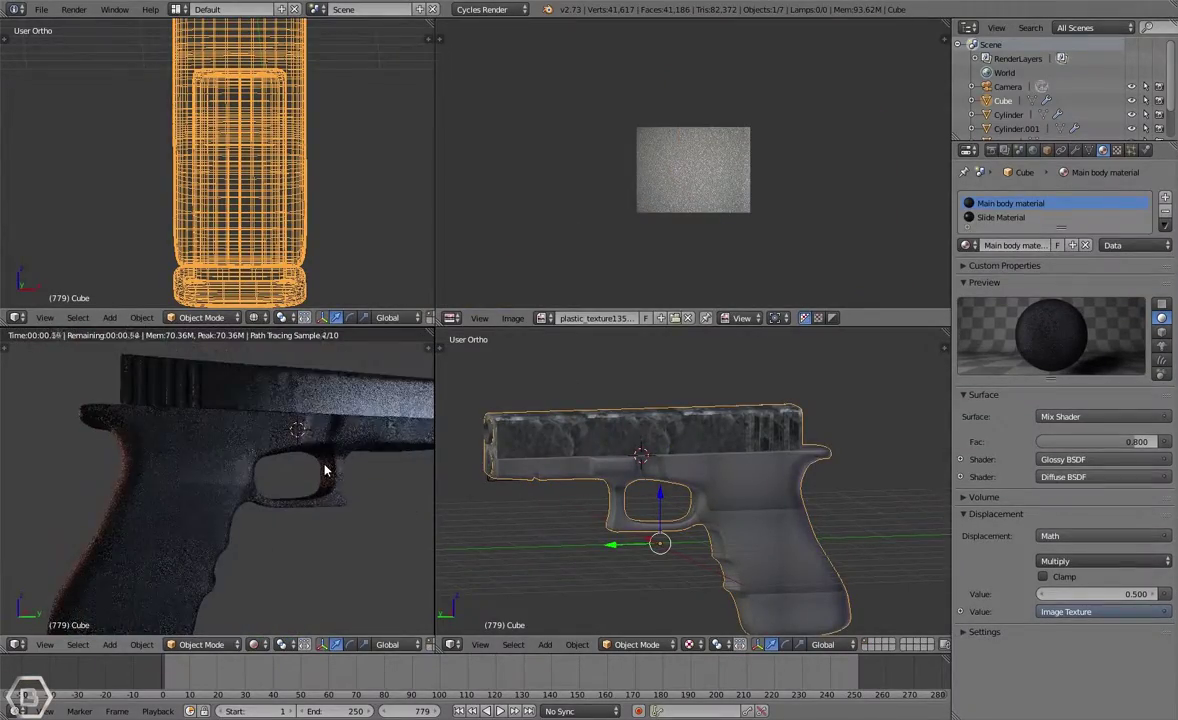
# Step: Rotate the frame's UV layout over the plastic texture and check the pistol in the rendered preview
pyautogui.press('Tab')
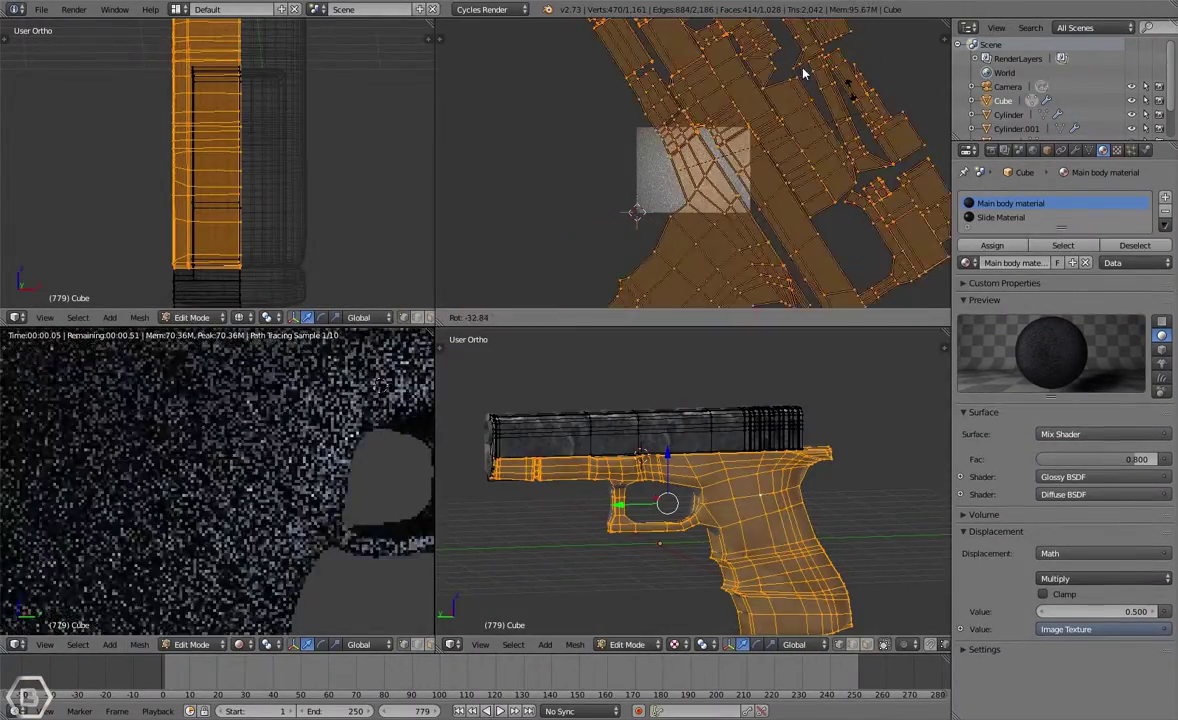
pyautogui.press('Tab')
pyautogui.scroll(-5, 260, 522)
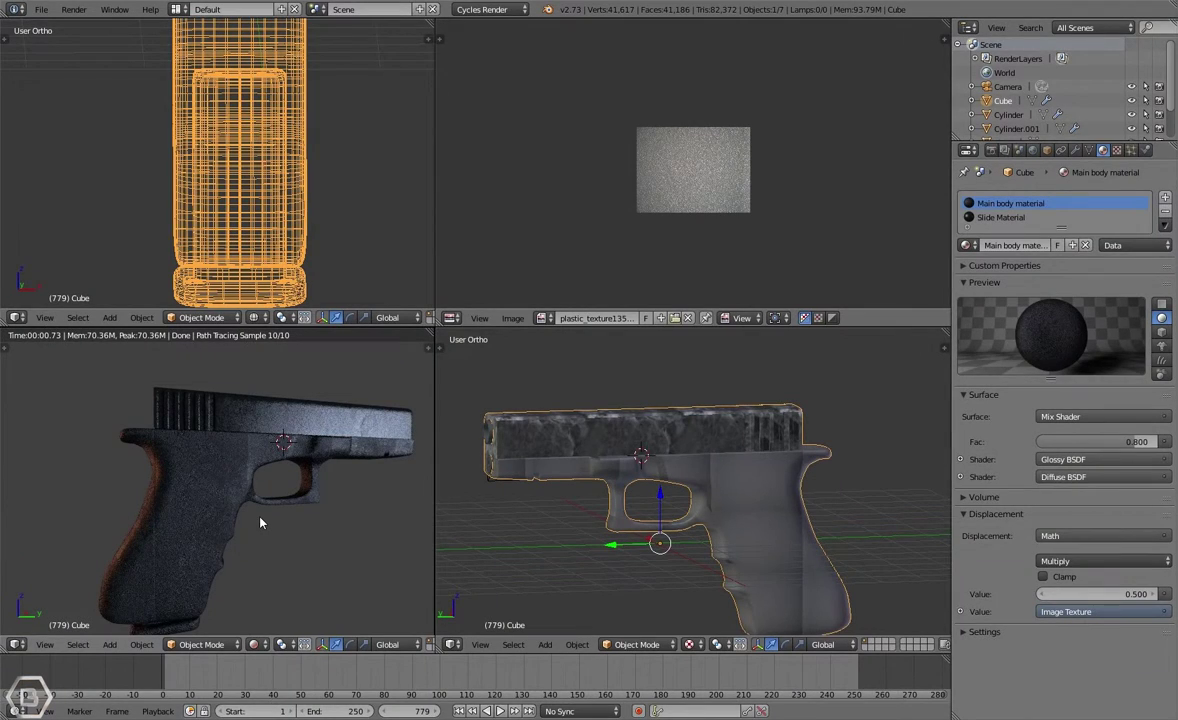
# Step: Inspect the plastic grain on the grip up close, and return the rendered preview to solid shading
pyautogui.scroll(6, 240, 525)
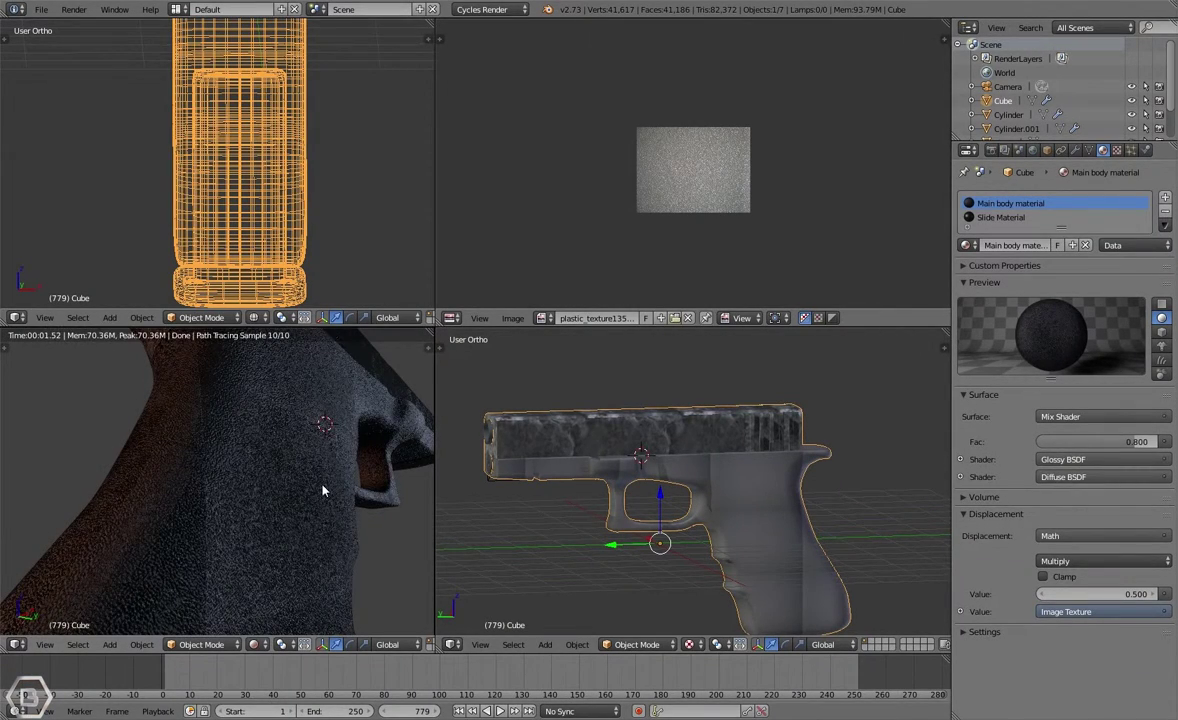
pyautogui.scroll(-5, 322, 490)
pyautogui.click(254, 644)
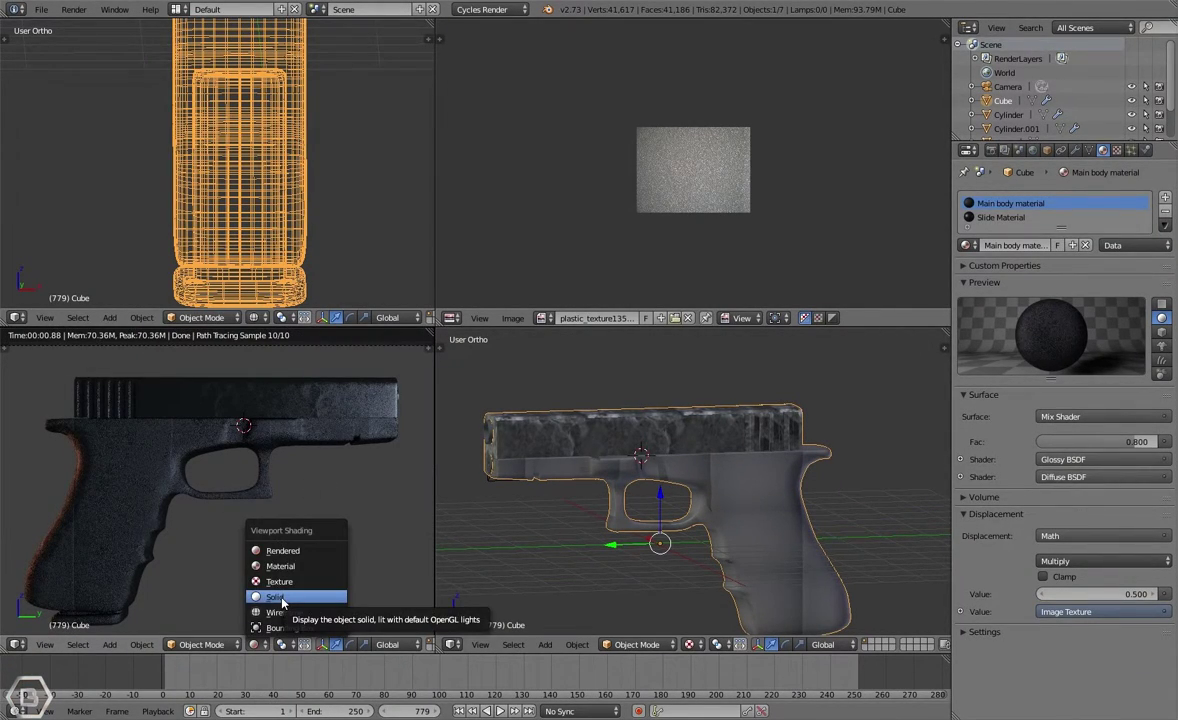
pyautogui.click(282, 600)
# Step: Render the camera view, enlarge the render result to full screen, and examine the slide and frame materials
pyautogui.press('F12')
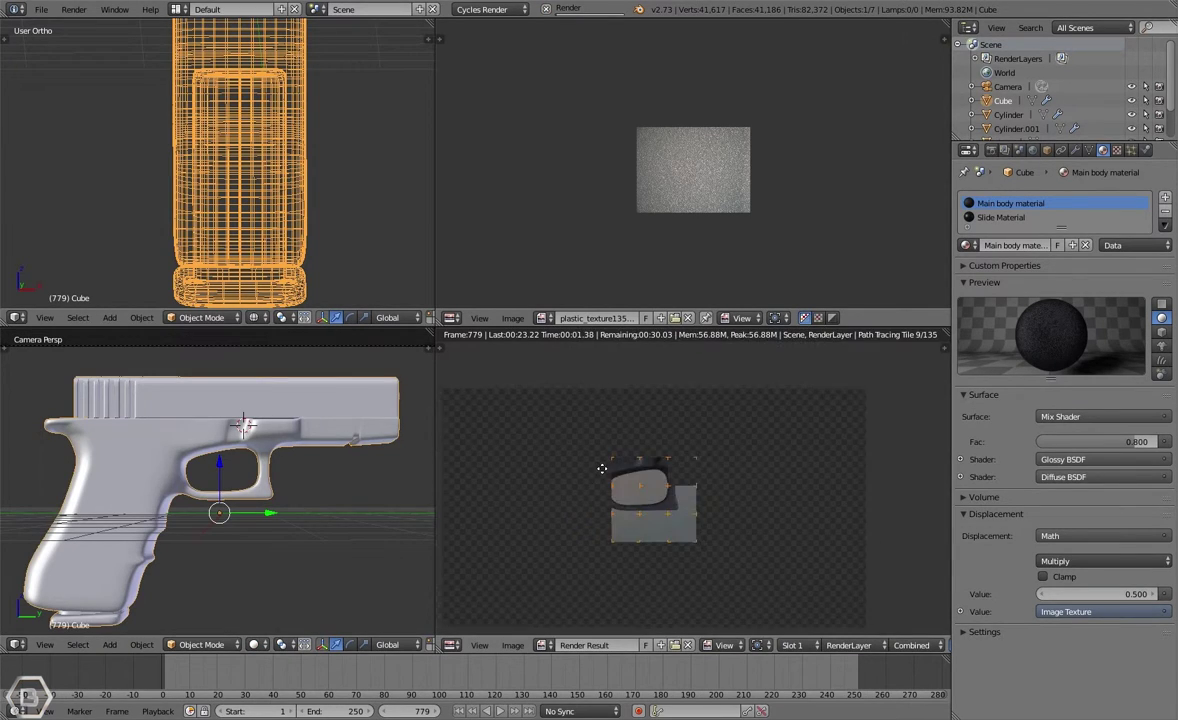
pyautogui.hotkey('shift', 'space')
pyautogui.scroll(3, 595, 400)
pyautogui.scroll(2, 568, 410)
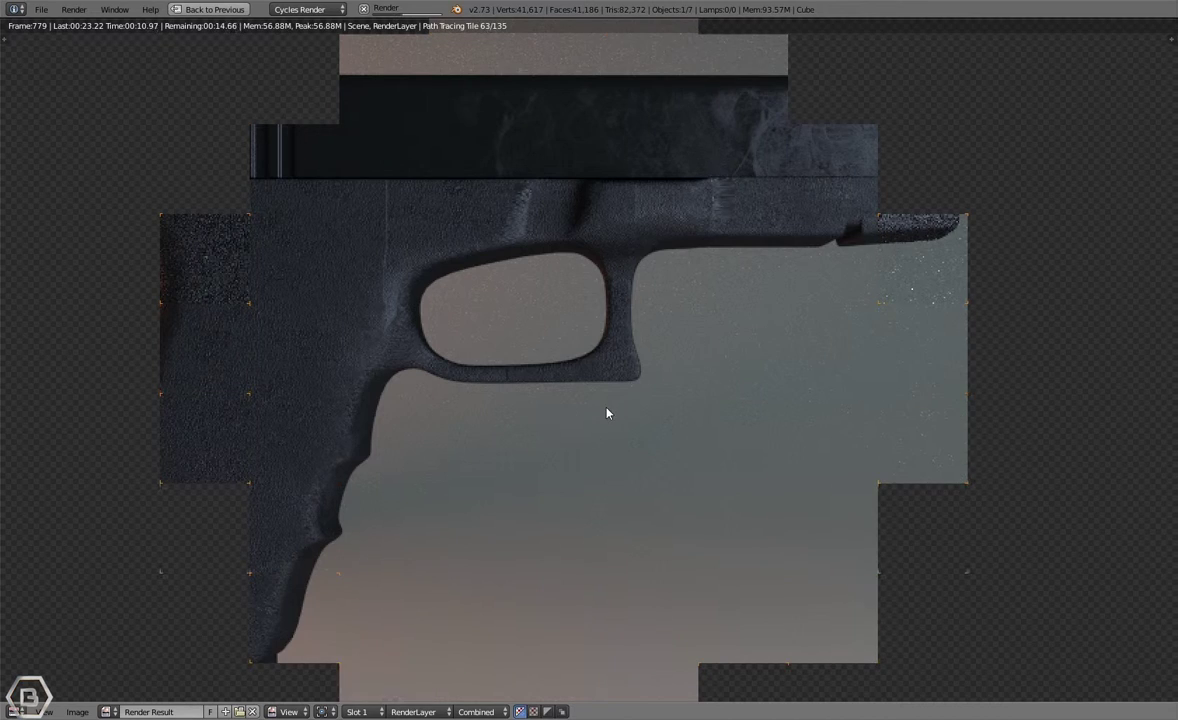
pyautogui.scroll(-1, 618, 409)
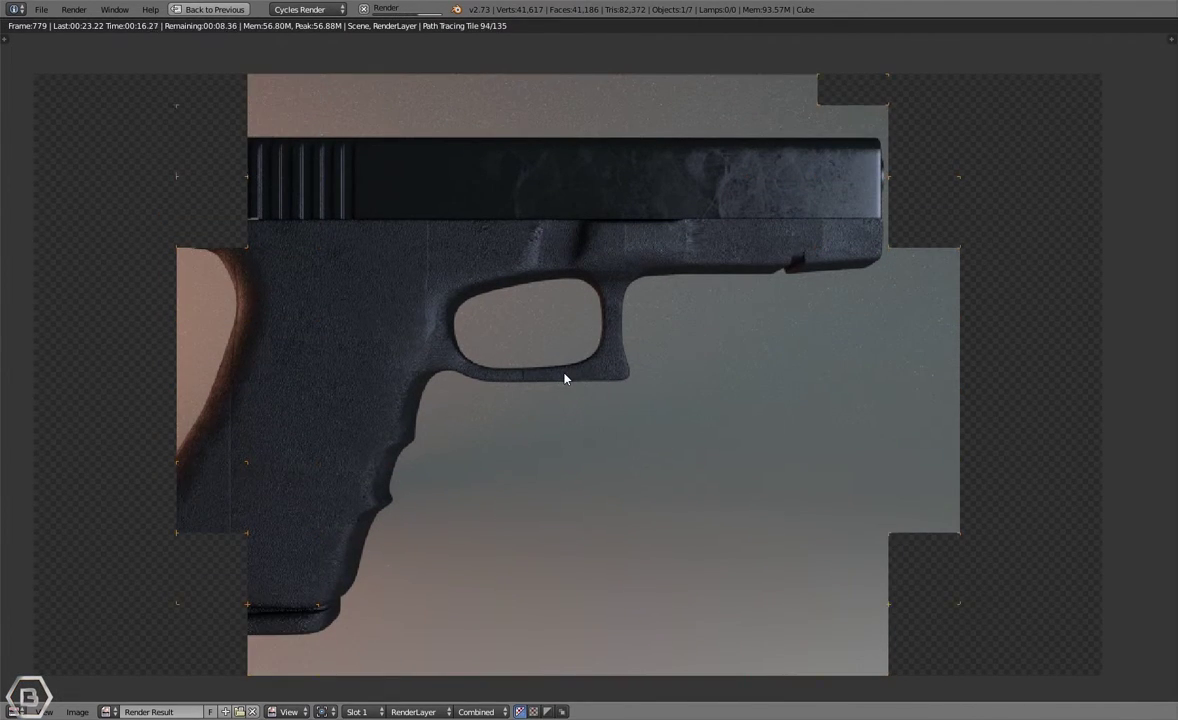
pyautogui.scroll(-1, 566, 378)
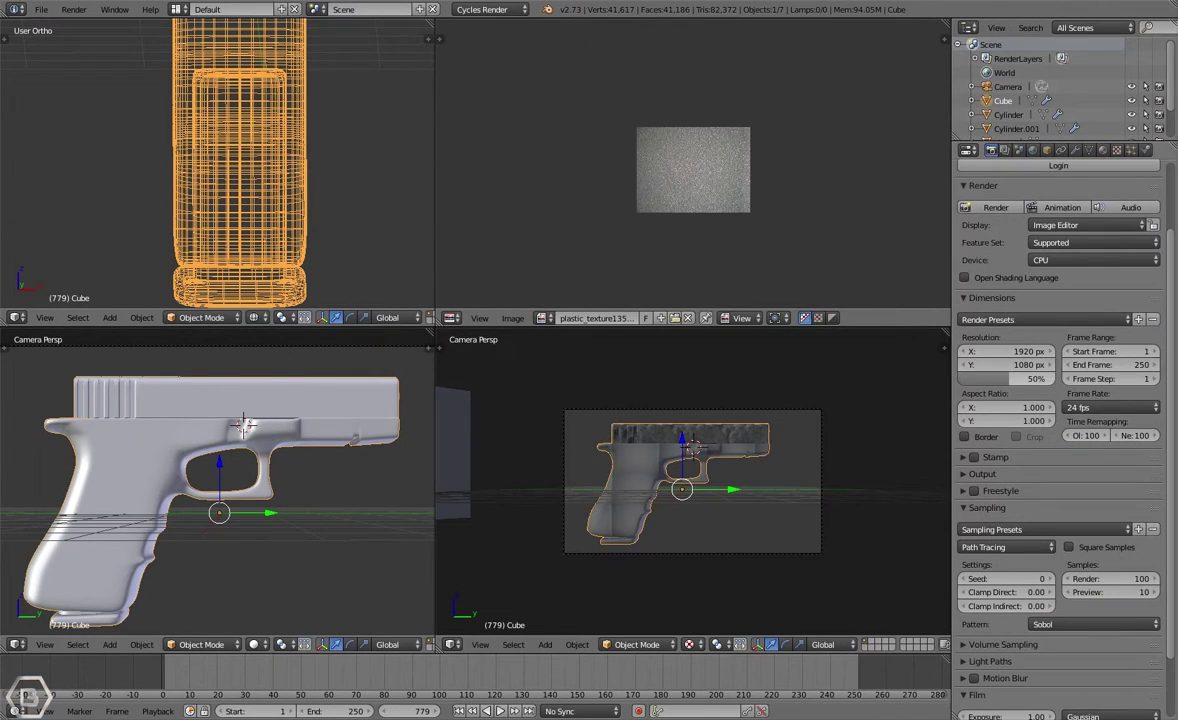
# Step: Set the render resolution to 100% with 150 render samples, and start a test render
pyautogui.moveTo(1010, 379); pyautogui.dragTo(1081, 379)
pyautogui.scroll(2, 800, 480)
pyautogui.scroll(-3, 1126, 590)
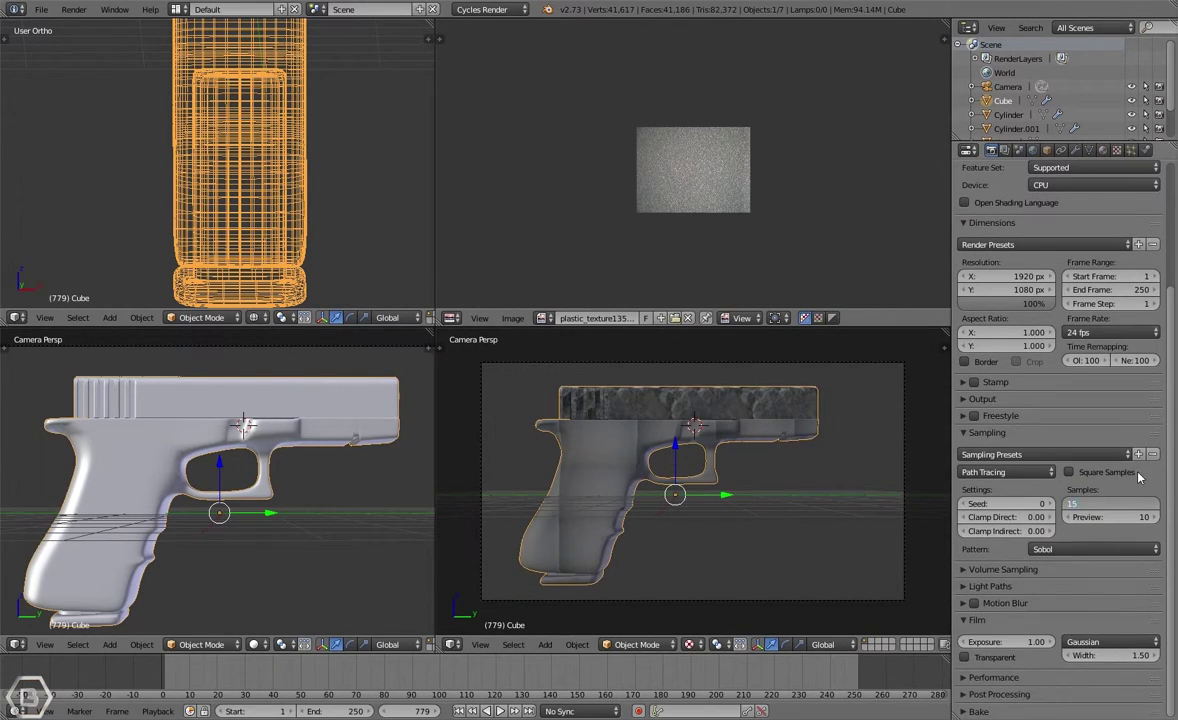
pyautogui.hotkey('shift', 'z')
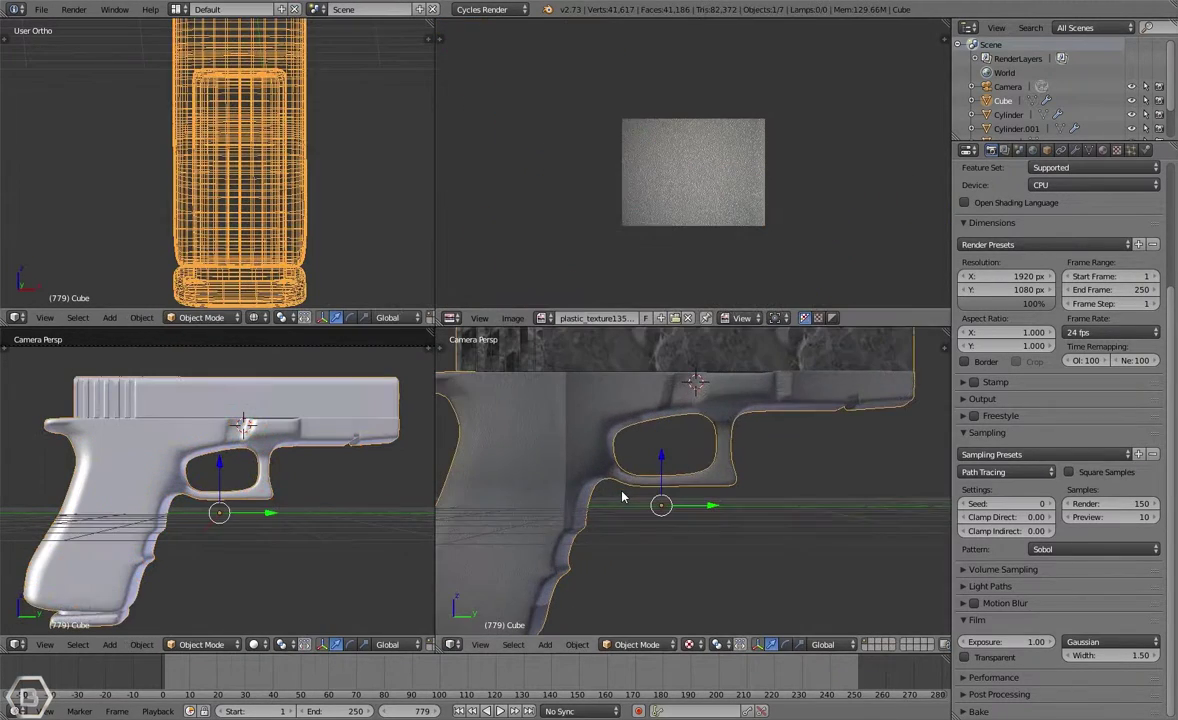
pyautogui.press('F12')
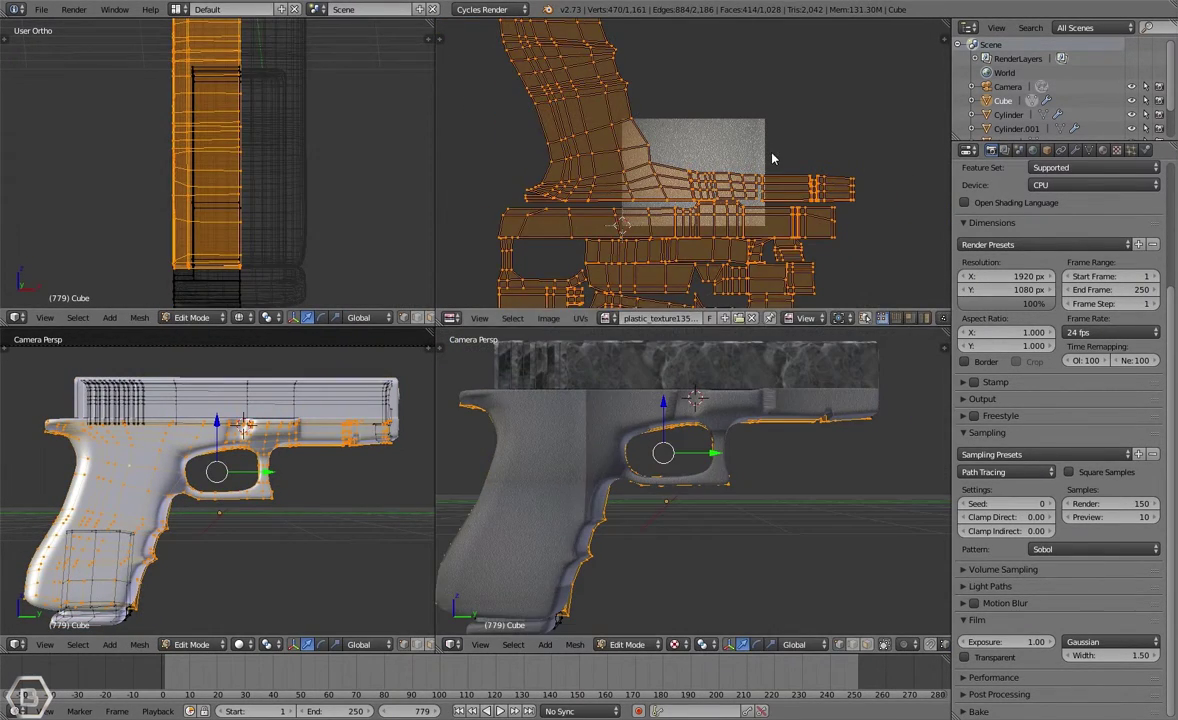
# Step: Shift the frame's UV layout over the plastic texture and try a Lightmap Pack unwrap on the selected faces
pyautogui.press('g')
pyautogui.click(783, 345)
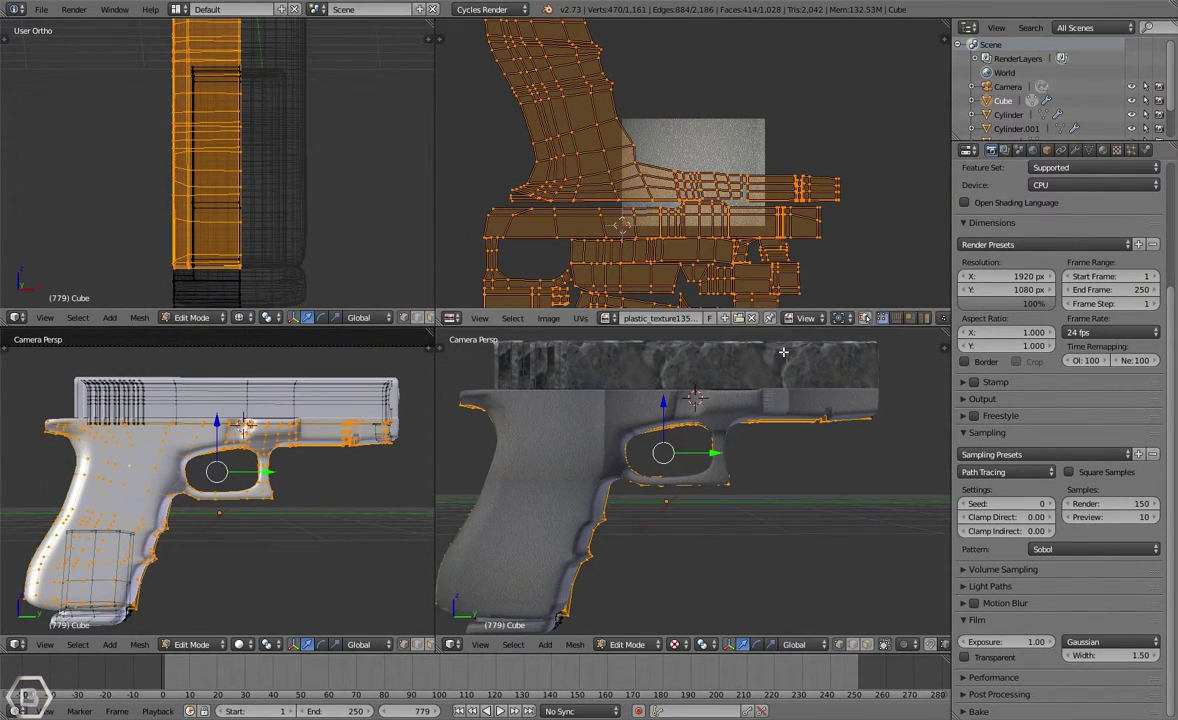
pyautogui.keyDown('shift'); pyautogui.moveTo(783, 352); pyautogui.dragTo(752, 410, button='middle'); pyautogui.keyUp('shift')
pyautogui.scroll(5, 742, 518)
pyautogui.press('u')
pyautogui.click(751, 503)
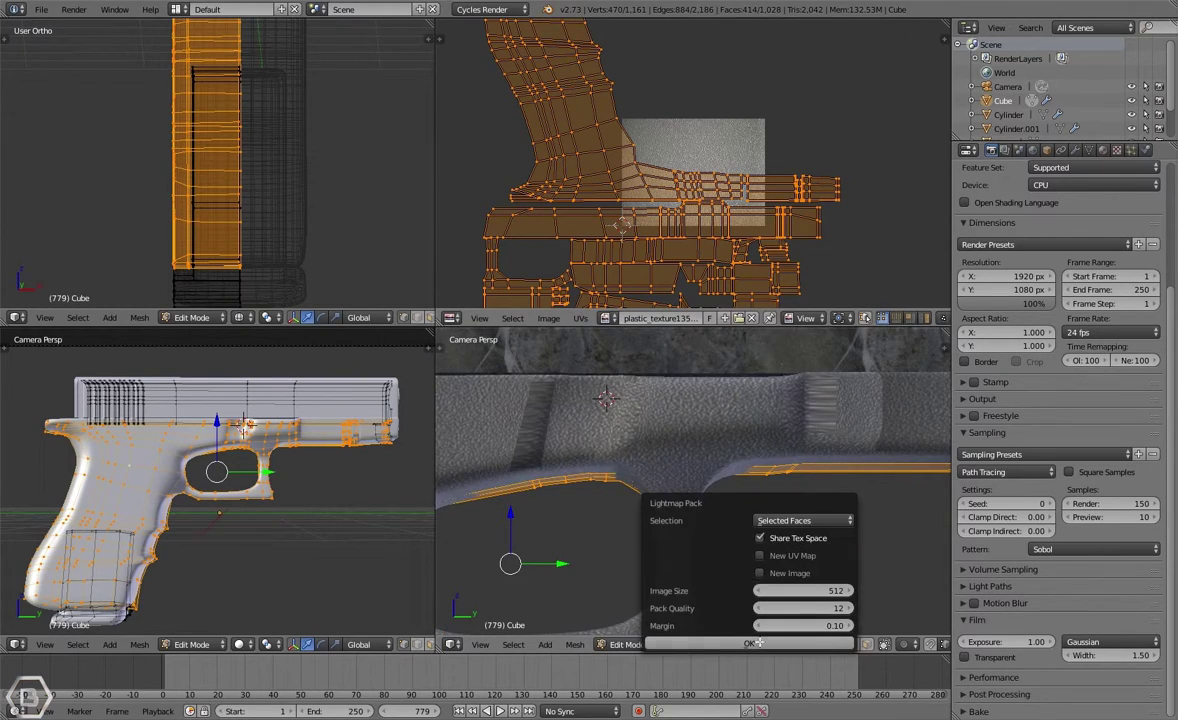
pyautogui.click(760, 643)
# Step: Try several other UV mapping methods on the frame's selected faces and compare the grain in the textured view
pyautogui.scroll(-5, 741, 513)
pyautogui.press('u')
pyautogui.click(744, 546)
pyautogui.press('u')
pyautogui.click(724, 571)
pyautogui.press('u')
pyautogui.click(723, 560)
pyautogui.press('u')
pyautogui.click(721, 592)
# Step: Try sliding the pistol-shaped UV layout about 400 units along X over the plastic texture
pyautogui.scroll(-1, 765, 270)
pyautogui.press('s')
pyautogui.rightClick(800, 285)
pyautogui.press('g')
pyautogui.press('x')
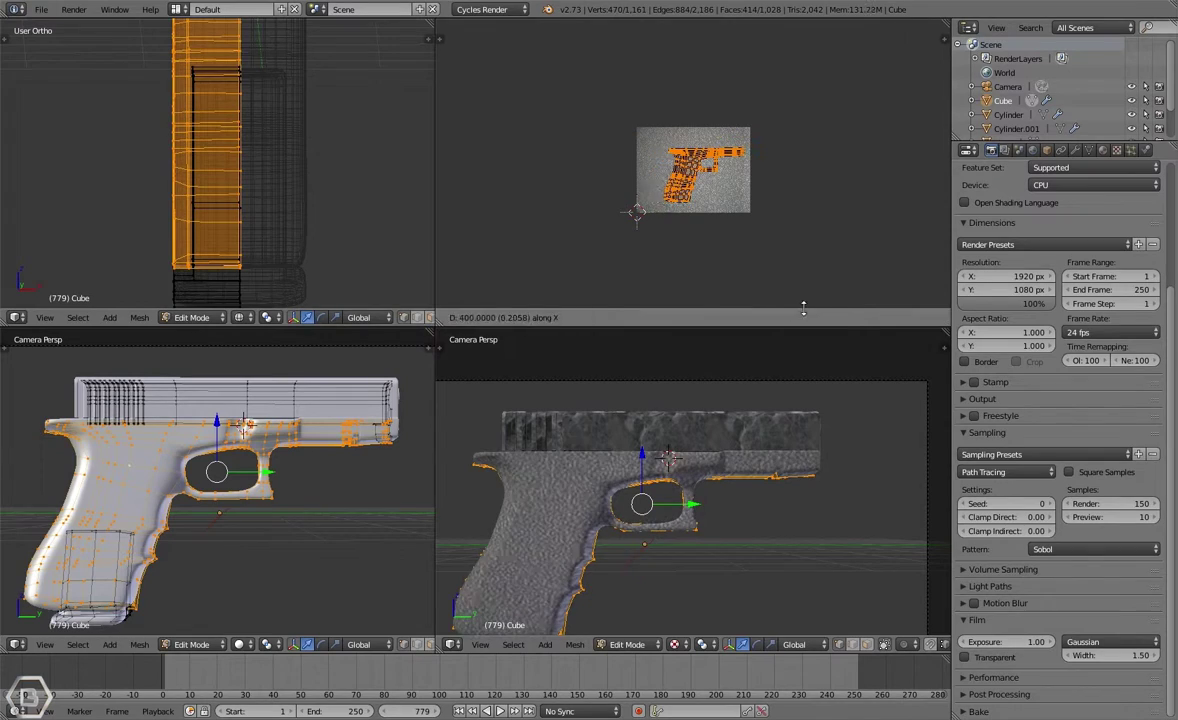
pyautogui.click(803, 308)
# Step: Unwrap the frame's selected faces again with a different UV method and slide the layout about 600 units along X
pyautogui.press('u')
pyautogui.click(692, 344)
pyautogui.click(690, 426)
pyautogui.scroll(2, 689, 457)
pyautogui.press('g')
pyautogui.press('x')
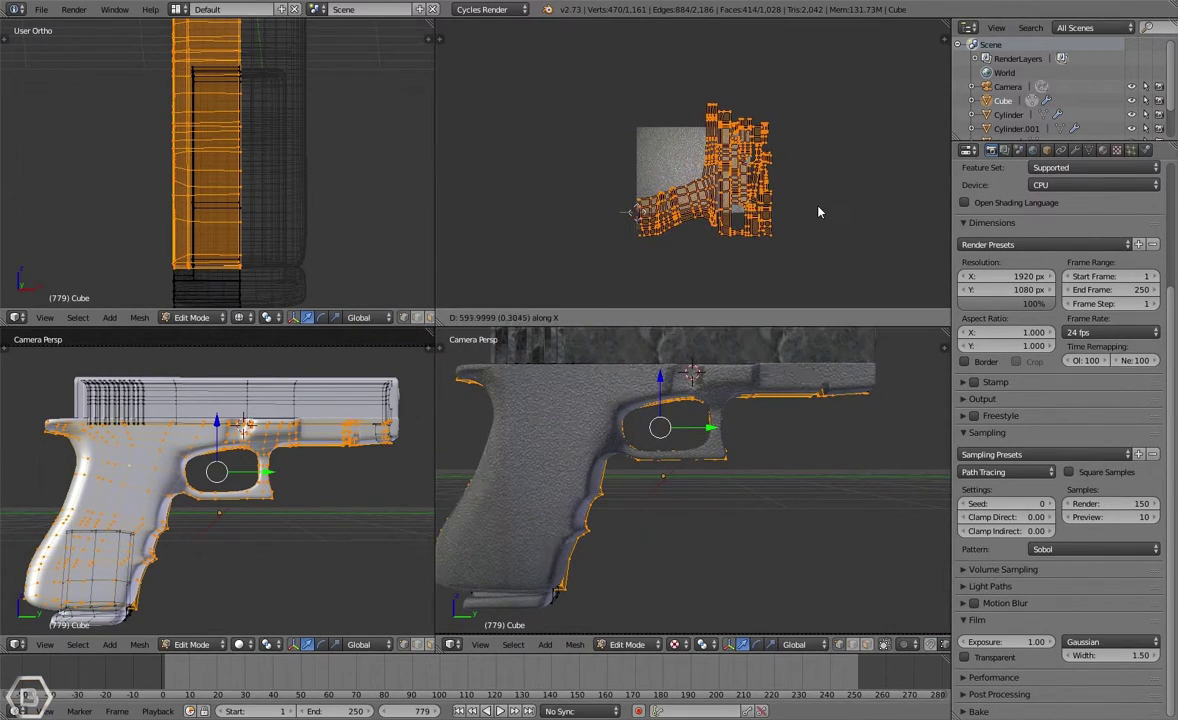
pyautogui.click(818, 212)
pyautogui.press('Tab')
pyautogui.press('Tab')
pyautogui.press('g')
pyautogui.press('x')
pyautogui.rightClick(798, 216)
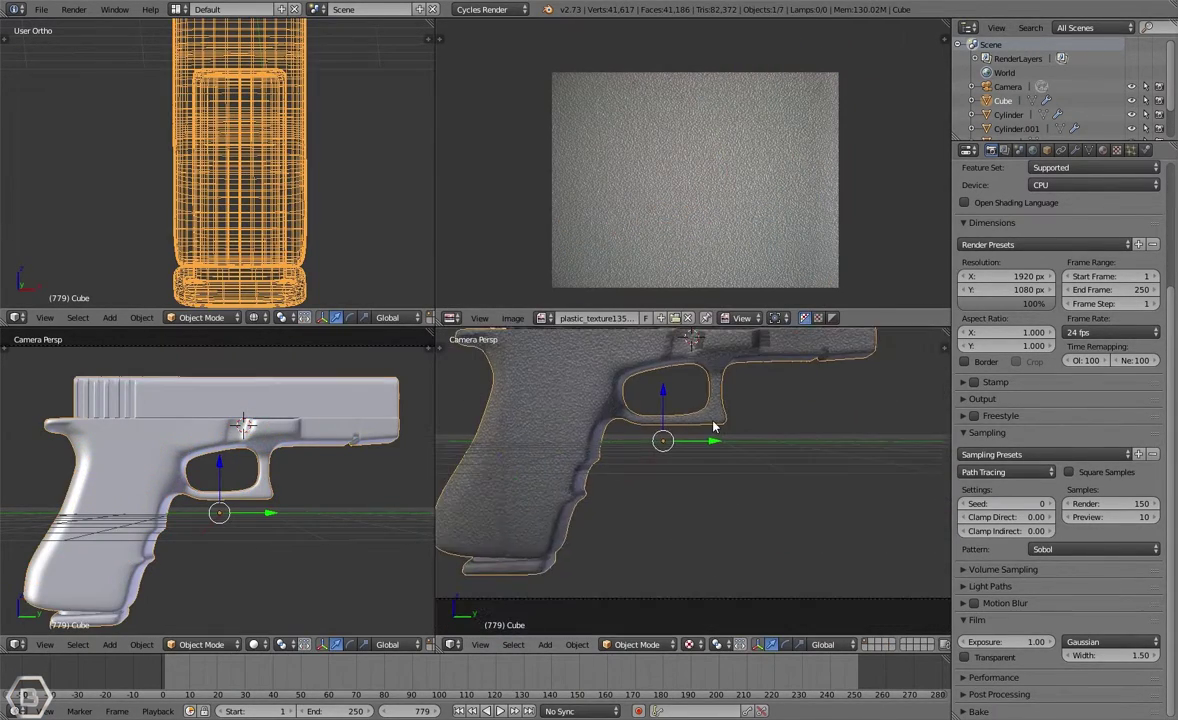
# Step: Render the camera view and examine the plastic grain around the trigger guard and upper frame as it renders
pyautogui.press('F12')
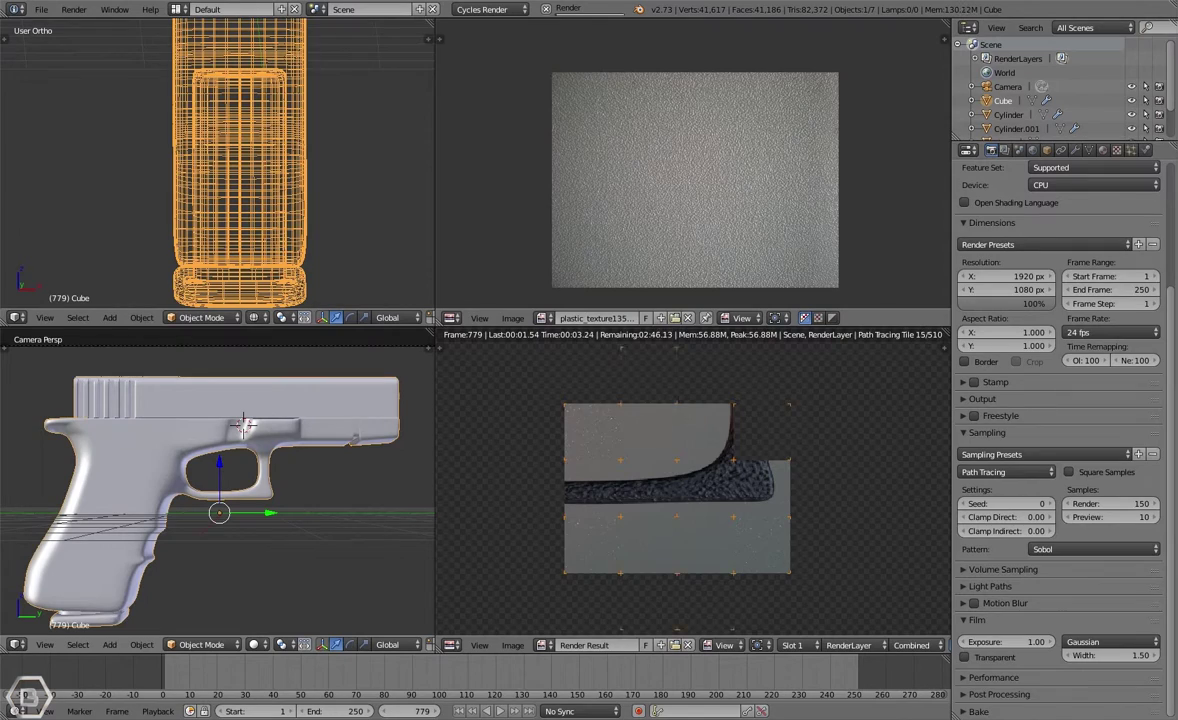
pyautogui.scroll(1, 590, 483)
pyautogui.scroll(-5, 730, 477)
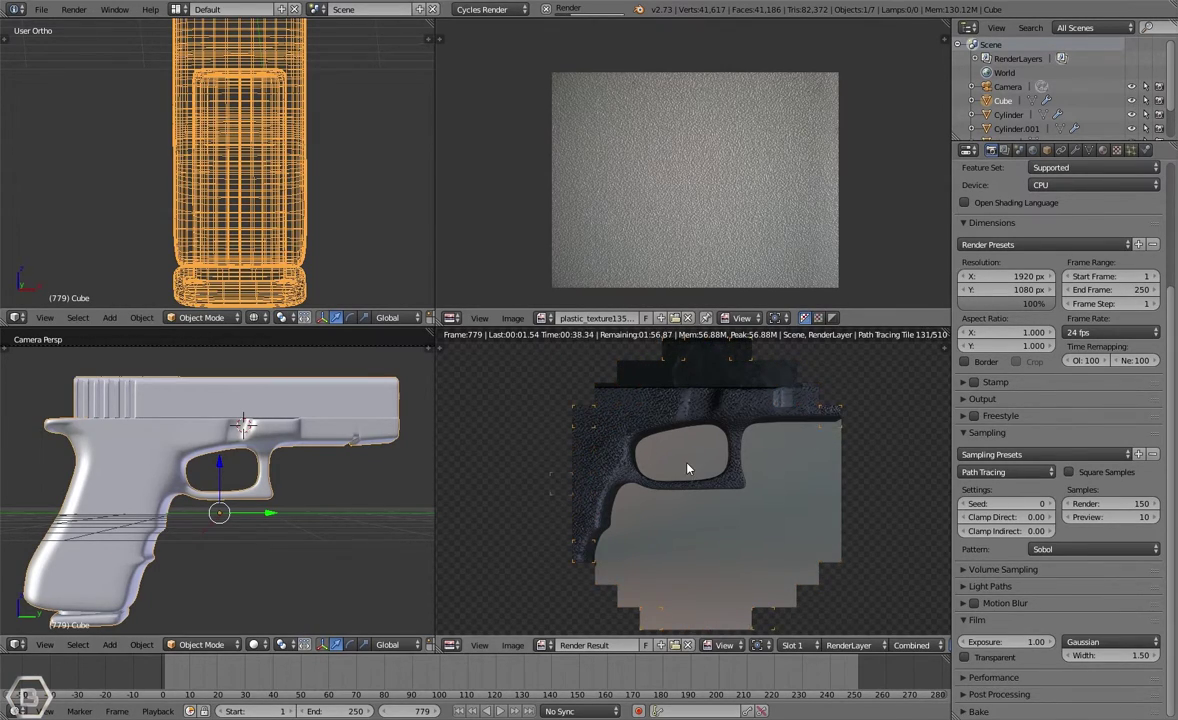
pyautogui.scroll(-1, 687, 468)
pyautogui.scroll(3, 631, 534)
pyautogui.scroll(-1, 740, 510)
pyautogui.moveTo(840, 493); pyautogui.dragTo(827, 492, button='middle')
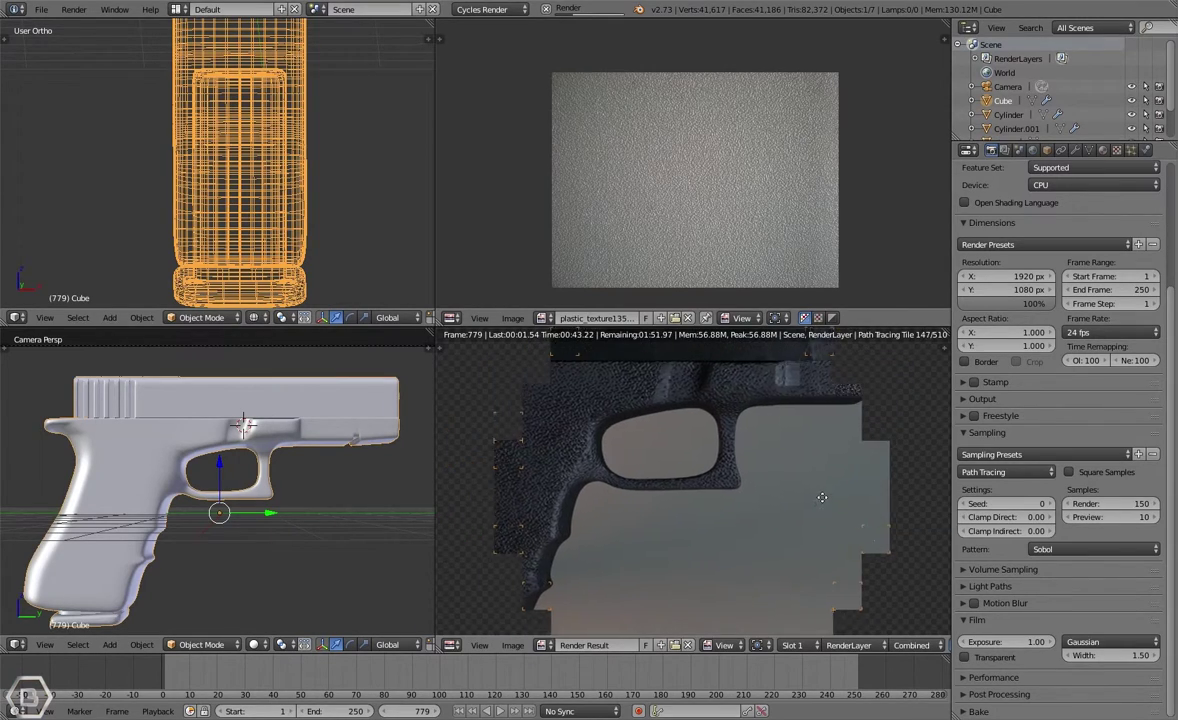
pyautogui.scroll(-1, 827, 492)
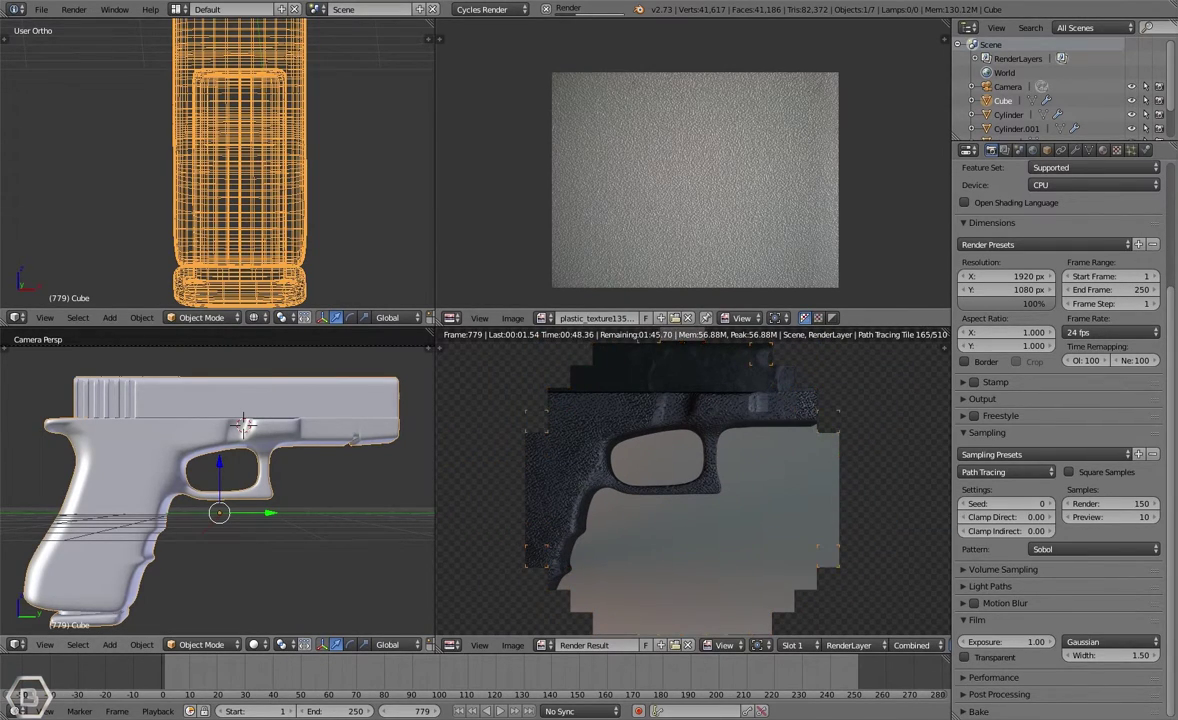
pyautogui.scroll(-1, 243, 425)
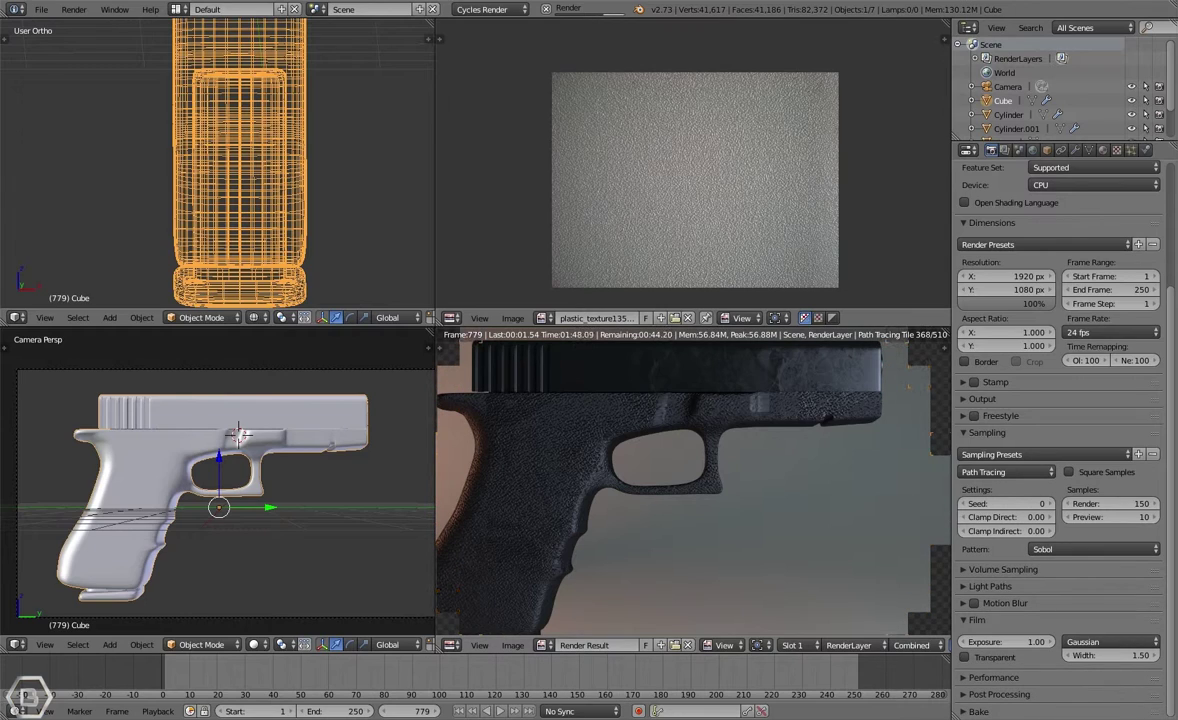
# Step: Examine the whole pistol in the render result, comparing the dark slide with the textured plastic frame
pyautogui.scroll(-1, 655, 481)
pyautogui.moveTo(657, 481); pyautogui.dragTo(667, 475, button='middle')
pyautogui.scroll(1, 755, 494)
pyautogui.scroll(-2, 798, 508)
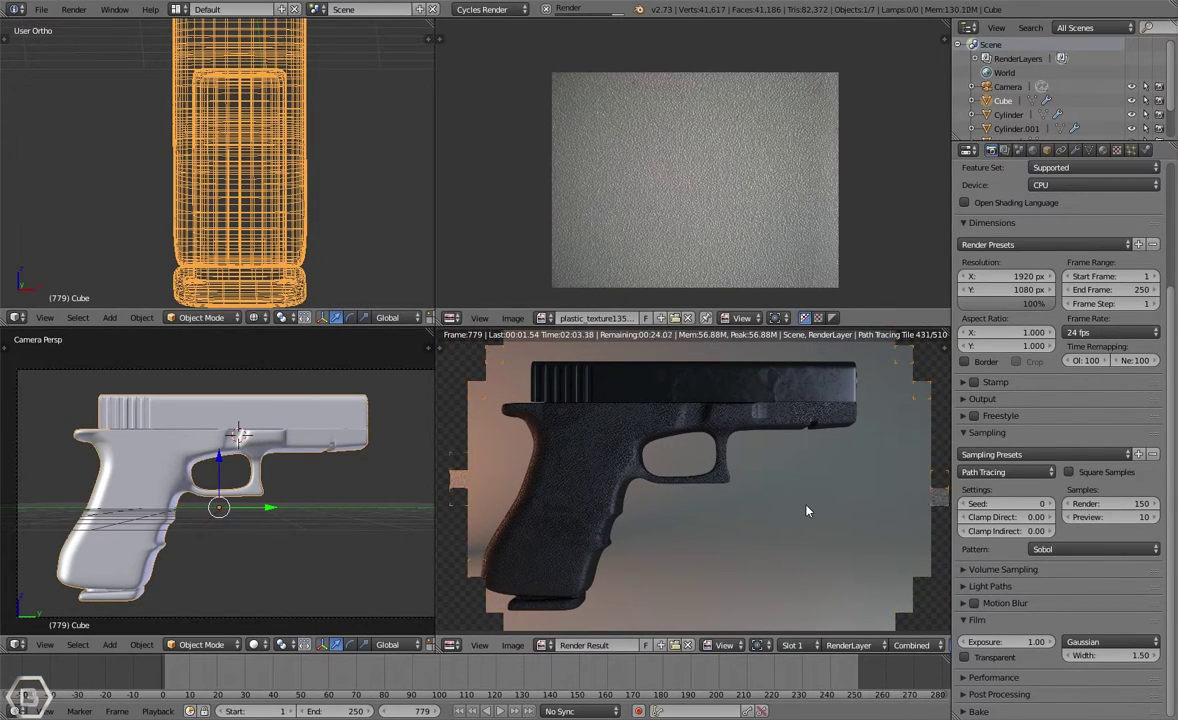
pyautogui.scroll(-1, 806, 509)
pyautogui.scroll(3, 684, 480)
pyautogui.moveTo(682, 479); pyautogui.dragTo(787, 493, button='middle')
pyautogui.scroll(-3, 725, 517)
pyautogui.scroll(2, 770, 500)
pyautogui.scroll(-1, 816, 484)
pyautogui.scroll(-1, 787, 493)
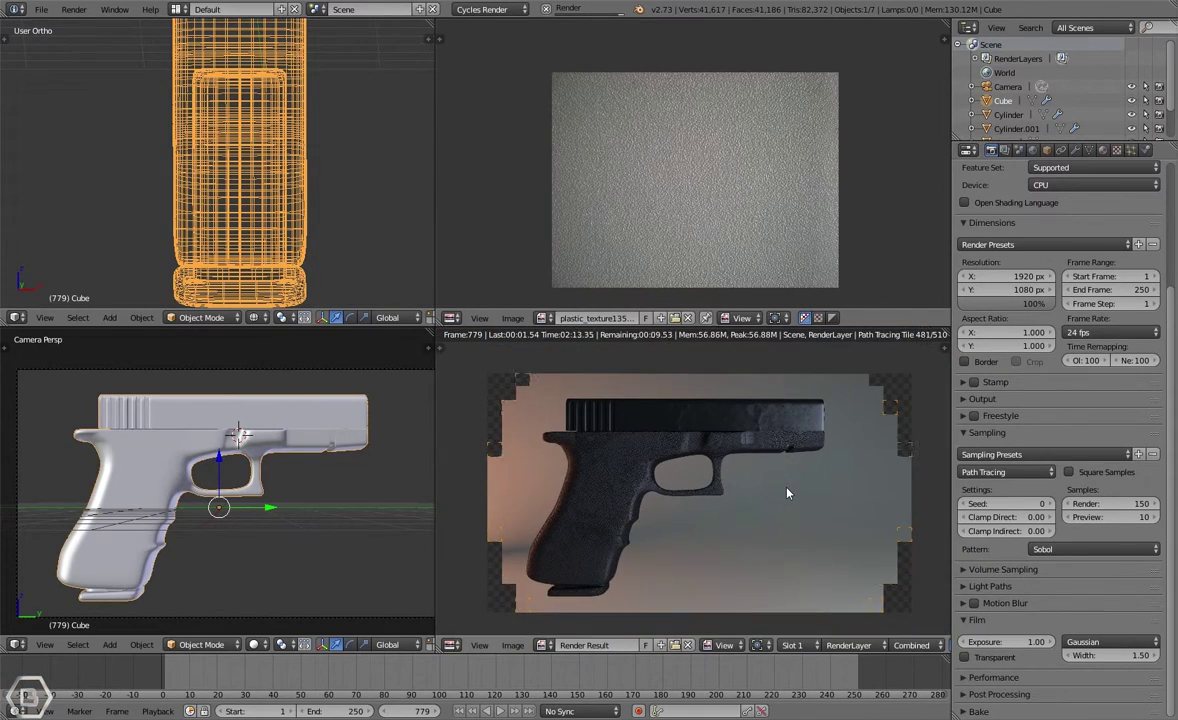